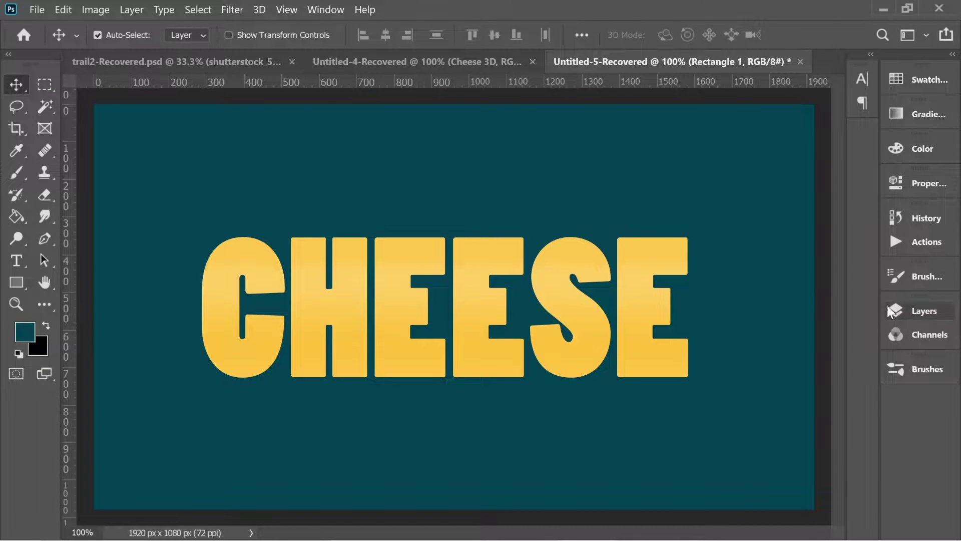
- Show the Layers panel and set the foreground colour to teal #004752
{"action": "left_click", "coordinate": [920, 309]}
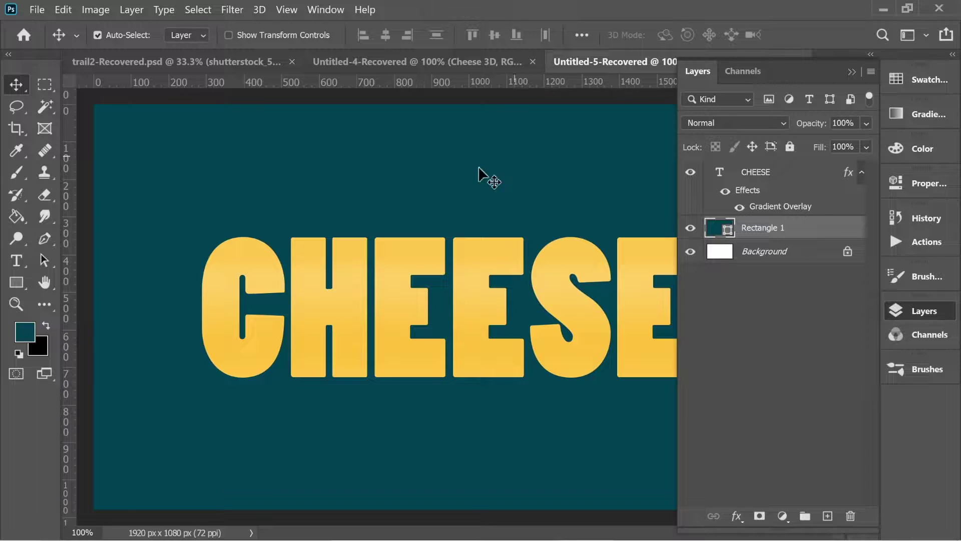
{"action": "left_click", "coordinate": [29, 335]}
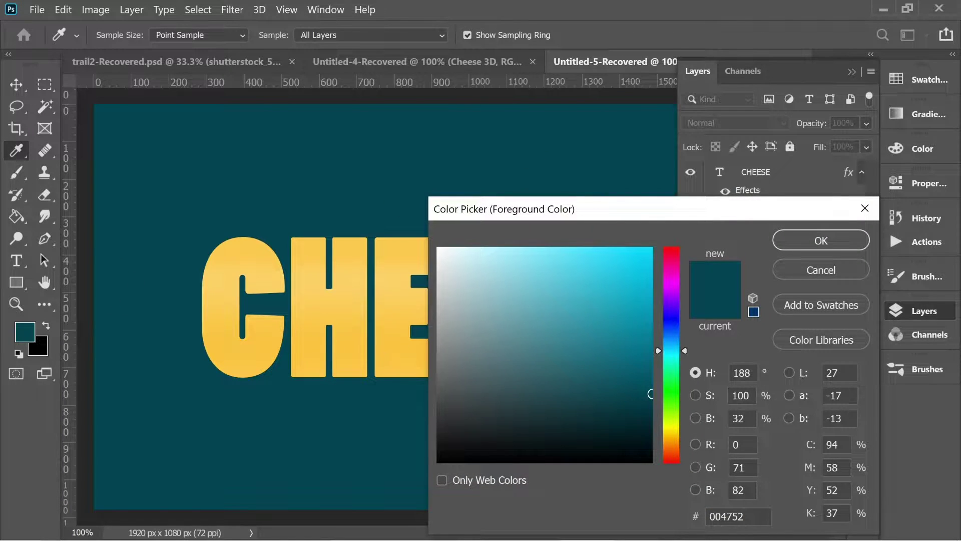
{"action": "left_click", "coordinate": [809, 244]}
- Select the CHEESE text layer, enter its text for editing, and commit the edit
{"action": "left_click", "coordinate": [743, 178]}
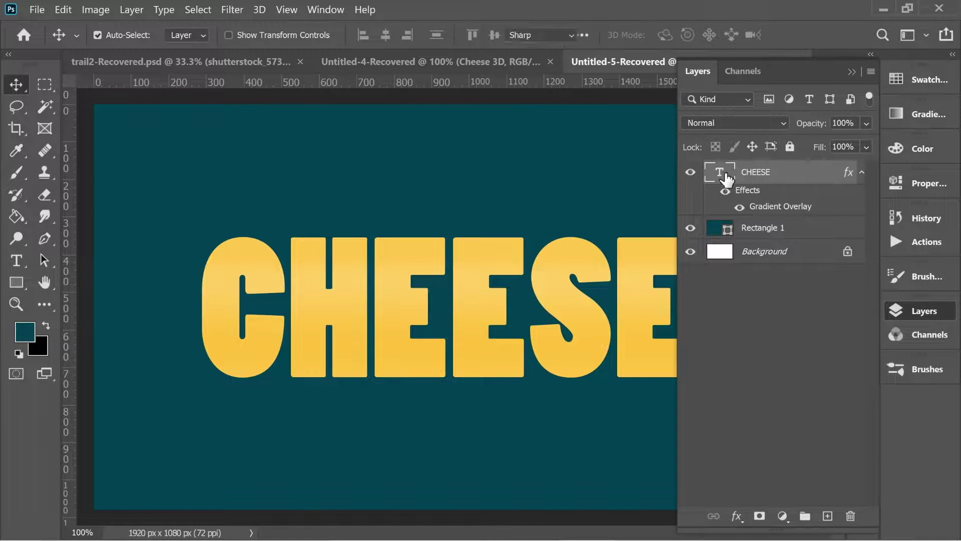
{"action": "double_click", "coordinate": [721, 175]}
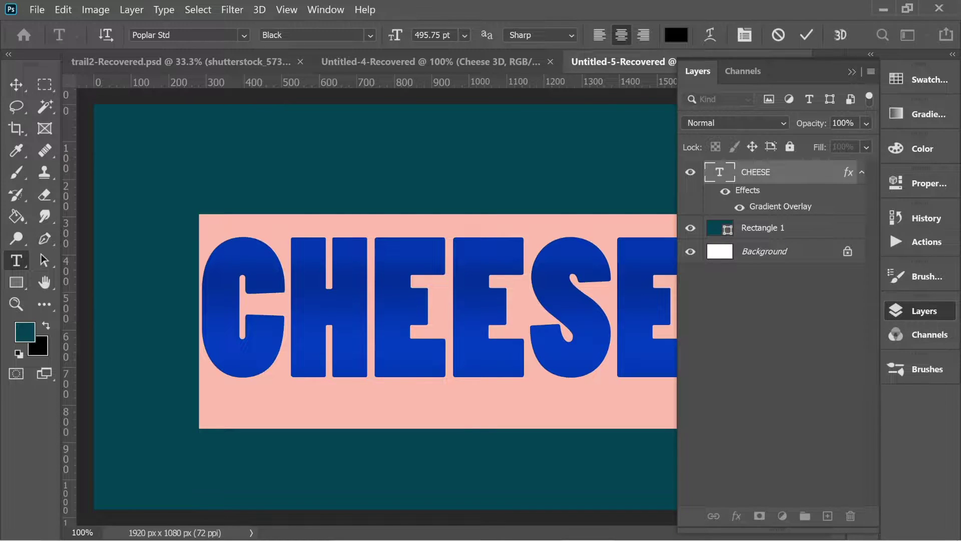
{"action": "left_click", "coordinate": [723, 205]}
- Open CHEESE's Gradient Overlay blending options and its gradient editor
{"action": "right_click", "coordinate": [766, 181]}
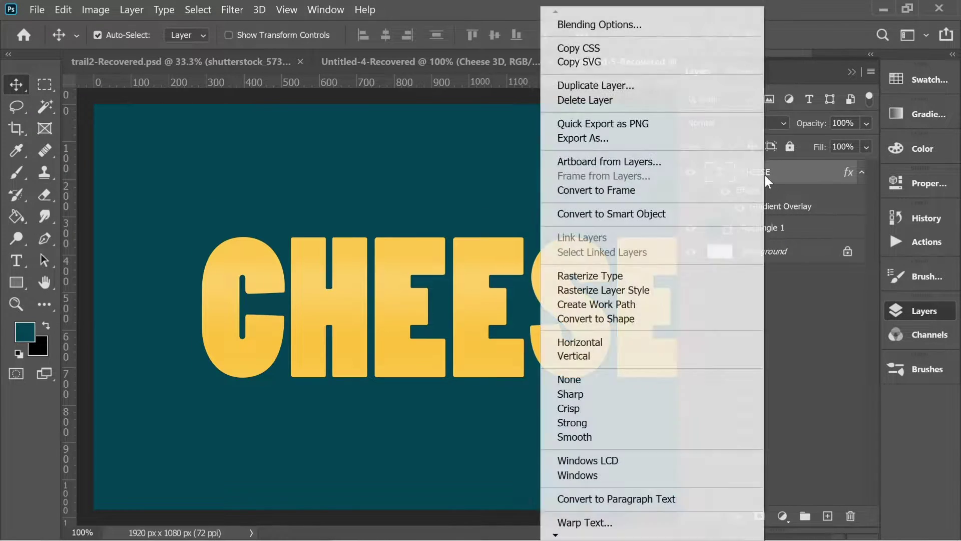
{"action": "left_click", "coordinate": [588, 26]}
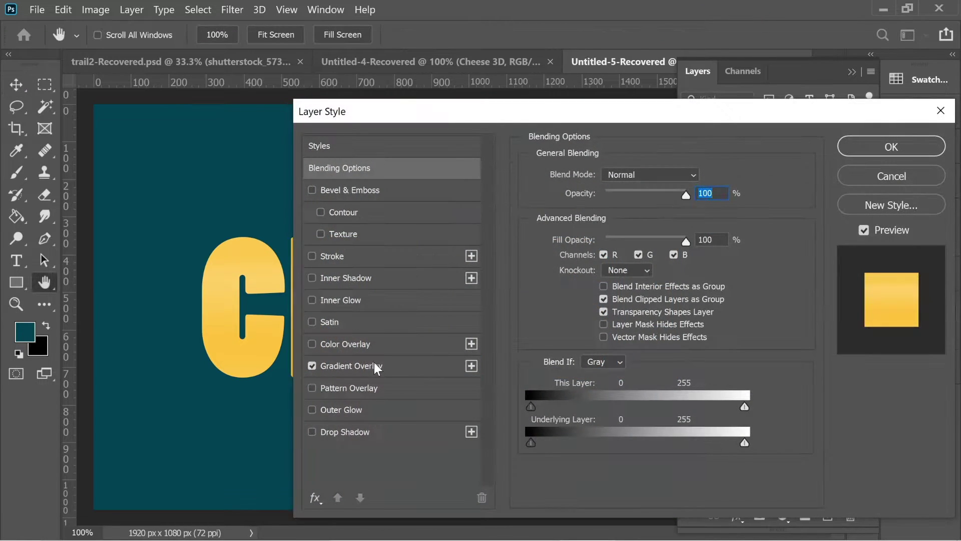
{"action": "left_click", "coordinate": [371, 367]}
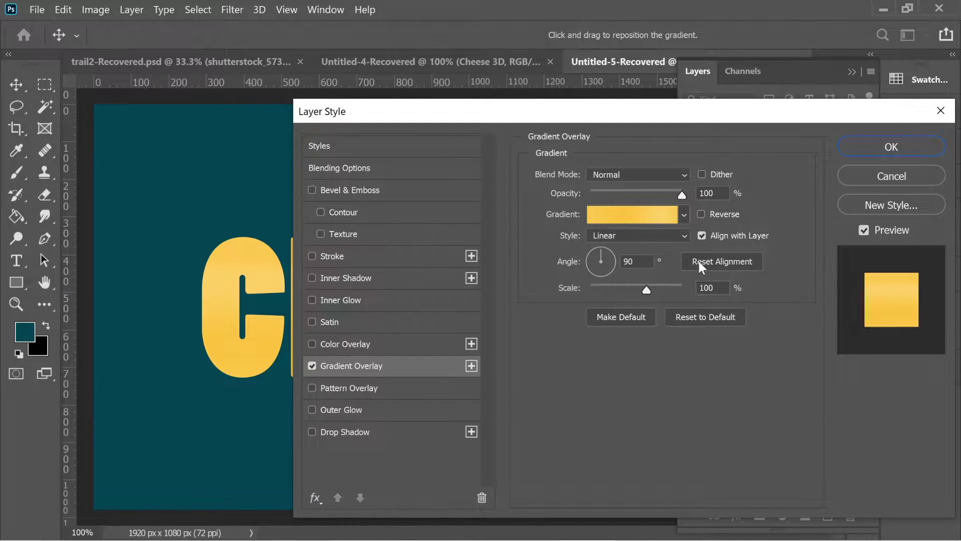
{"action": "left_click", "coordinate": [647, 218]}
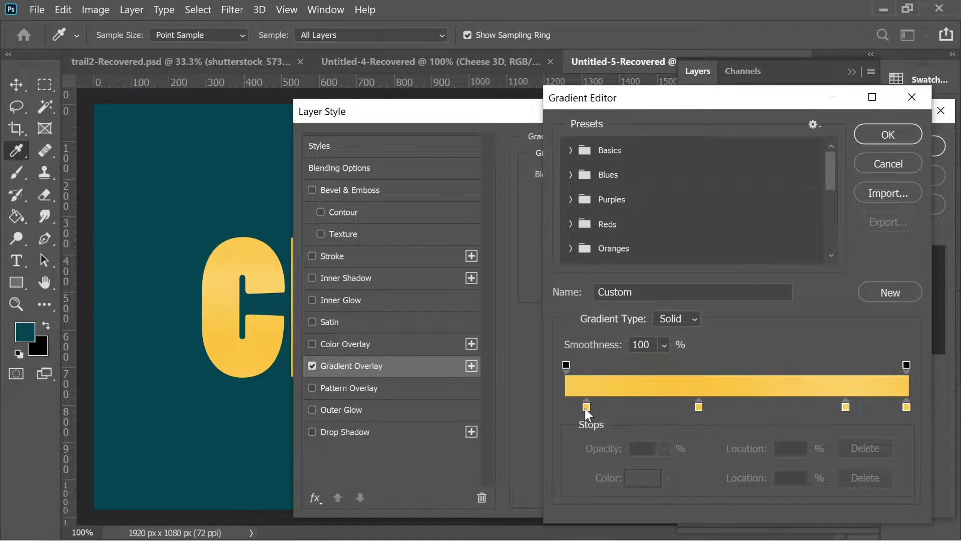
- Colour stops 6%, 39%, 82%, 100% as feca50, fdc542, ffd269, feca50, then apply
{"action": "left_click", "coordinate": [587, 408]}
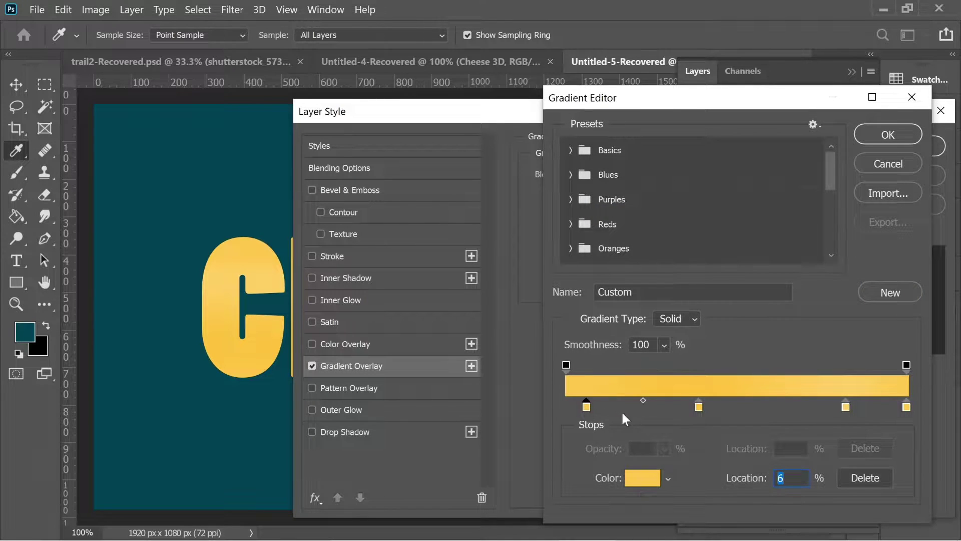
{"action": "double_click", "coordinate": [586, 406]}
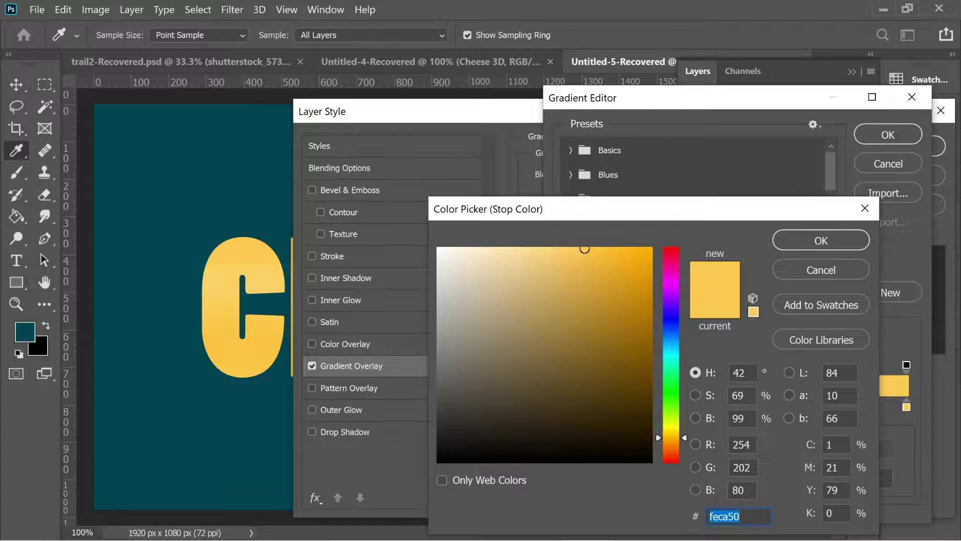
{"action": "left_click", "coordinate": [806, 239]}
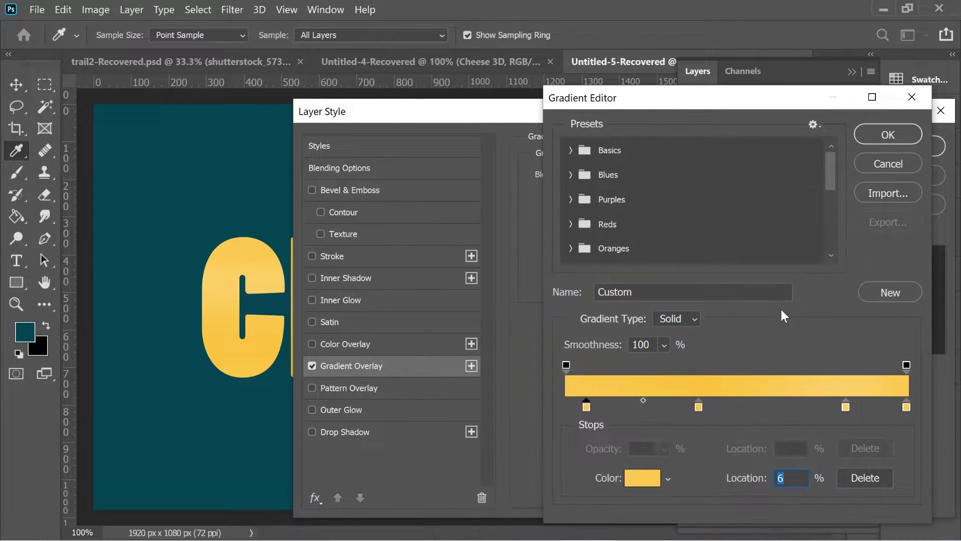
{"action": "double_click", "coordinate": [699, 406]}
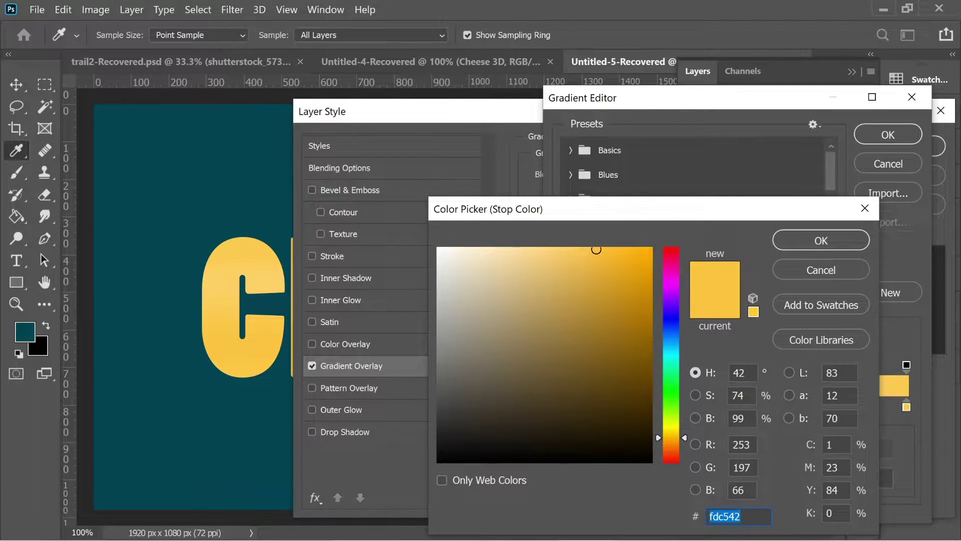
{"action": "left_click", "coordinate": [807, 239]}
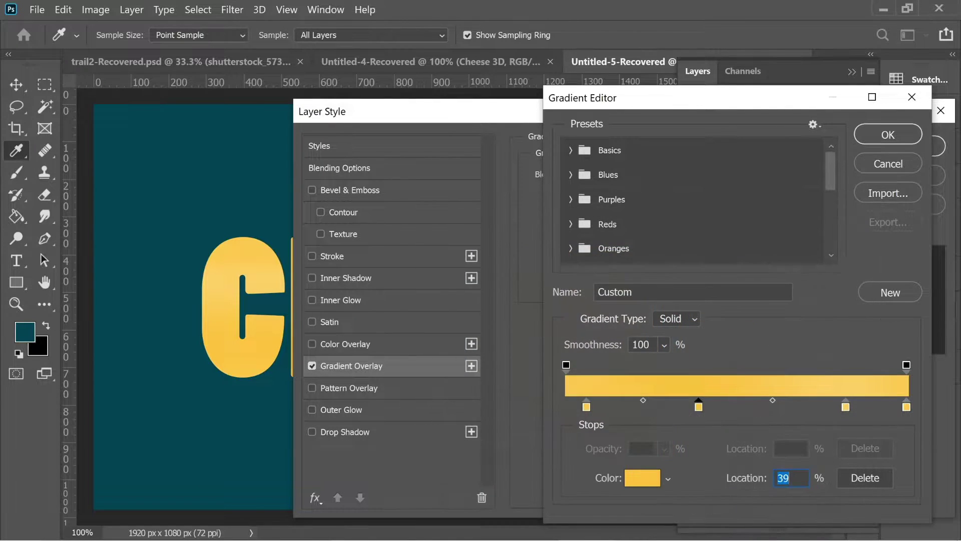
{"action": "double_click", "coordinate": [847, 406]}
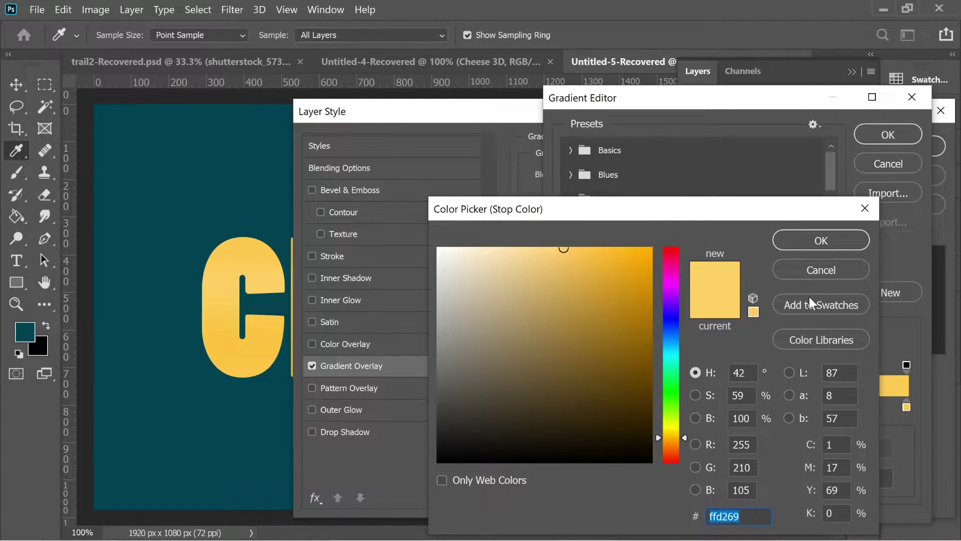
{"action": "left_click", "coordinate": [817, 242]}
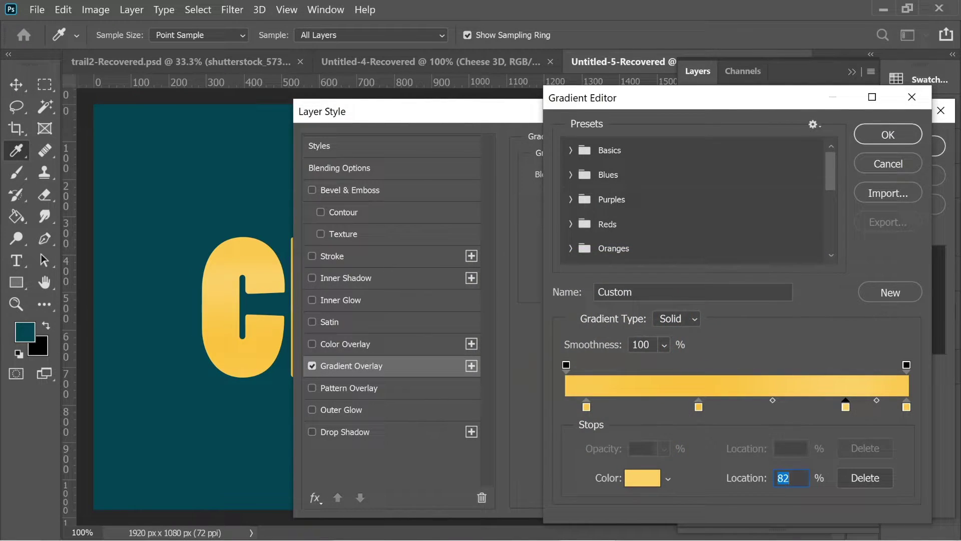
{"action": "double_click", "coordinate": [907, 409]}
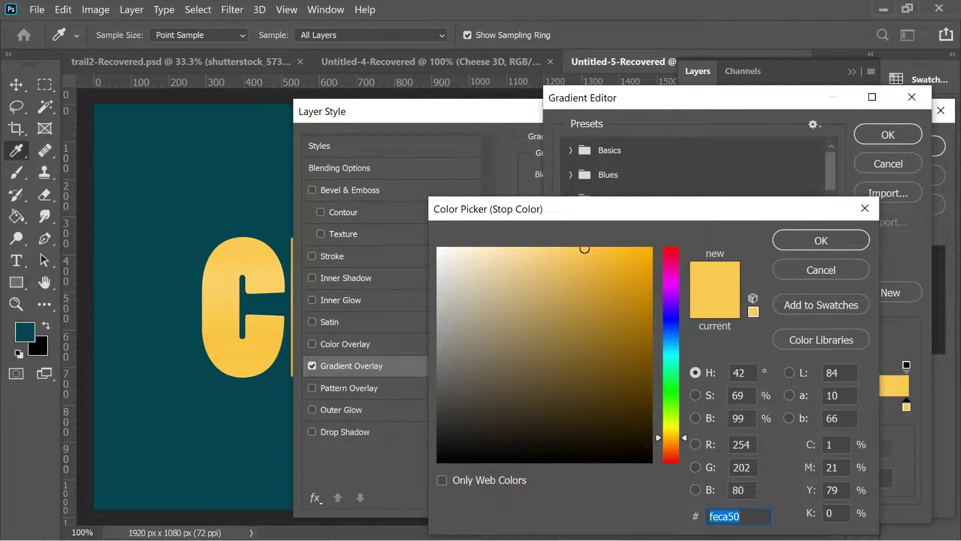
{"action": "left_click", "coordinate": [819, 241]}
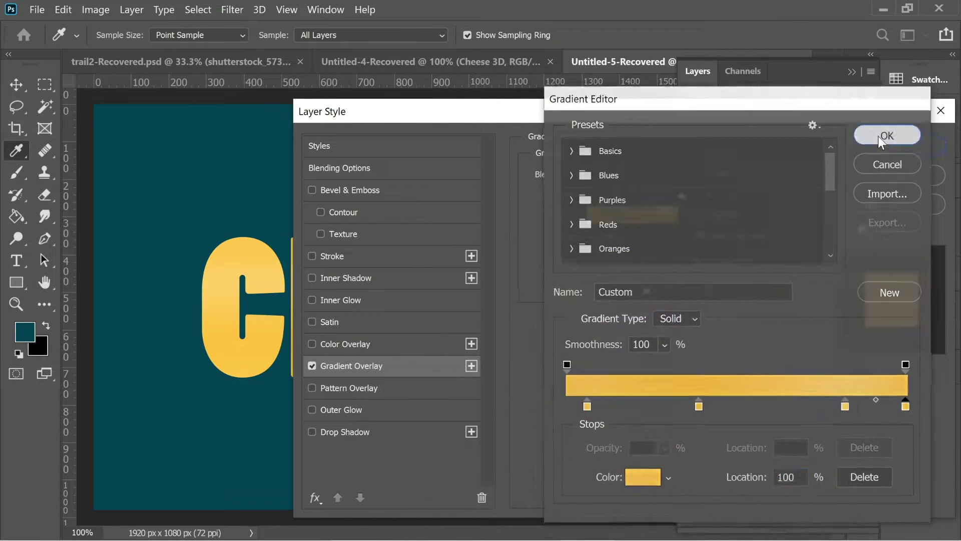
{"action": "left_click", "coordinate": [880, 135]}
{"action": "left_click", "coordinate": [908, 145]}
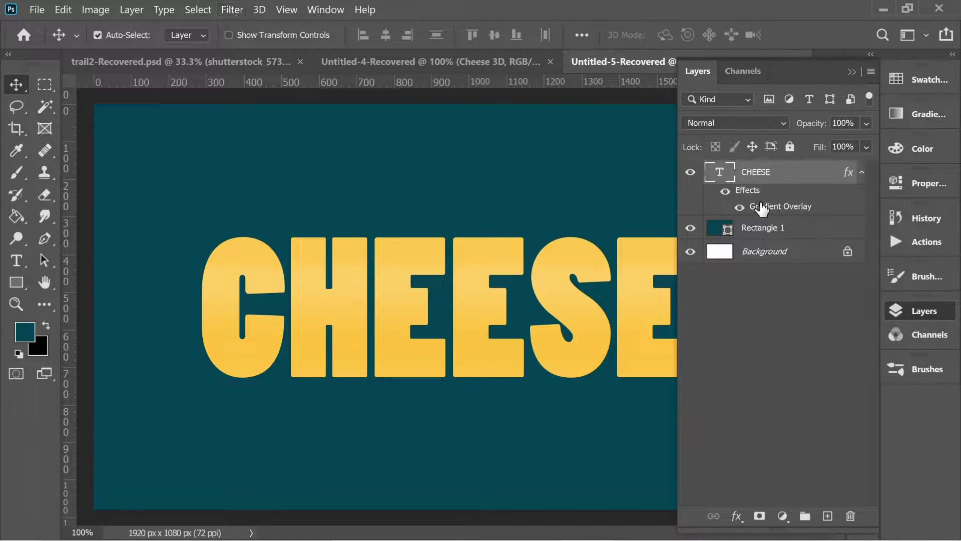
- Warp the CHEESE text with the Arc style at a bend of 10
{"action": "right_click", "coordinate": [752, 170]}
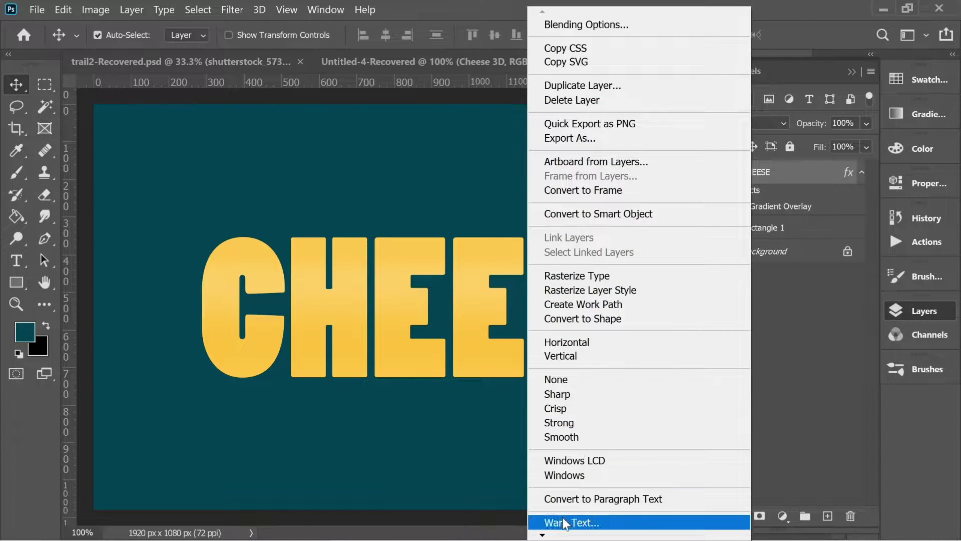
{"action": "left_click", "coordinate": [563, 517]}
{"action": "left_click", "coordinate": [765, 282]}
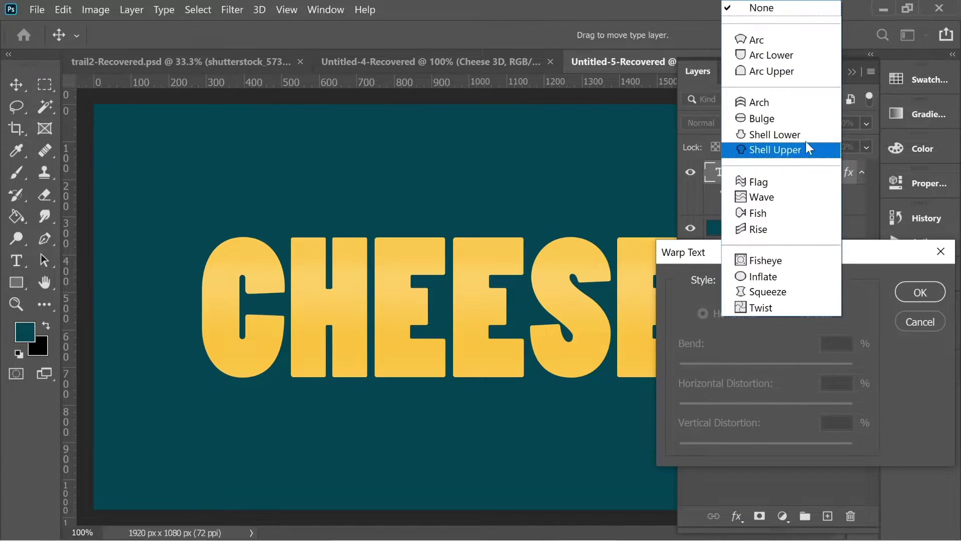
{"action": "left_click", "coordinate": [811, 37]}
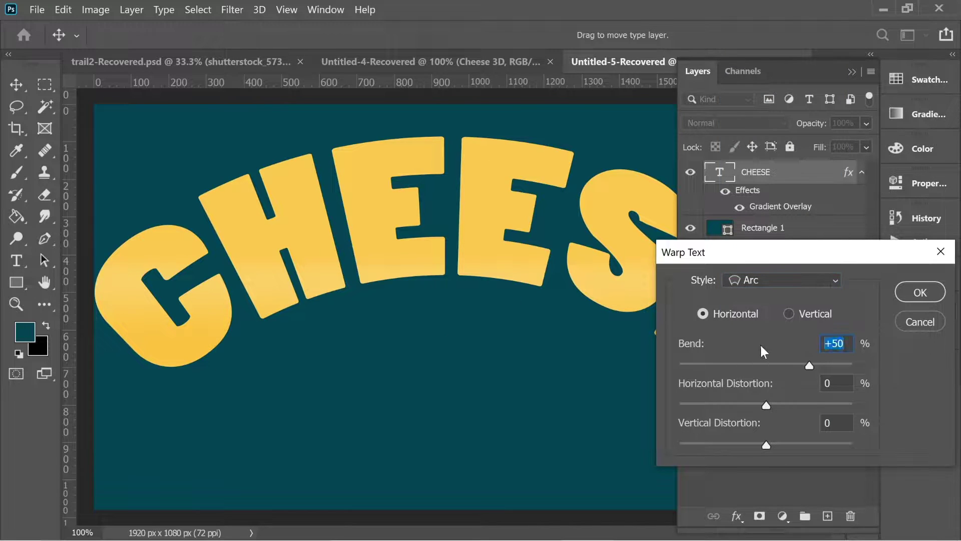
{"action": "type", "text": "1"}
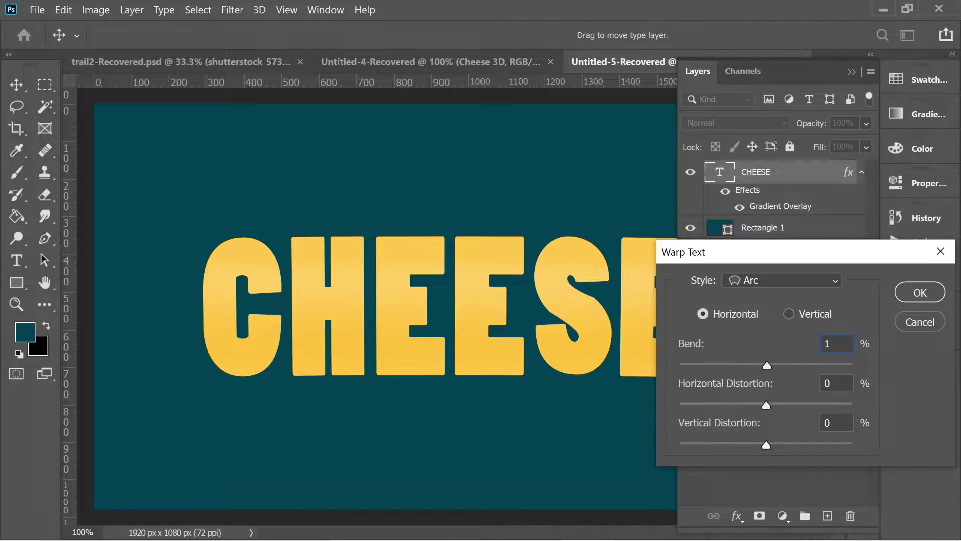
{"action": "type", "text": "0"}
{"action": "left_click", "coordinate": [924, 291]}
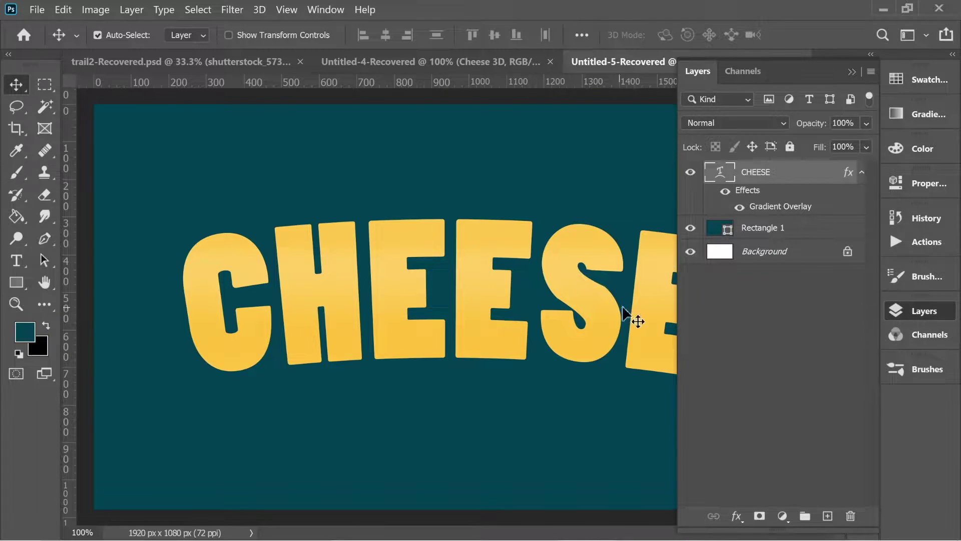
- Convert CHEESE to a smart object and apply a ZigZag distortion with amount 7
{"action": "left_click", "coordinate": [232, 10]}
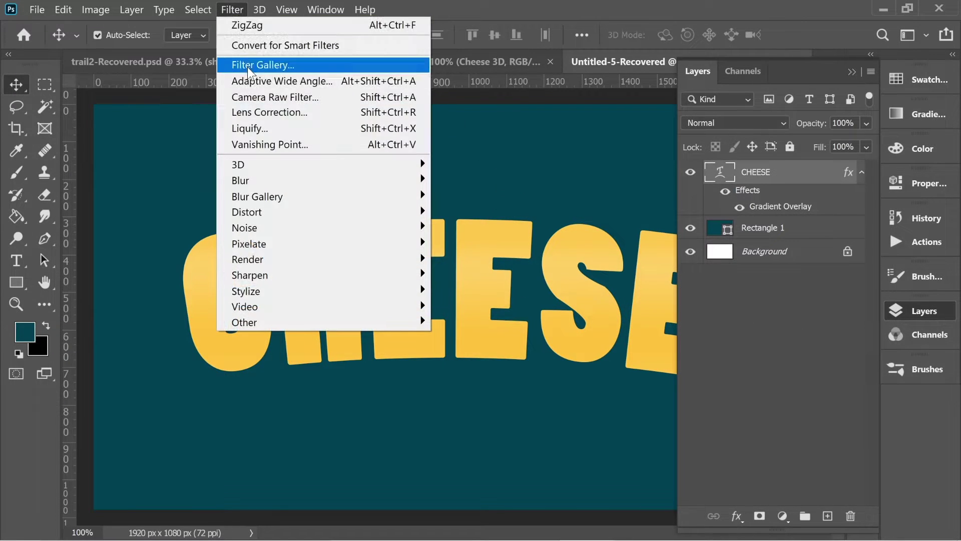
{"action": "mouse_move", "coordinate": [257, 218]}
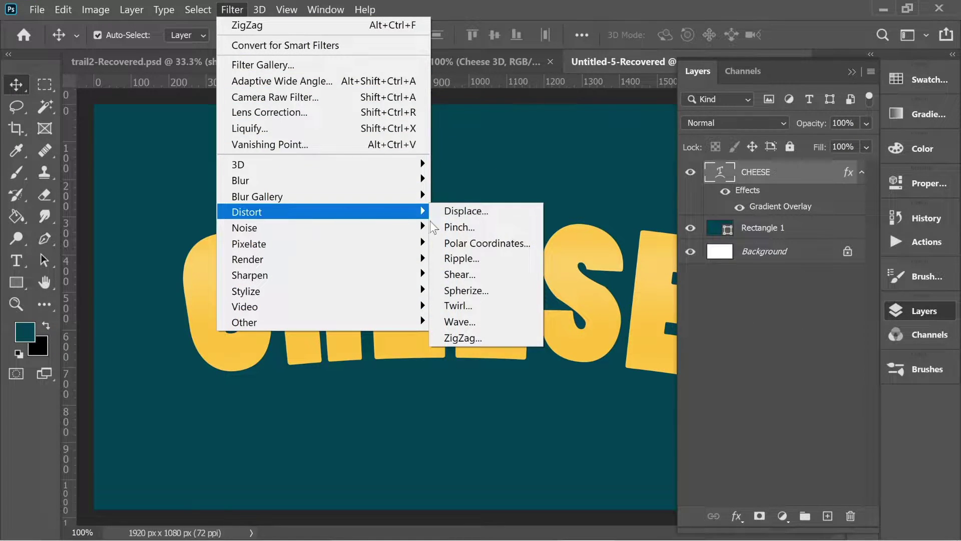
{"action": "left_click", "coordinate": [494, 338]}
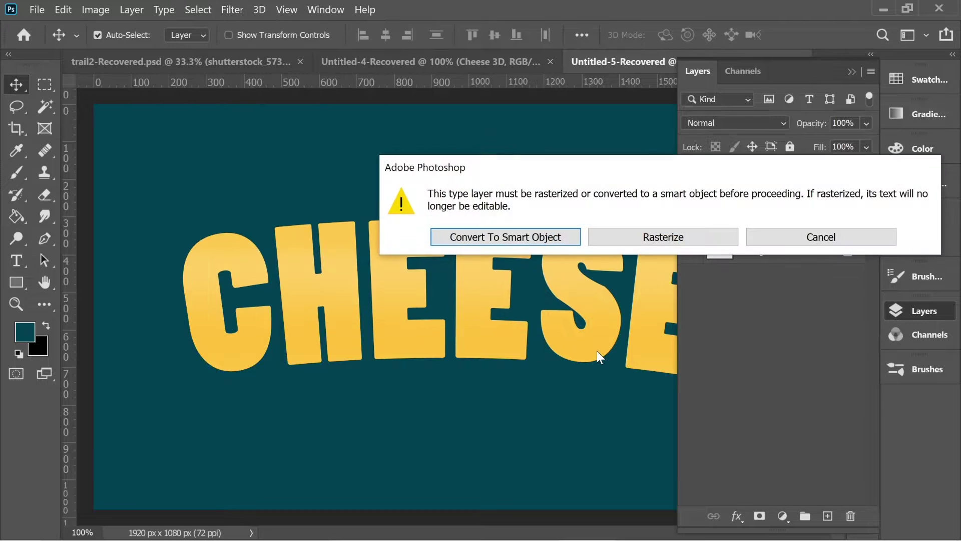
{"action": "left_click", "coordinate": [500, 236]}
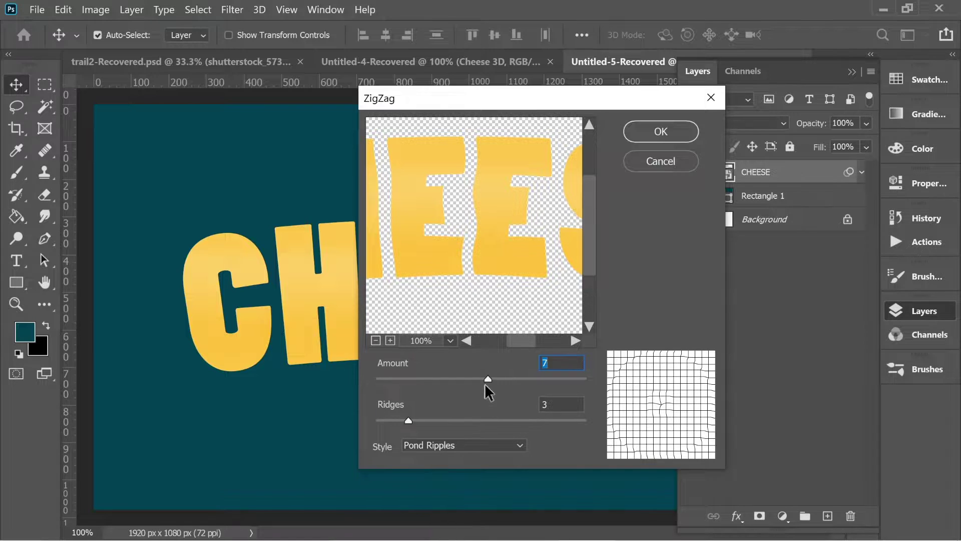
{"action": "mouse_move", "coordinate": [484, 383]}
{"action": "left_mouse_down"}
{"action": "mouse_move", "coordinate": [459, 381]}
{"action": "mouse_move", "coordinate": [487, 371]}
{"action": "left_mouse_up"}
{"action": "type", "text": "7"}
{"action": "left_click", "coordinate": [649, 132]}
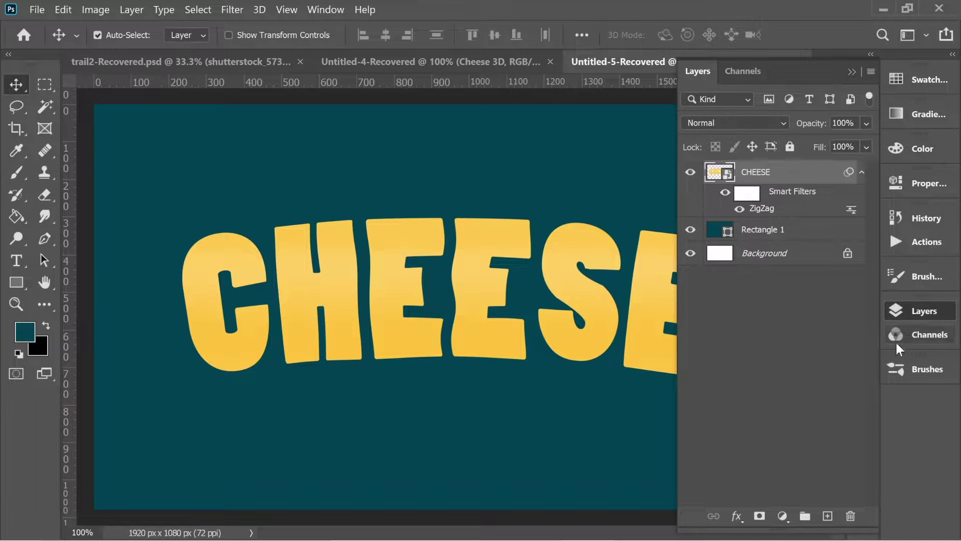
- Add a new empty layer above CHEESE and load the CHEESE letter selection
{"action": "left_click", "coordinate": [828, 515]}
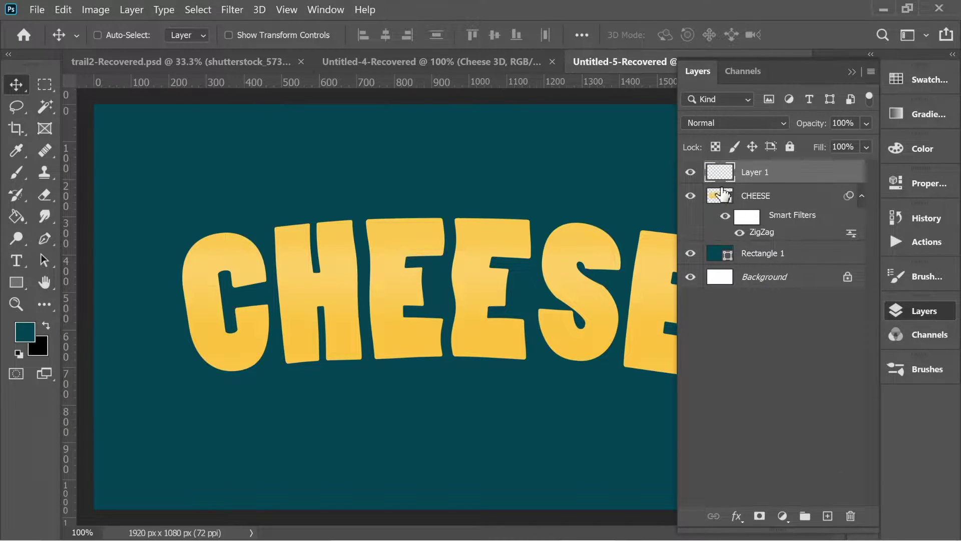
{"action": "left_click", "coordinate": [721, 196], "text": "ctrl"}
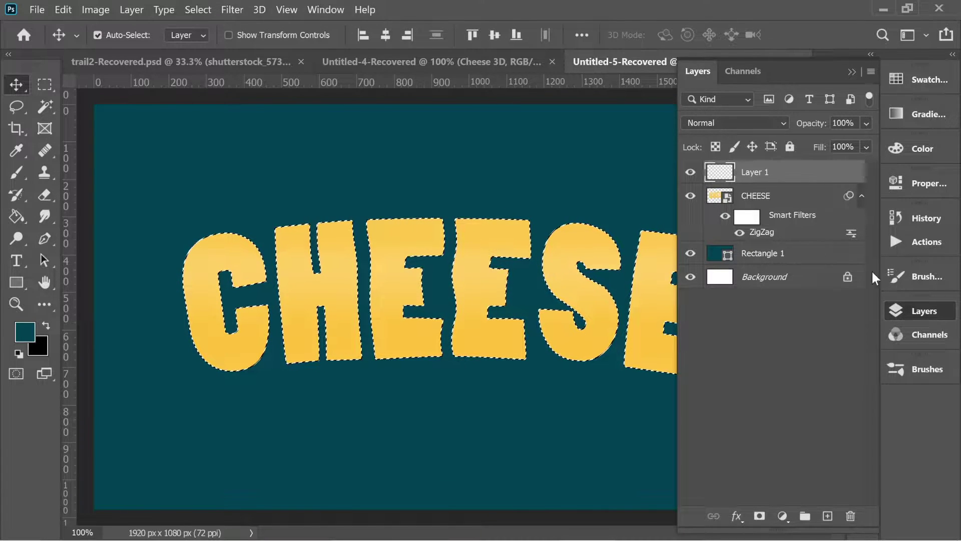
{"action": "left_click", "coordinate": [911, 275]}
{"action": "left_click", "coordinate": [912, 275]}
- Choose the Cheese-holes brush from the CHEESE folder at 35 px and redock the Brushes panel
{"action": "left_click", "coordinate": [927, 369]}
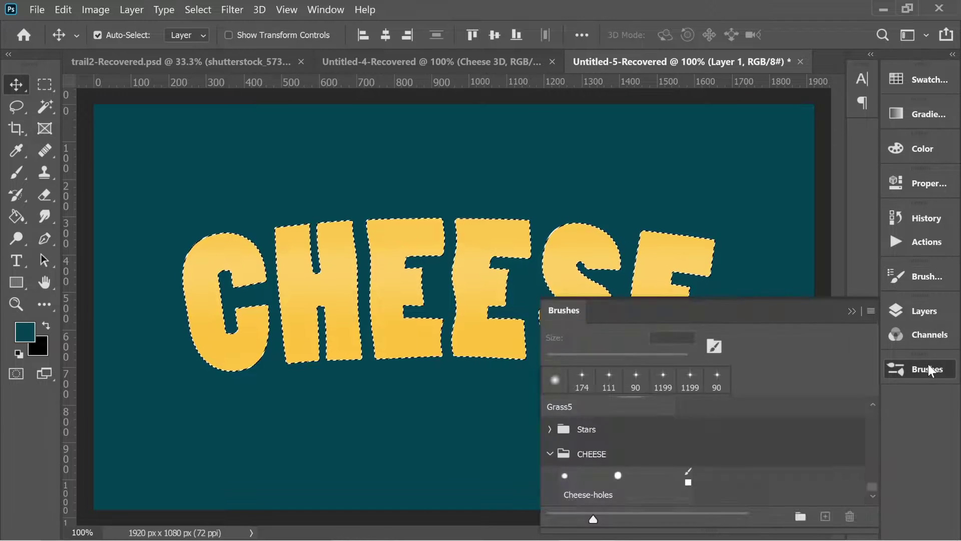
{"action": "mouse_move", "coordinate": [856, 317]}
{"action": "left_mouse_down"}
{"action": "mouse_move", "coordinate": [816, 300]}
{"action": "mouse_move", "coordinate": [772, 319]}
{"action": "left_mouse_up"}
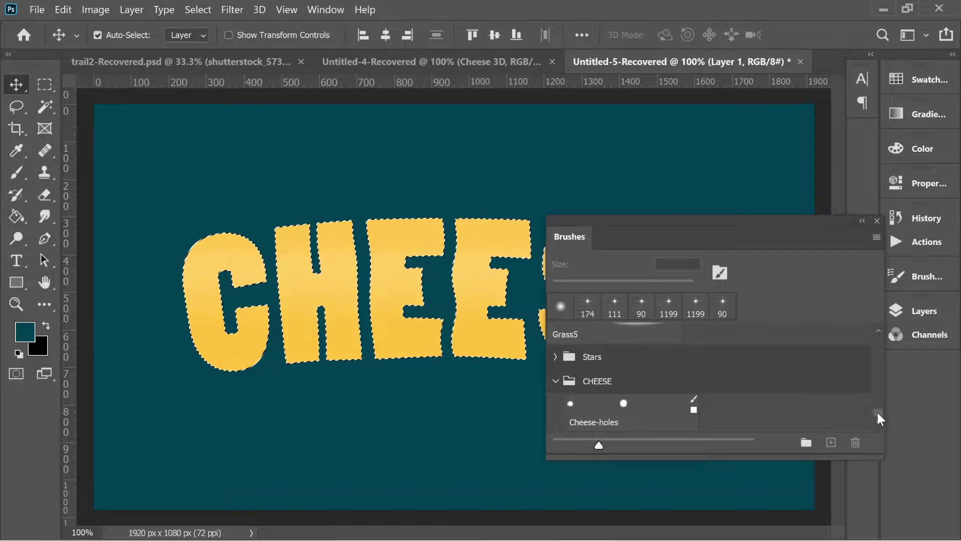
{"action": "scroll", "coordinate": [880, 410], "scroll_direction": "up", "scroll_amount": 2}
{"action": "scroll", "coordinate": [873, 416], "scroll_direction": "down", "scroll_amount": 2}
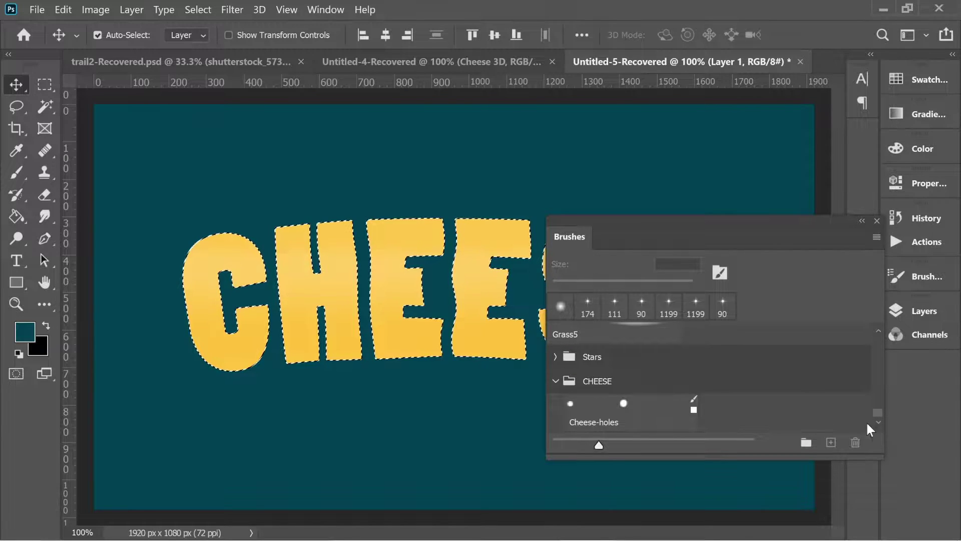
{"action": "left_click", "coordinate": [631, 411]}
{"action": "left_click", "coordinate": [671, 264]}
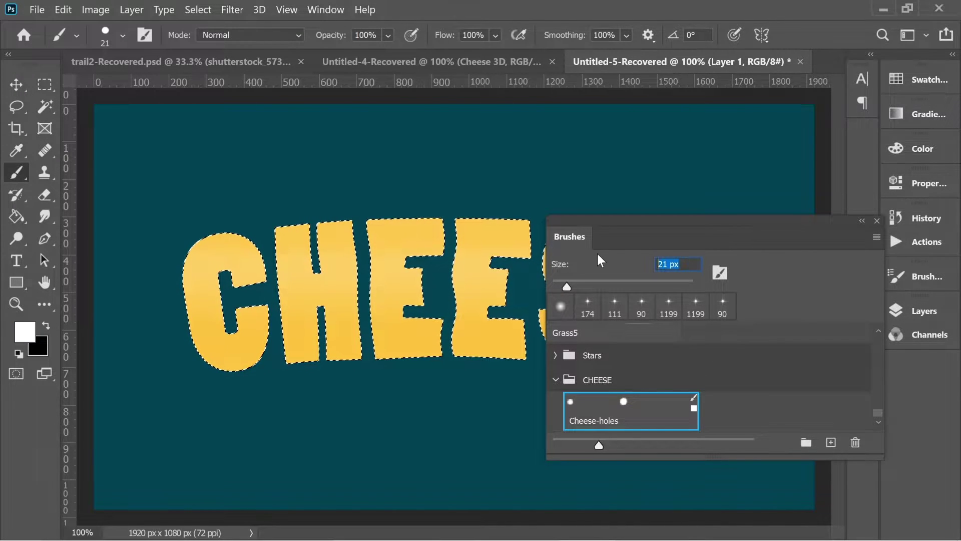
{"action": "type", "text": "35"}
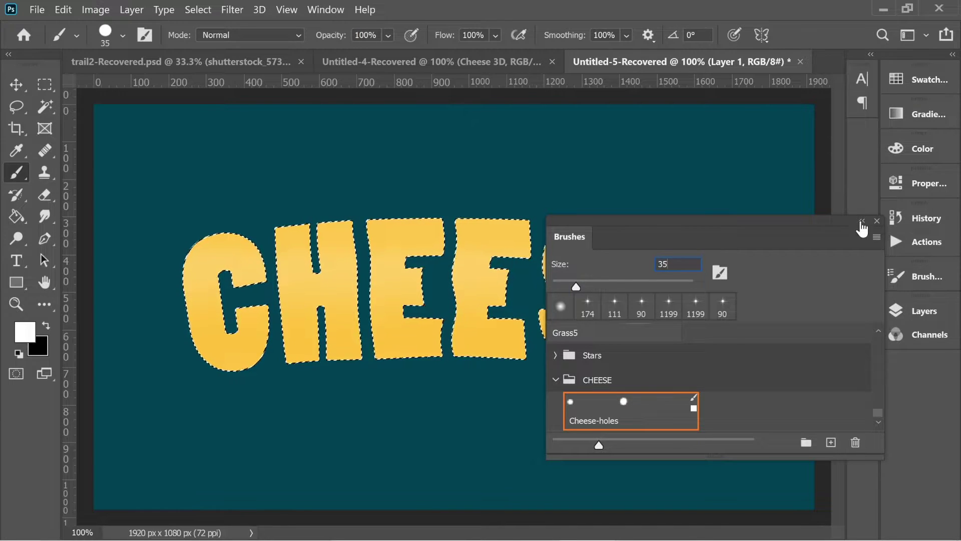
{"action": "left_click", "coordinate": [862, 221]}
{"action": "left_click_drag", "start_coordinate": [596, 240], "coordinate": [921, 368]}
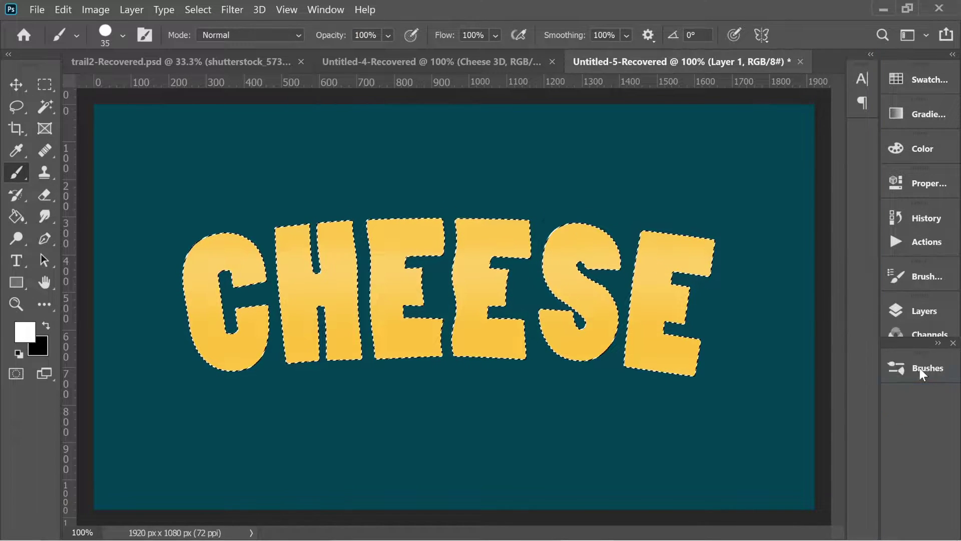
- Turn the CHEESE letter selection into a work path with 1.0 pixel tolerance
{"action": "left_click", "coordinate": [44, 85]}
{"action": "right_click", "coordinate": [386, 225]}
{"action": "left_click", "coordinate": [462, 317]}
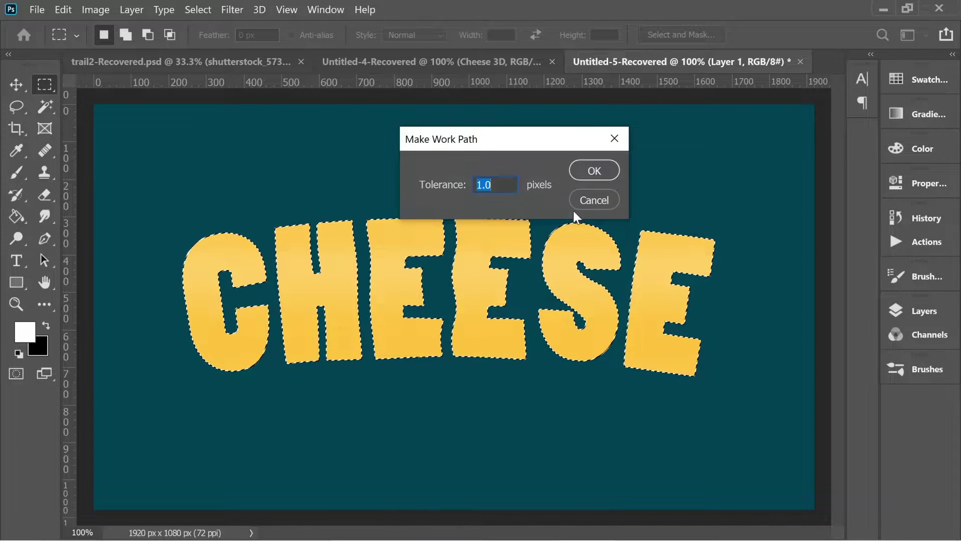
{"action": "left_click", "coordinate": [594, 168]}
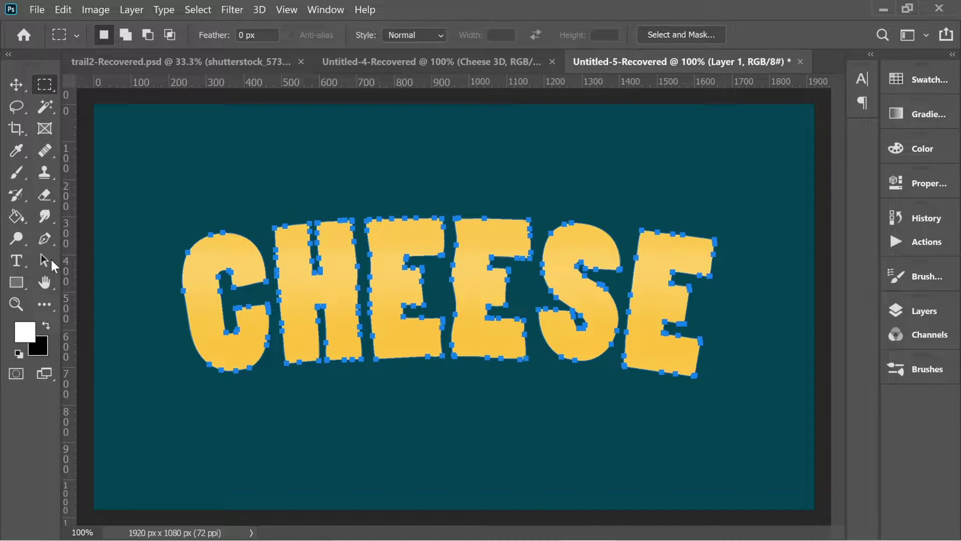
- Stroke the work path with the white Cheese-holes brush, then hide the path
{"action": "left_click", "coordinate": [44, 239]}
{"action": "right_click", "coordinate": [315, 252]}
{"action": "left_click", "coordinate": [341, 282]}
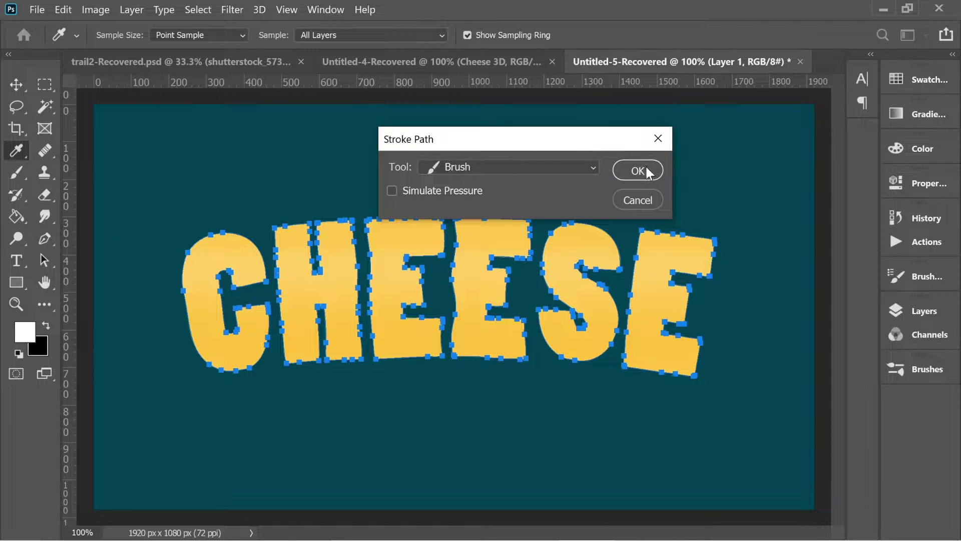
{"action": "left_click", "coordinate": [646, 171]}
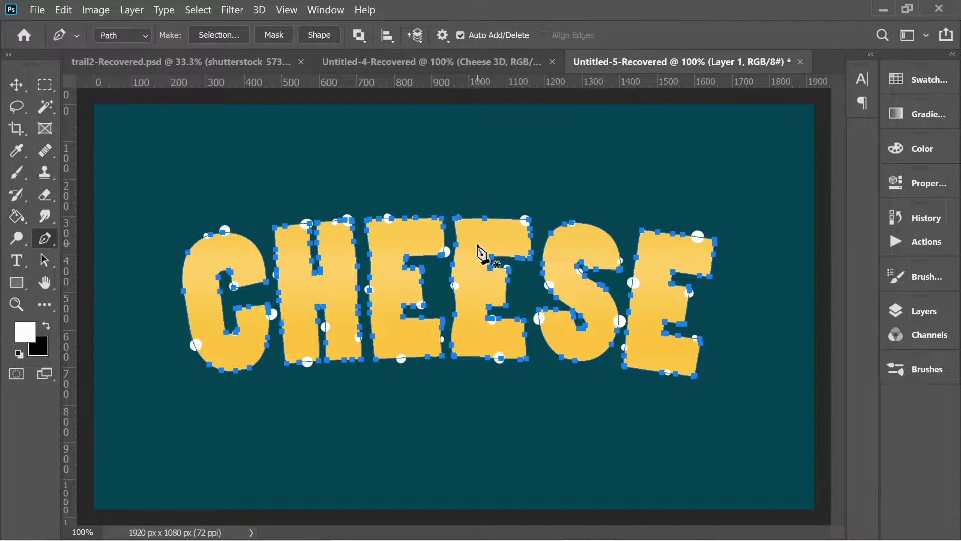
{"action": "key", "text": "Return"}
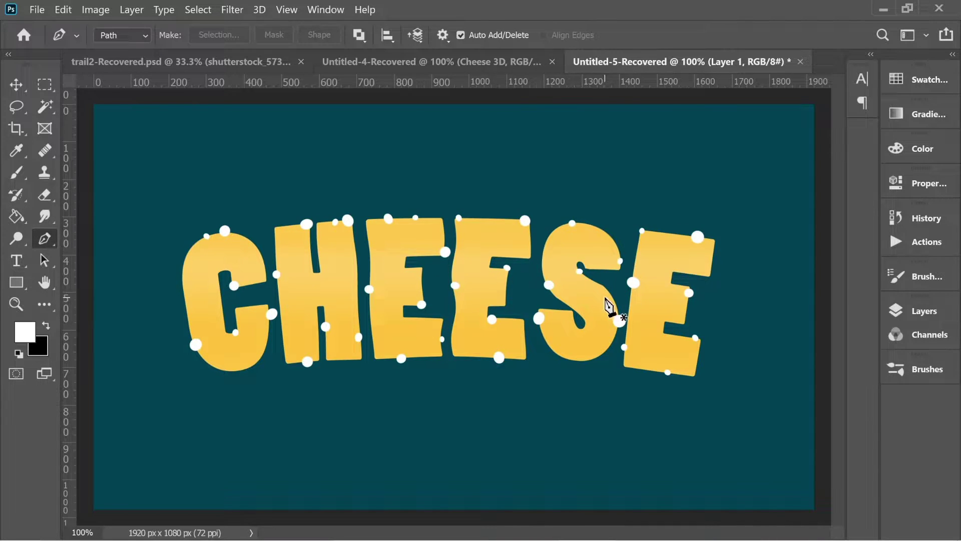
- Add a layer mask to the CHEESE layer and select the white-dots layer
{"action": "left_click", "coordinate": [894, 310]}
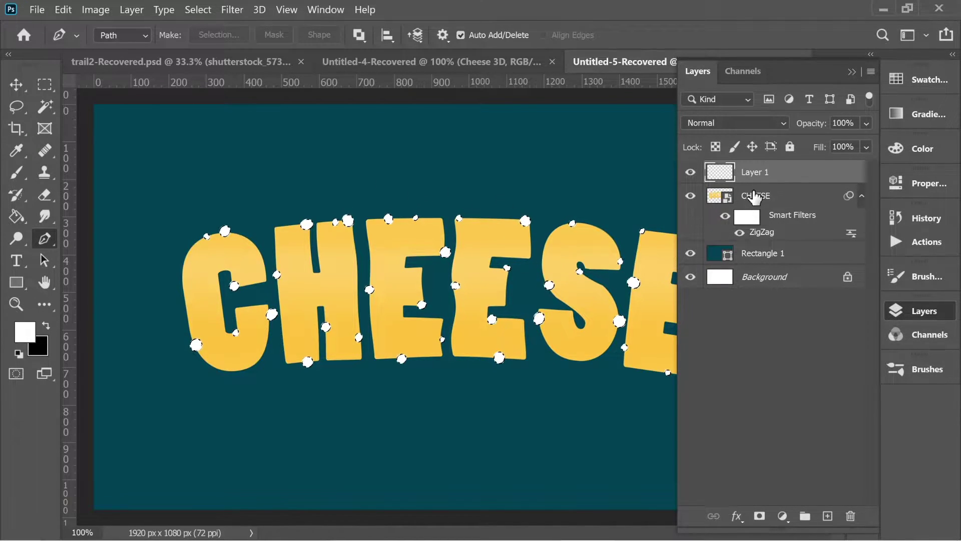
{"action": "left_click", "coordinate": [760, 199]}
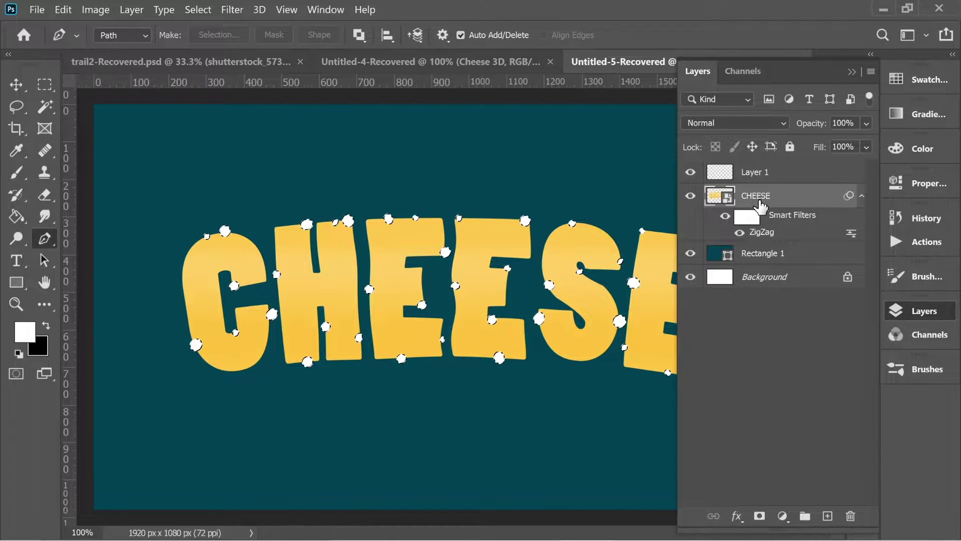
{"action": "left_click", "coordinate": [761, 516]}
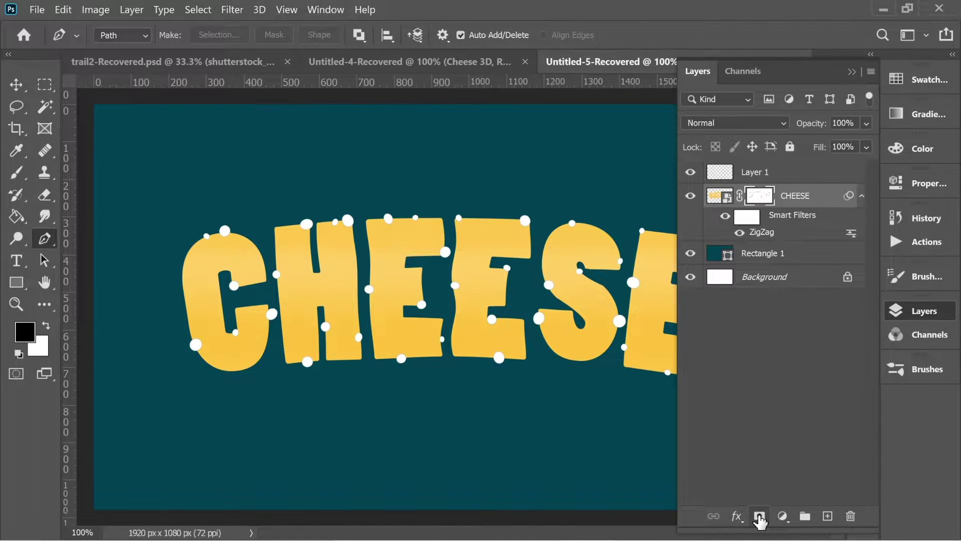
{"action": "left_click", "coordinate": [745, 177]}
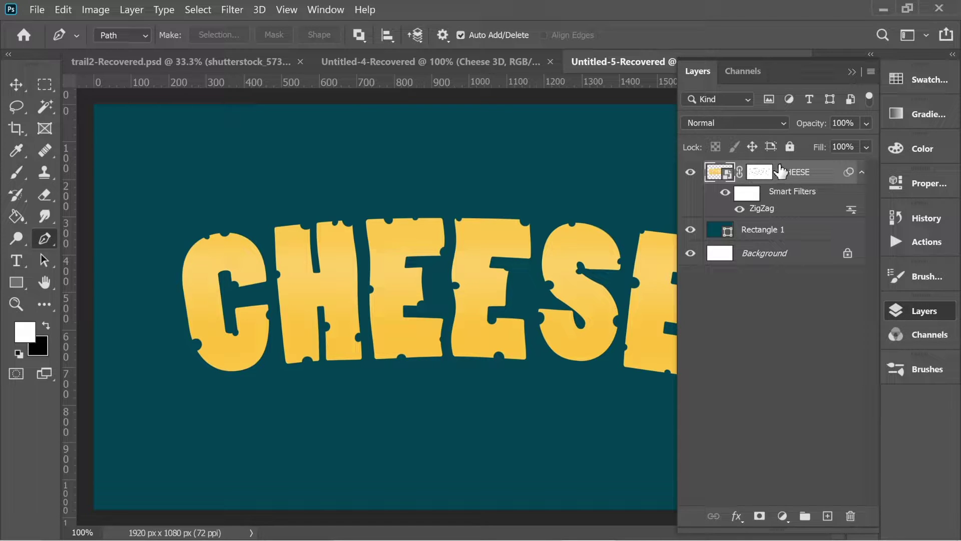
- Convert CHEESE to a smart object and duplicate it twice with Ctrl+J
{"action": "key", "text": "v"}
{"action": "right_click", "coordinate": [797, 171]}
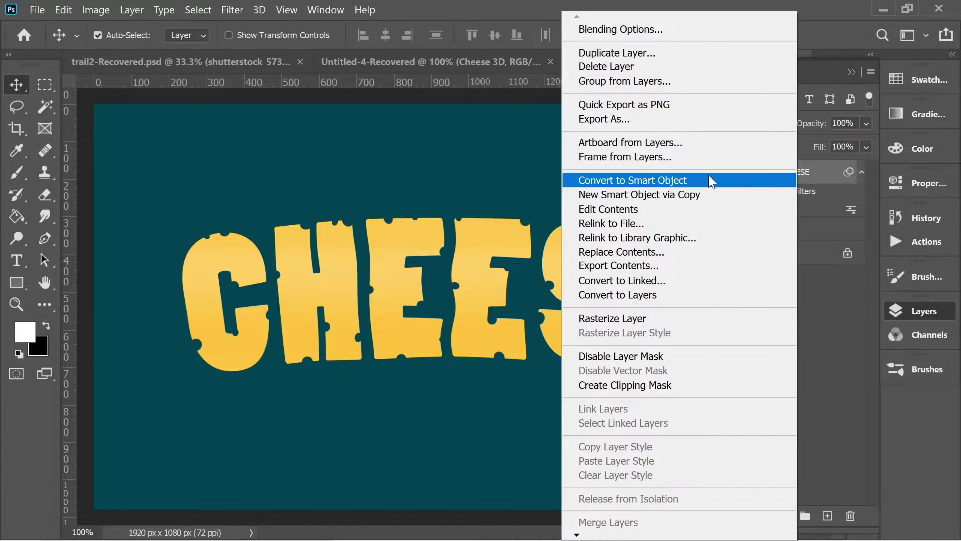
{"action": "left_click", "coordinate": [659, 179]}
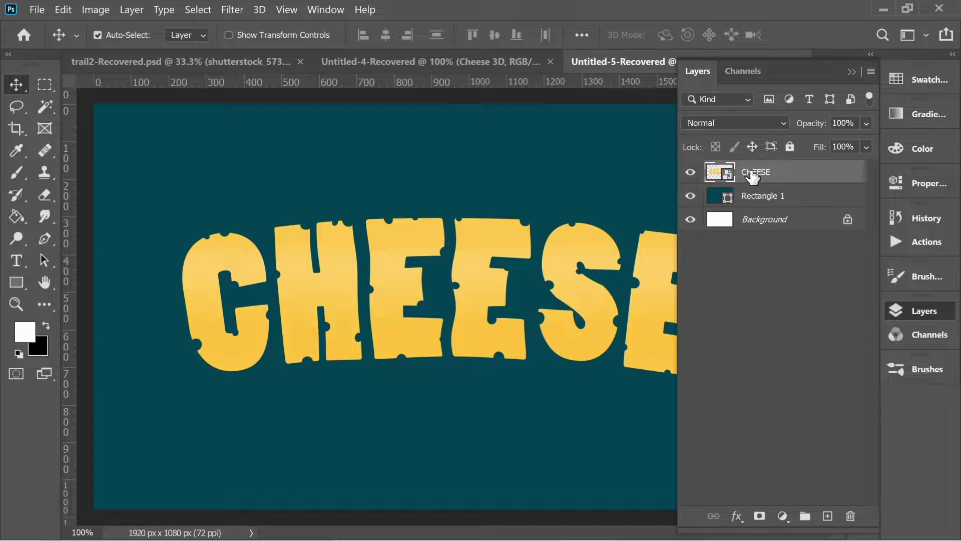
{"action": "key", "text": "ctrl+j"}
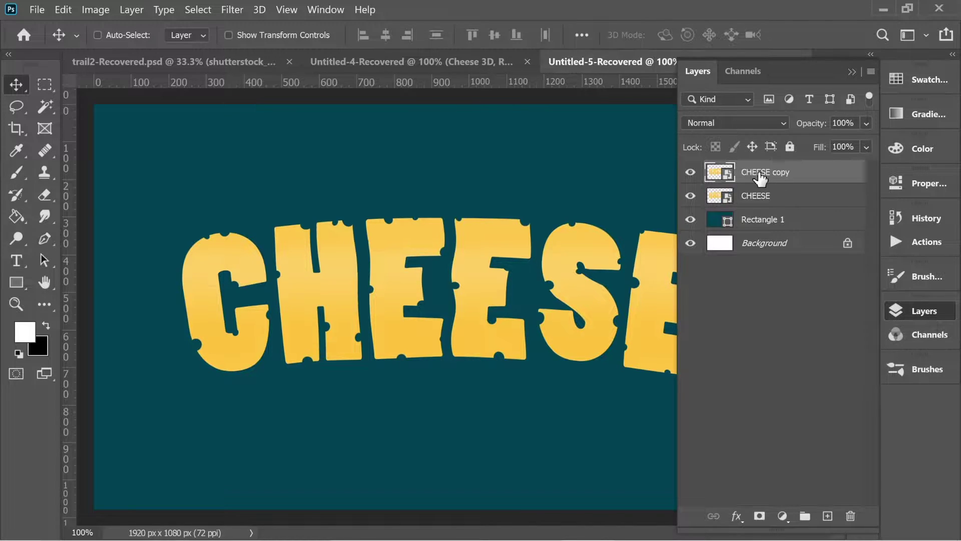
{"action": "key", "text": "ctrl+j"}
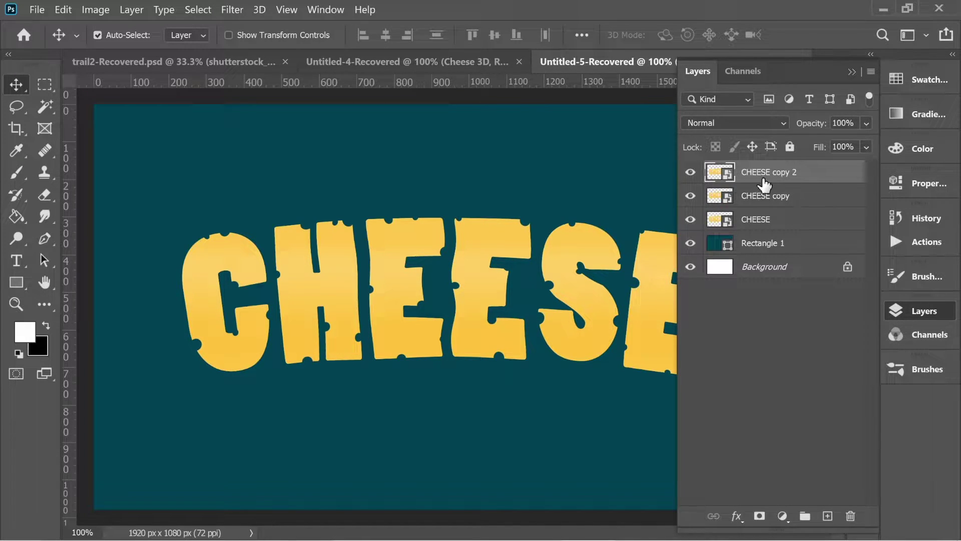
- Name the copies Shadow and Cheese 3D and move both below CHEESE
{"action": "double_click", "coordinate": [769, 173]}
{"action": "type", "text": "Shadow"}
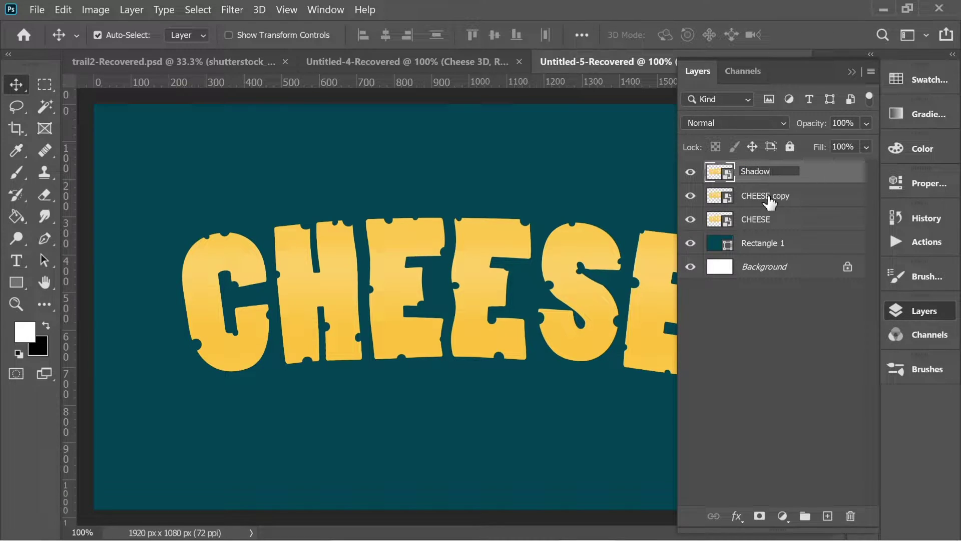
{"action": "double_click", "coordinate": [769, 196]}
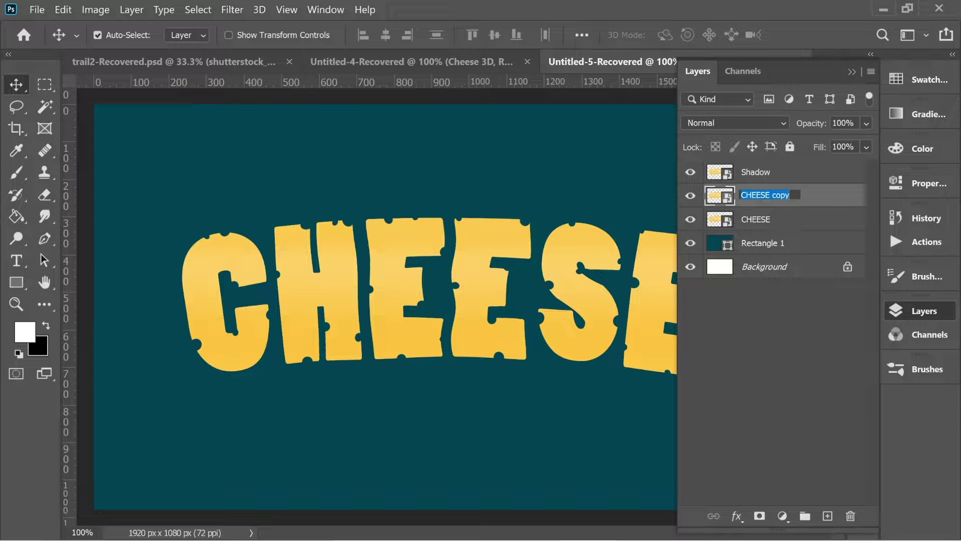
{"action": "type", "text": "Cheese 3D"}
{"action": "key", "text": "Return"}
{"action": "left_click_drag", "start_coordinate": [756, 172], "coordinate": [763, 230]}
{"action": "left_click_drag", "start_coordinate": [770, 181], "coordinate": [741, 213]}
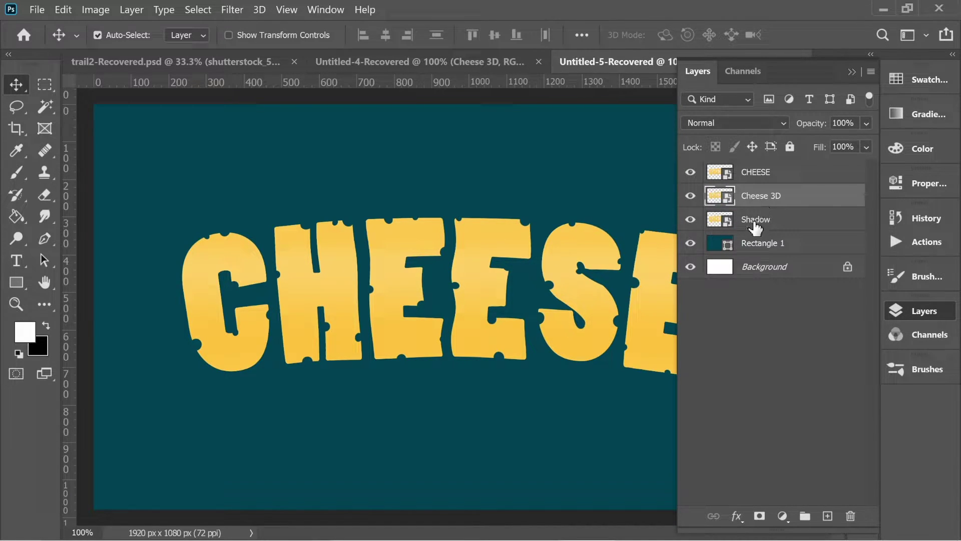
- Switch to the finished Untitled-4 document and show its layers
{"action": "left_click", "coordinate": [752, 315]}
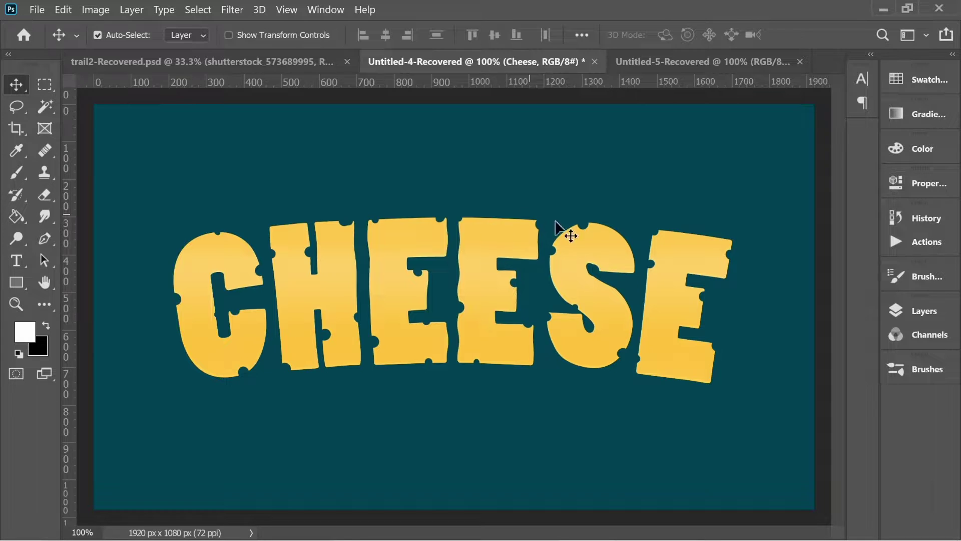
{"action": "left_click", "coordinate": [901, 311]}
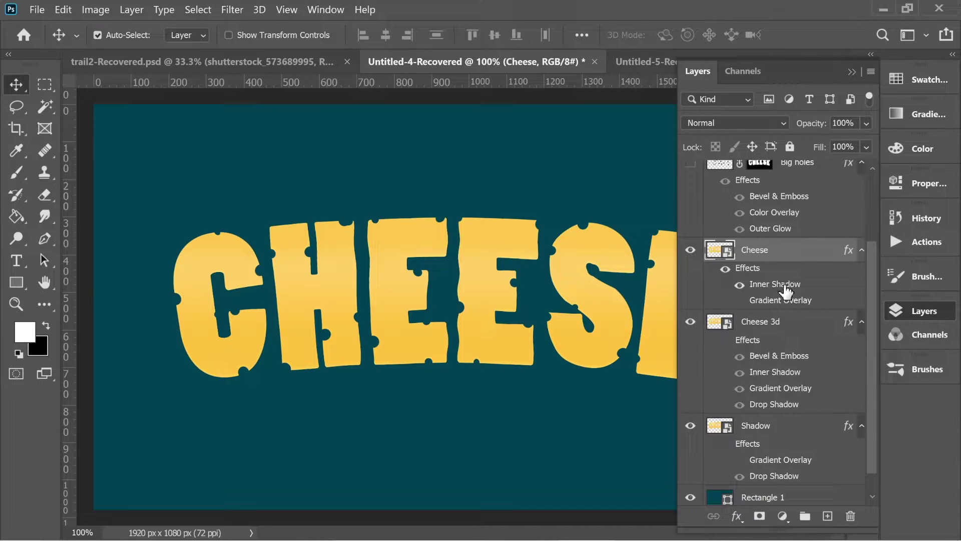
{"action": "double_click", "coordinate": [755, 272]}
{"action": "key", "text": "Escape"}
- Review the Cheese layer's white Linear Dodge Inner Shadow (4%, −90°, 5 px), then hide the layer
{"action": "right_click", "coordinate": [751, 260]}
{"action": "left_click", "coordinate": [597, 29]}
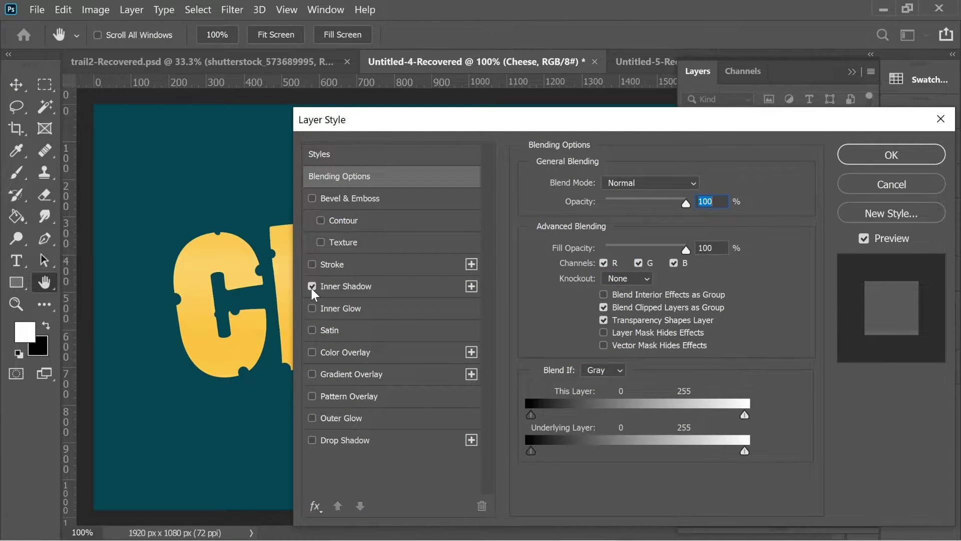
{"action": "left_click", "coordinate": [311, 286]}
{"action": "left_click", "coordinate": [311, 286]}
{"action": "left_click", "coordinate": [355, 287]}
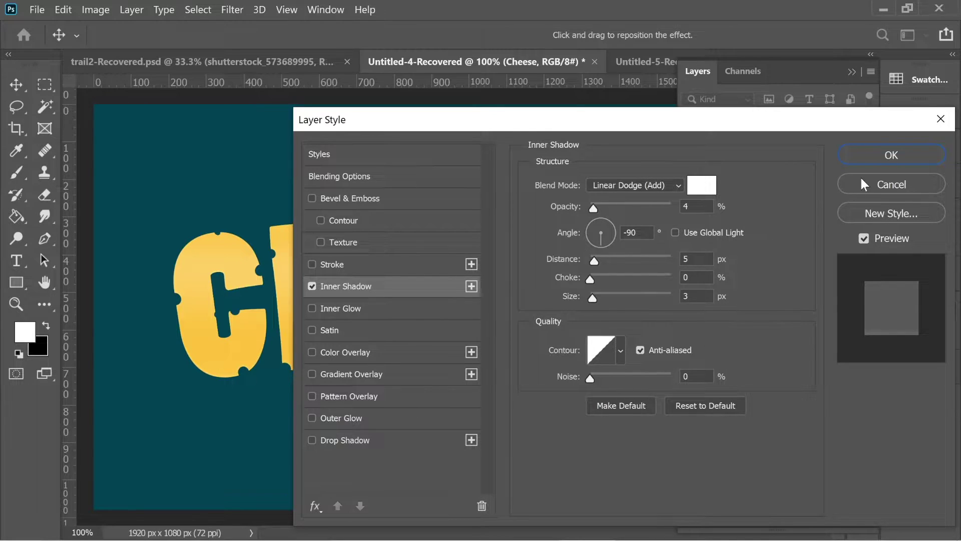
{"action": "left_click", "coordinate": [870, 157]}
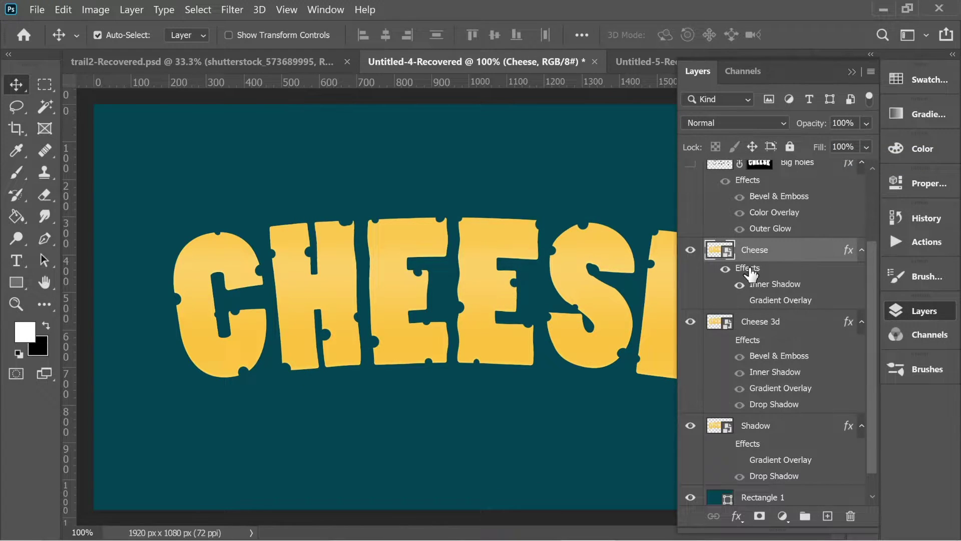
{"action": "left_click", "coordinate": [690, 250]}
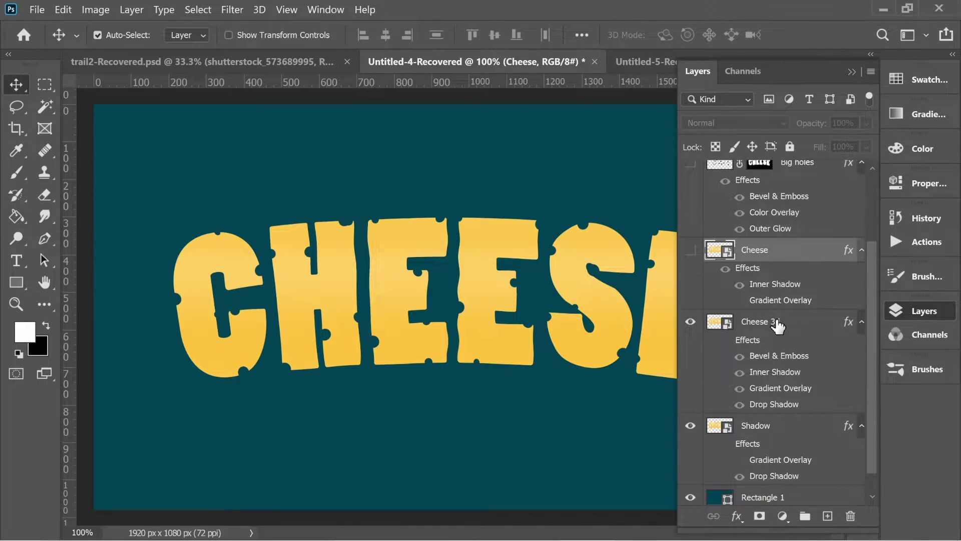
- Turn on the Cheese 3d layer's effects and open its Layer Style dialog
{"action": "scroll", "coordinate": [778, 327], "scroll_direction": "down", "scroll_amount": 1}
{"action": "left_click", "coordinate": [726, 312]}
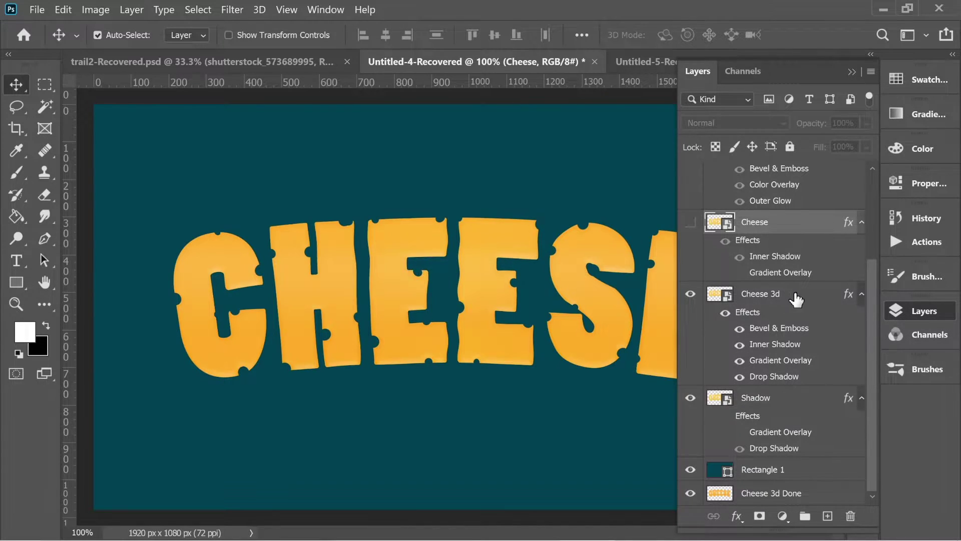
{"action": "double_click", "coordinate": [754, 315]}
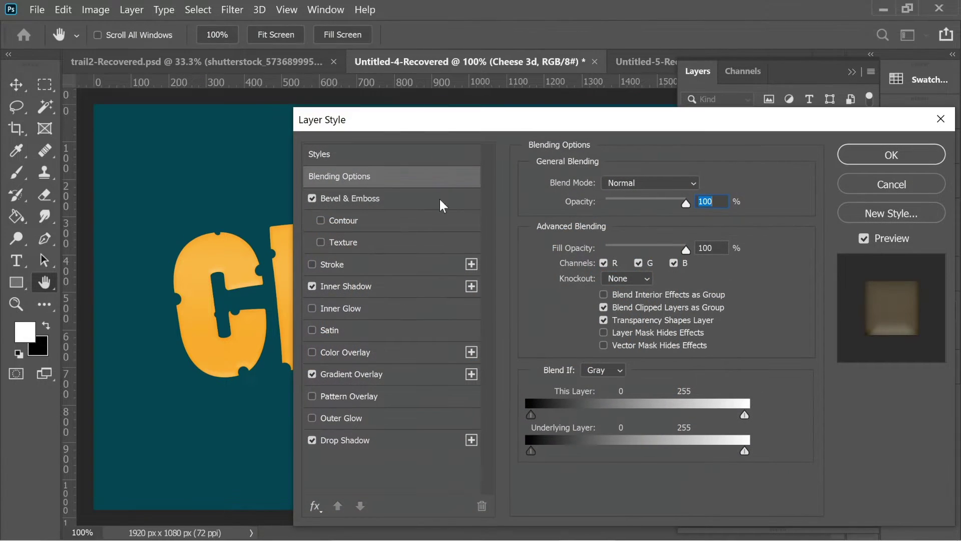
{"action": "left_click_drag", "start_coordinate": [424, 125], "coordinate": [680, 102]}
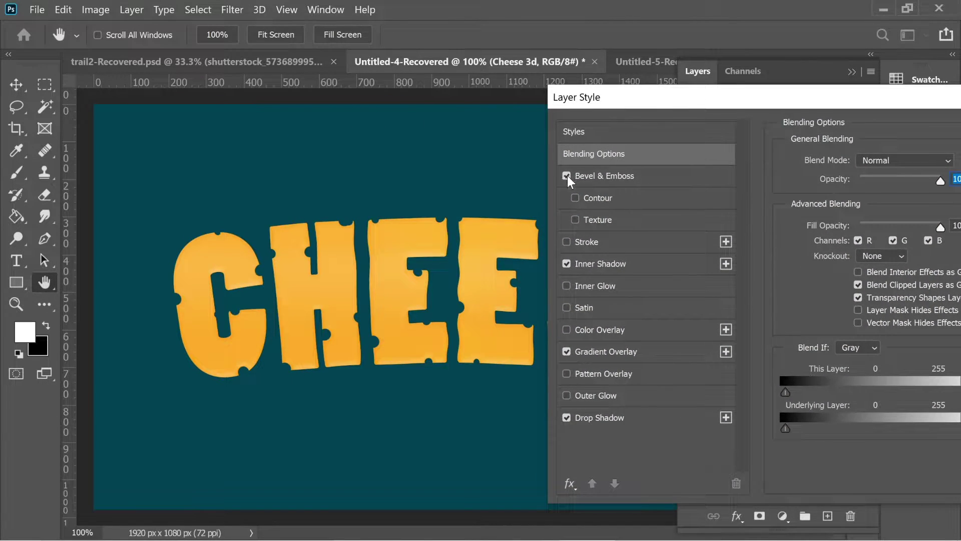
- Disable Bevel & Emboss and Drop Shadow, leaving only Gradient Overlay enabled and selected
{"action": "left_click", "coordinate": [567, 175]}
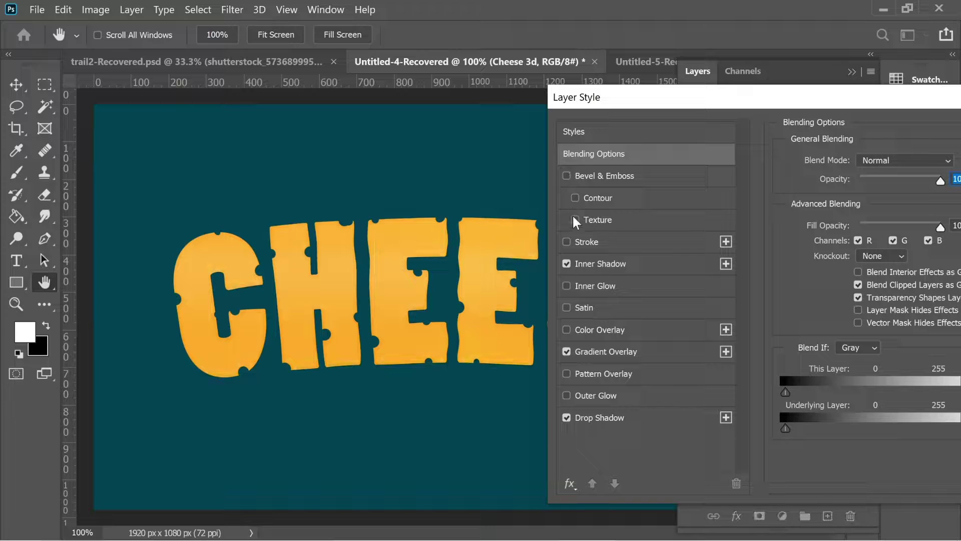
{"action": "left_click", "coordinate": [561, 421]}
{"action": "left_click", "coordinate": [567, 419]}
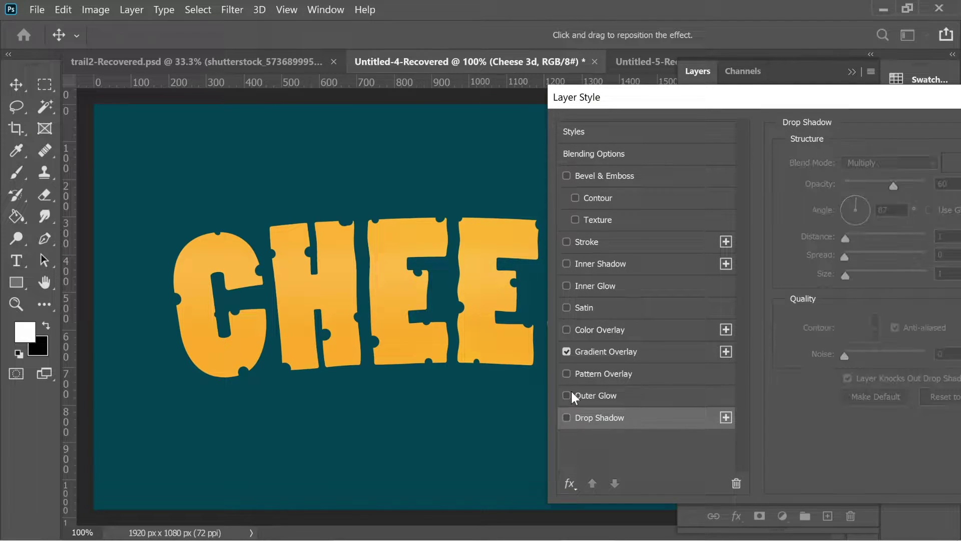
{"action": "left_click", "coordinate": [568, 352]}
{"action": "left_click", "coordinate": [567, 352]}
{"action": "left_click_drag", "start_coordinate": [668, 104], "coordinate": [558, 91]}
{"action": "left_click", "coordinate": [525, 338]}
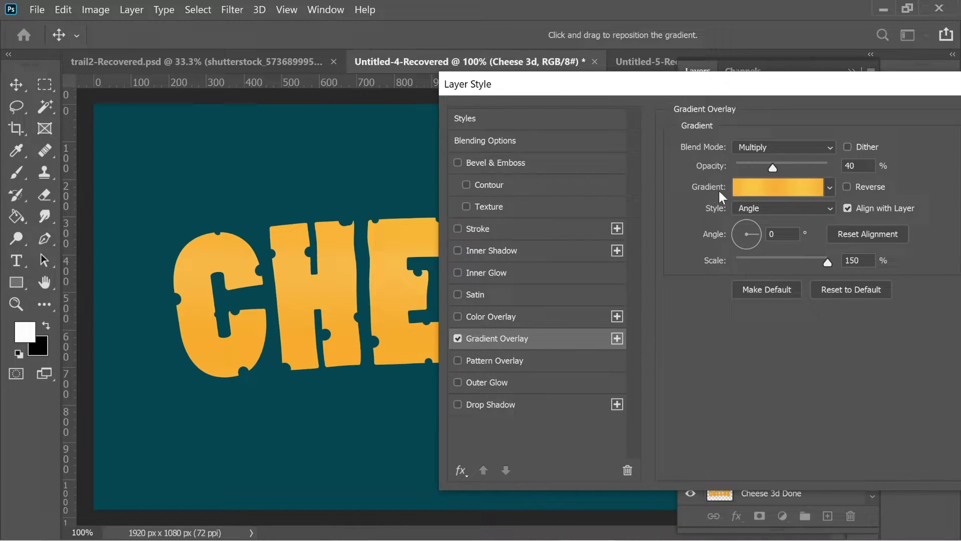
- In the gradient editor, colour the 0% stop fbaf3a and the 20% stop fdc747
{"action": "left_click", "coordinate": [766, 187]}
{"action": "left_click", "coordinate": [568, 406]}
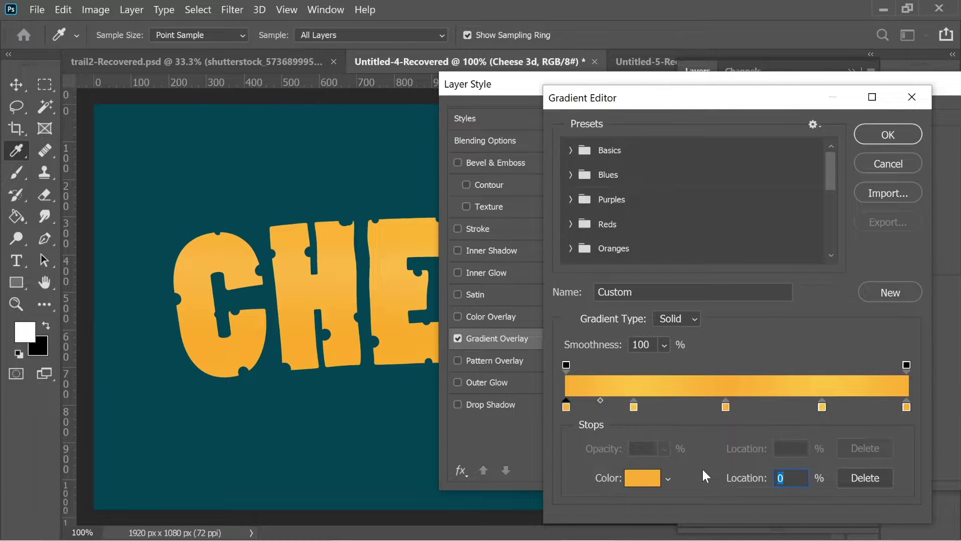
{"action": "double_click", "coordinate": [566, 407]}
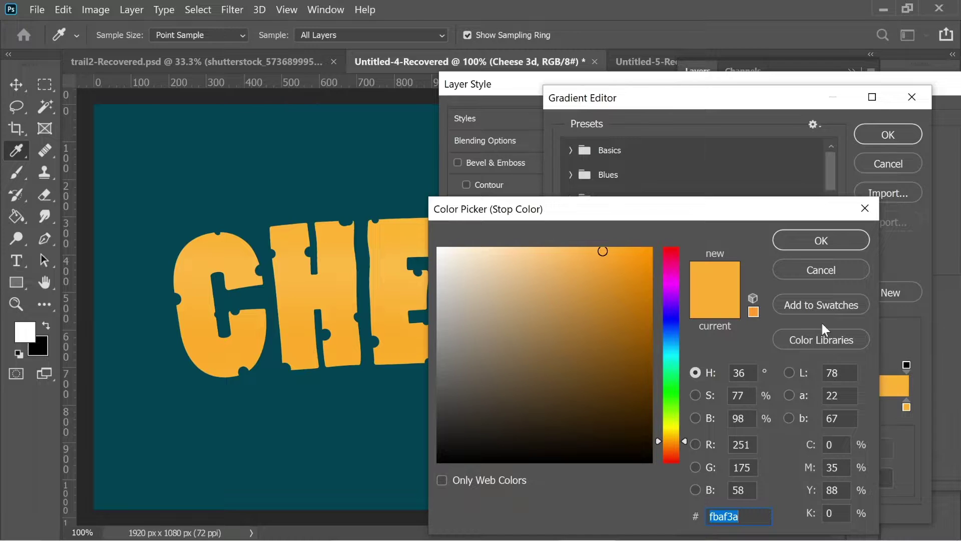
{"action": "left_click", "coordinate": [828, 243]}
{"action": "left_click", "coordinate": [634, 406]}
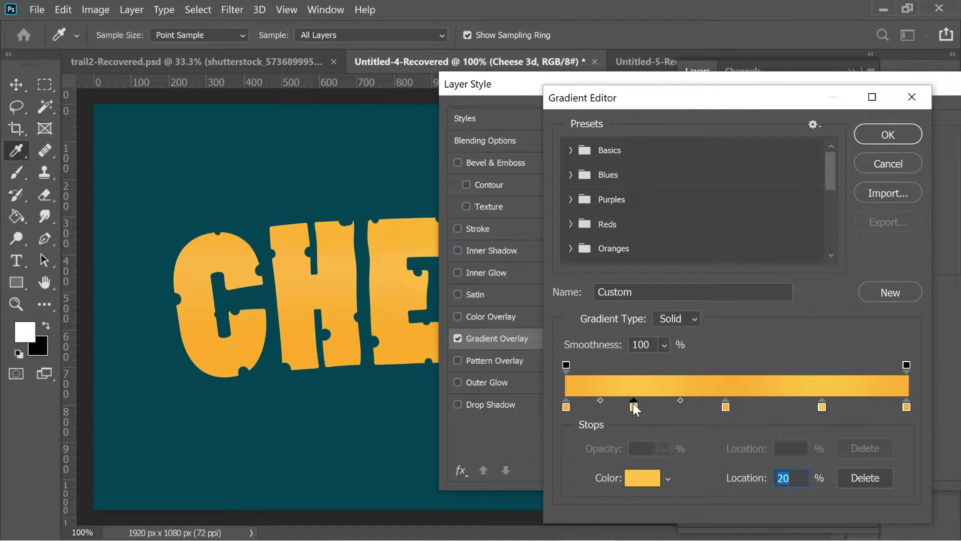
{"action": "double_click", "coordinate": [633, 405]}
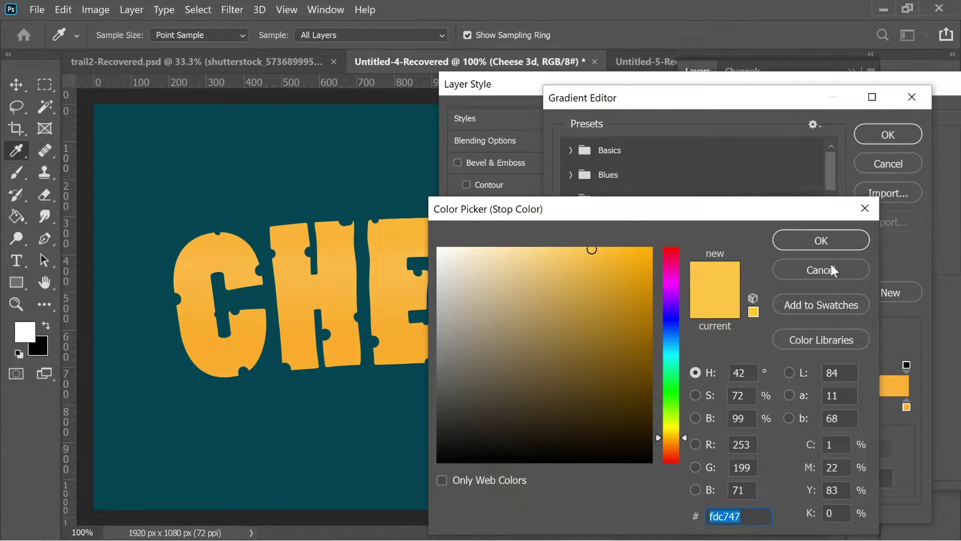
{"action": "left_click", "coordinate": [829, 243]}
- Set the 47%, 75% and 100% stops to fbaf3a, fdc747 and fbaf3a, and apply
{"action": "double_click", "coordinate": [727, 407]}
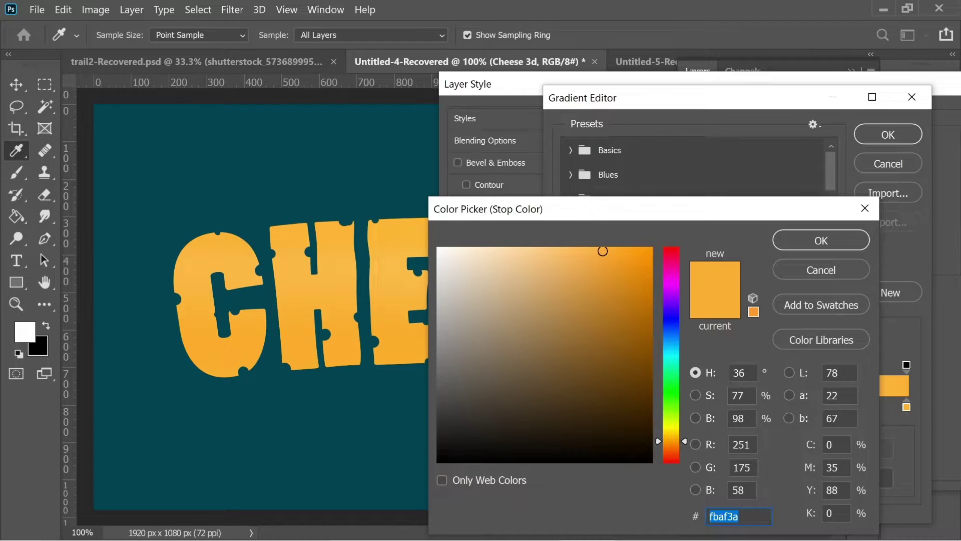
{"action": "left_click", "coordinate": [828, 247]}
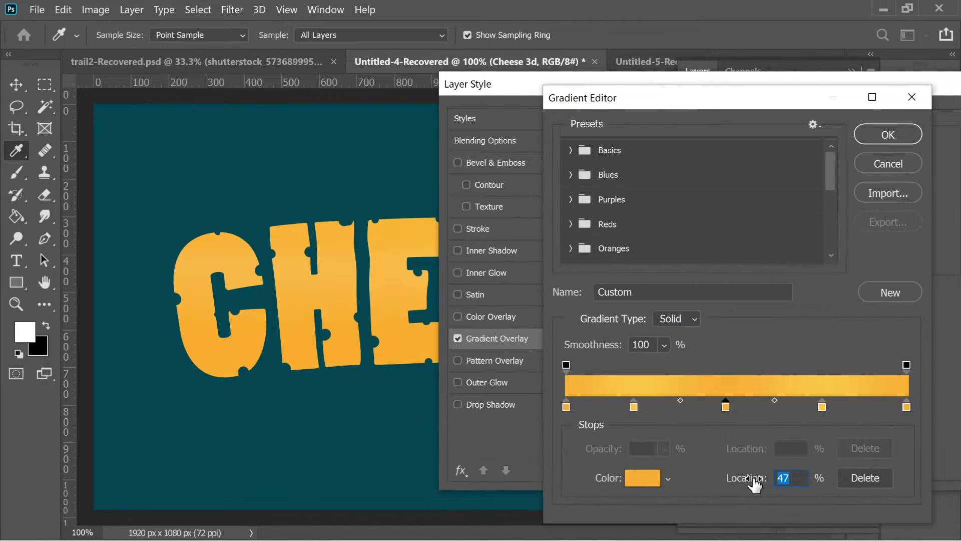
{"action": "left_click", "coordinate": [822, 406]}
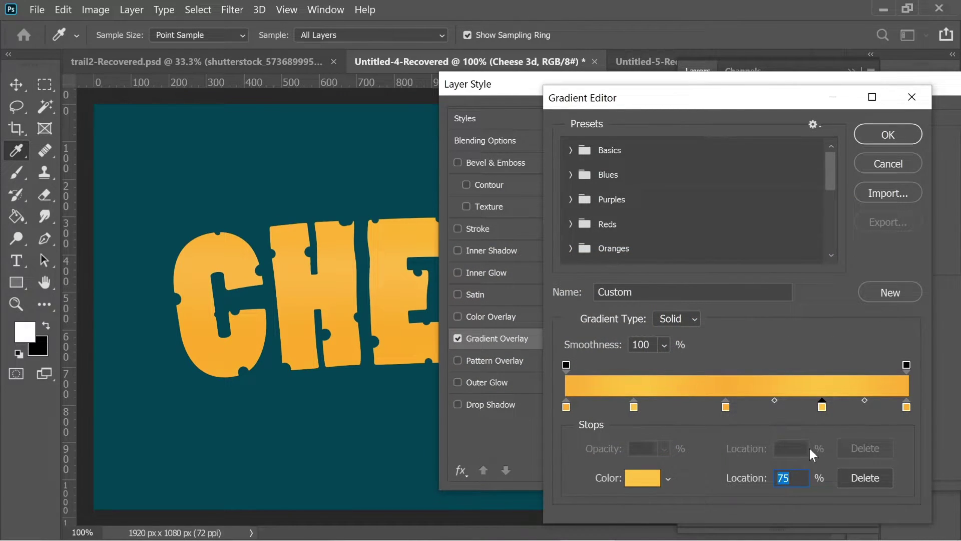
{"action": "double_click", "coordinate": [823, 407]}
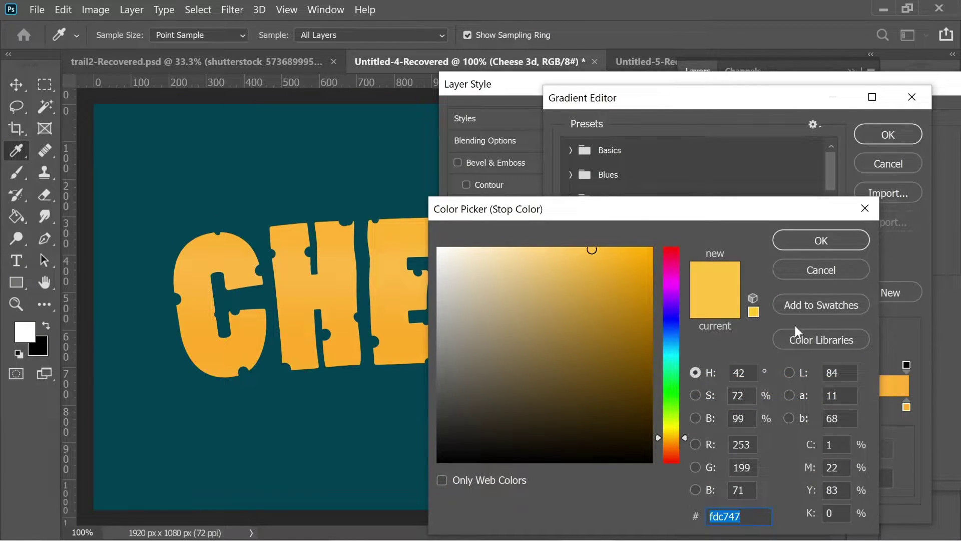
{"action": "left_click", "coordinate": [819, 242]}
{"action": "left_click", "coordinate": [906, 406]}
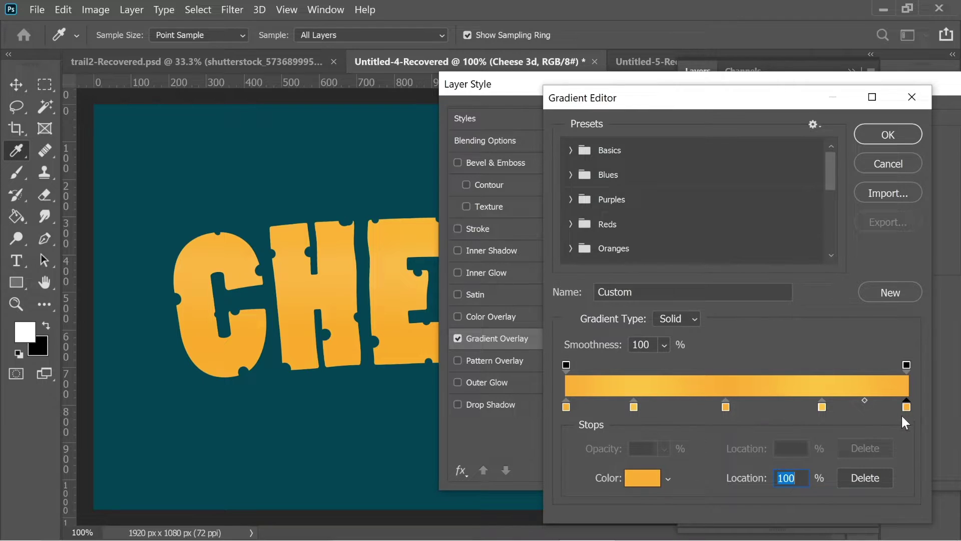
{"action": "double_click", "coordinate": [907, 407]}
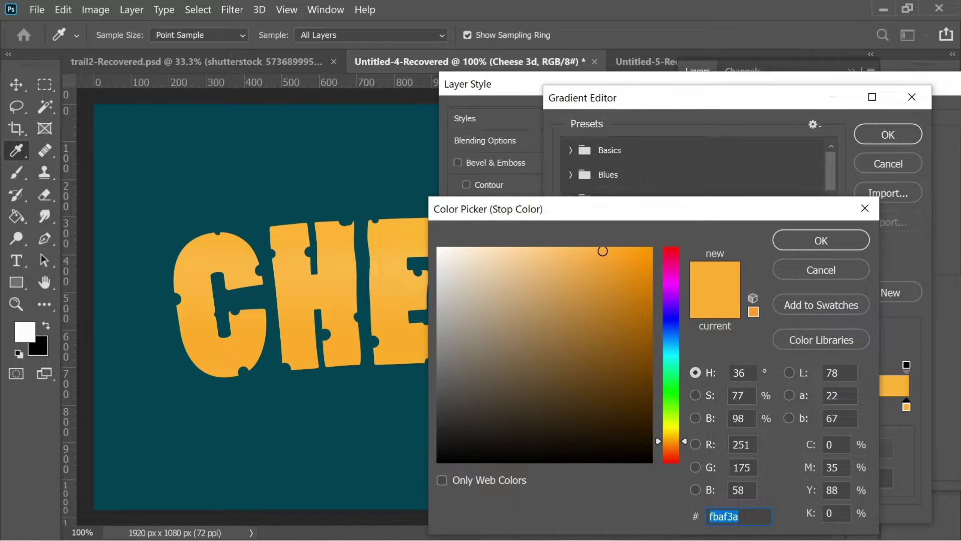
{"action": "left_click", "coordinate": [816, 242]}
{"action": "left_click", "coordinate": [888, 135]}
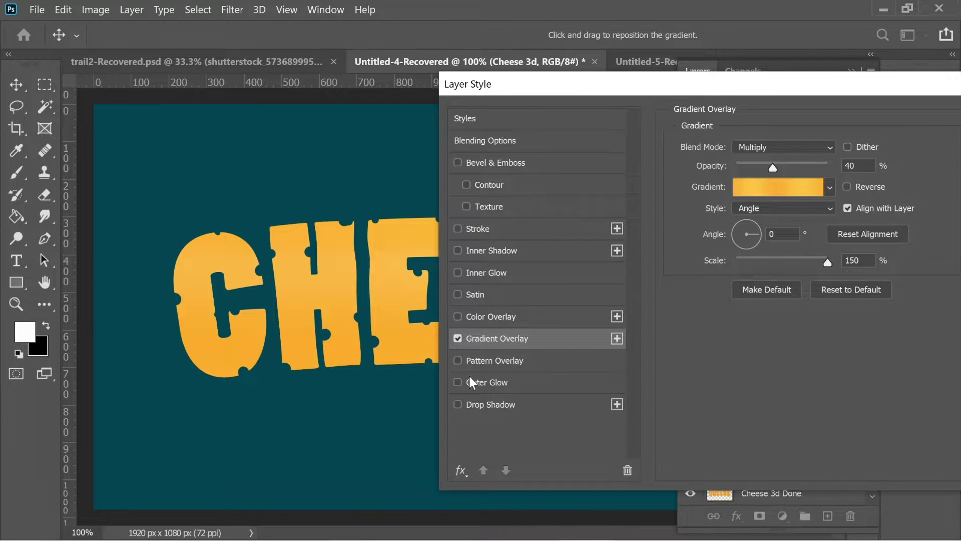
- Enable Drop Shadow on Cheese 3d and keep the golden dca423 shadow colour
{"action": "left_click", "coordinate": [476, 404]}
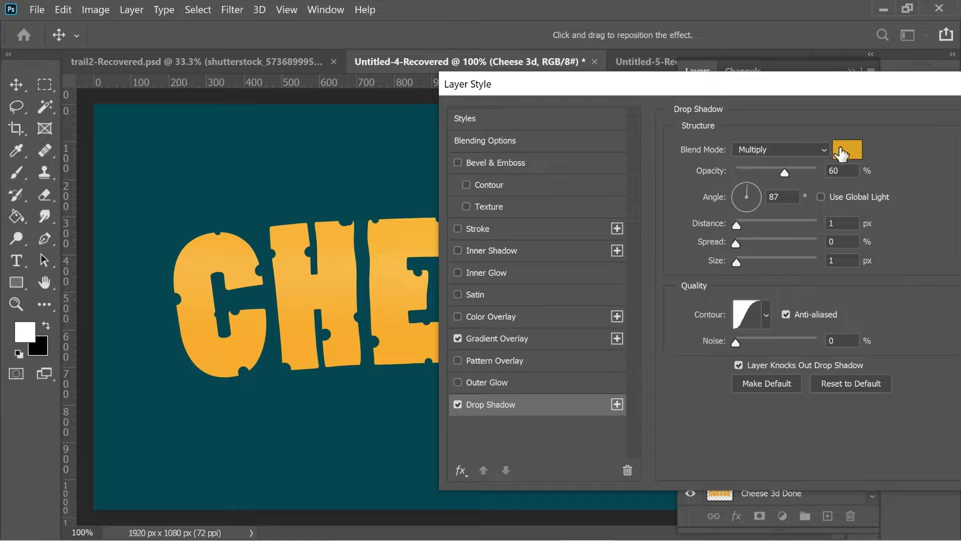
{"action": "left_click", "coordinate": [847, 149]}
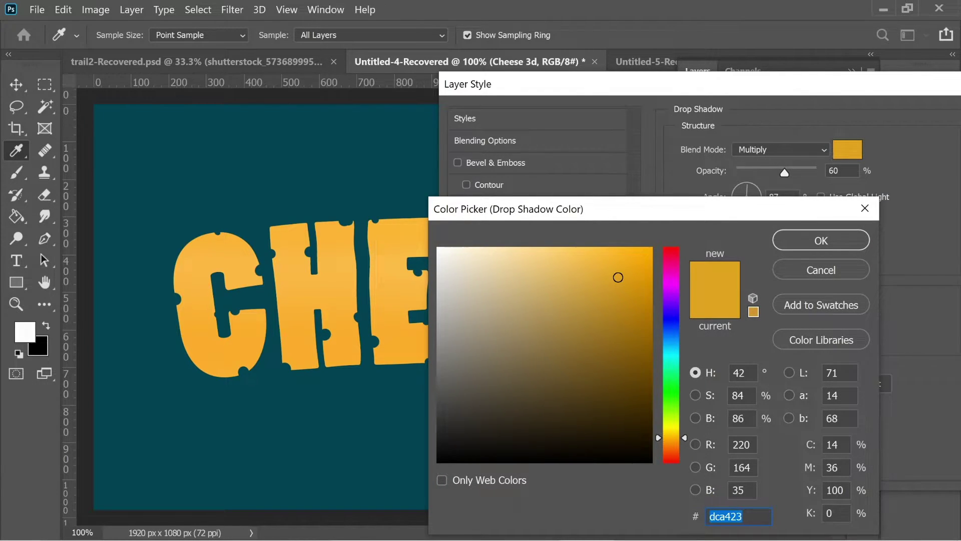
{"action": "left_click", "coordinate": [833, 244]}
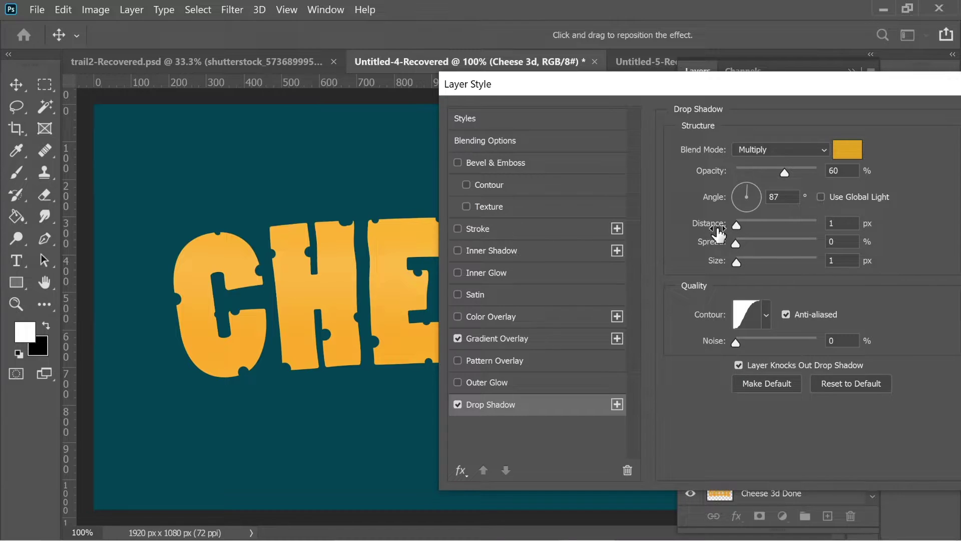
- Set the drop shadow Distance and Size to 3 px, leaving the contour unchanged
{"action": "mouse_move", "coordinate": [739, 229]}
{"action": "left_mouse_down"}
{"action": "mouse_move", "coordinate": [764, 228]}
{"action": "mouse_move", "coordinate": [741, 226]}
{"action": "left_mouse_up"}
{"action": "type", "text": "2"}
{"action": "key", "text": "Tab"}
{"action": "key", "text": "Tab"}
{"action": "type", "text": "2"}
{"action": "key", "text": "shift+Tab"}
{"action": "key", "text": "shift+Tab"}
{"action": "type", "text": "3"}
{"action": "key", "text": "Tab"}
{"action": "key", "text": "Tab"}
{"action": "type", "text": "3"}
{"action": "left_click", "coordinate": [757, 317]}
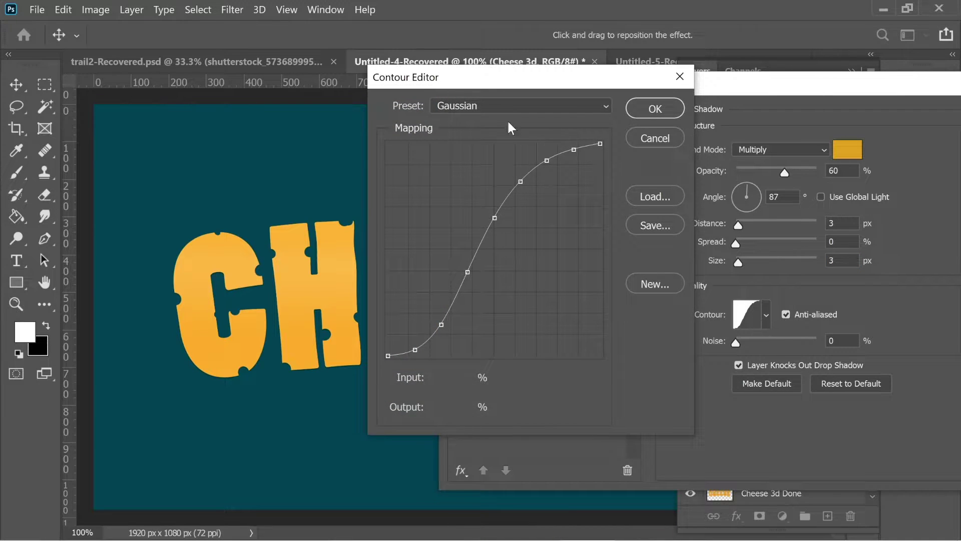
{"action": "left_click", "coordinate": [655, 109]}
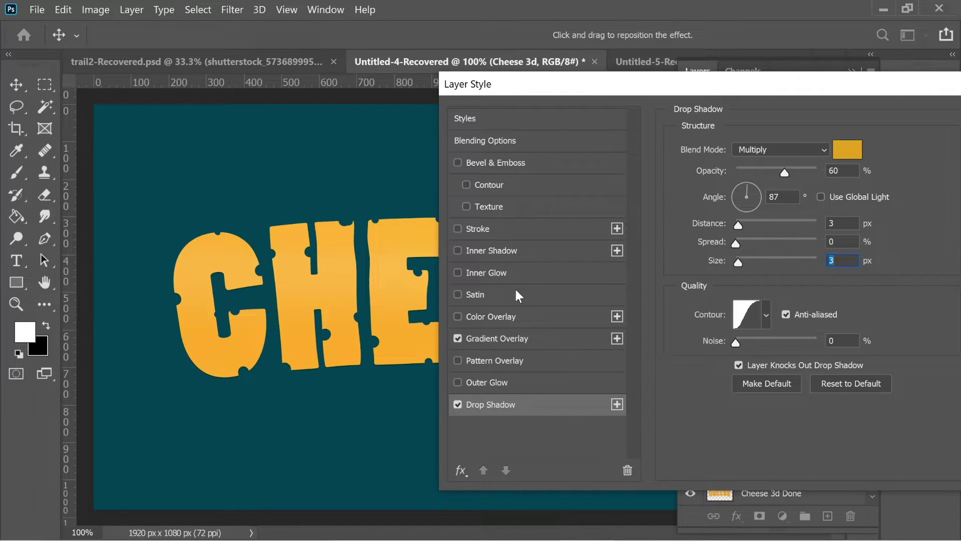
- Enable a black Color Burn Inner Shadow on Cheese 3d
{"action": "left_click", "coordinate": [485, 249]}
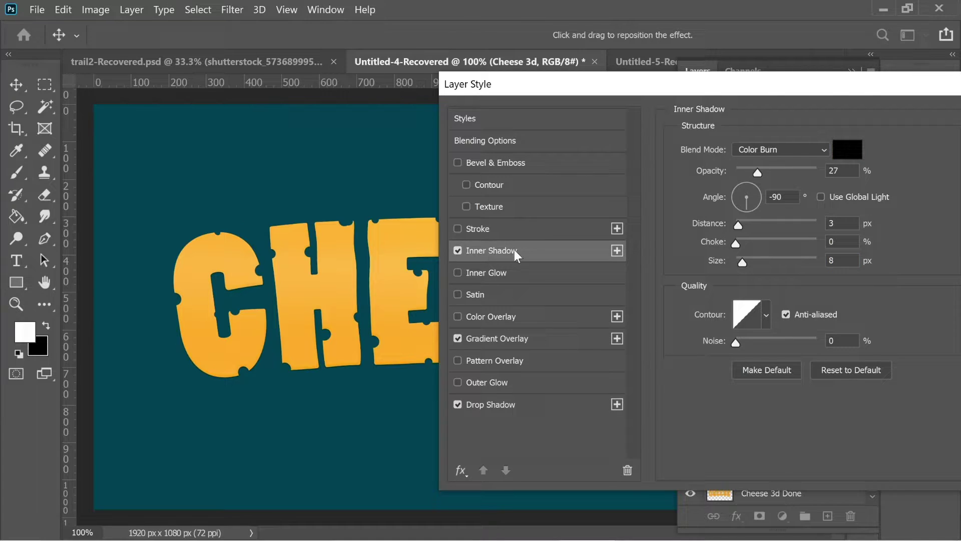
{"action": "left_click", "coordinate": [847, 150]}
{"action": "left_click", "coordinate": [816, 240]}
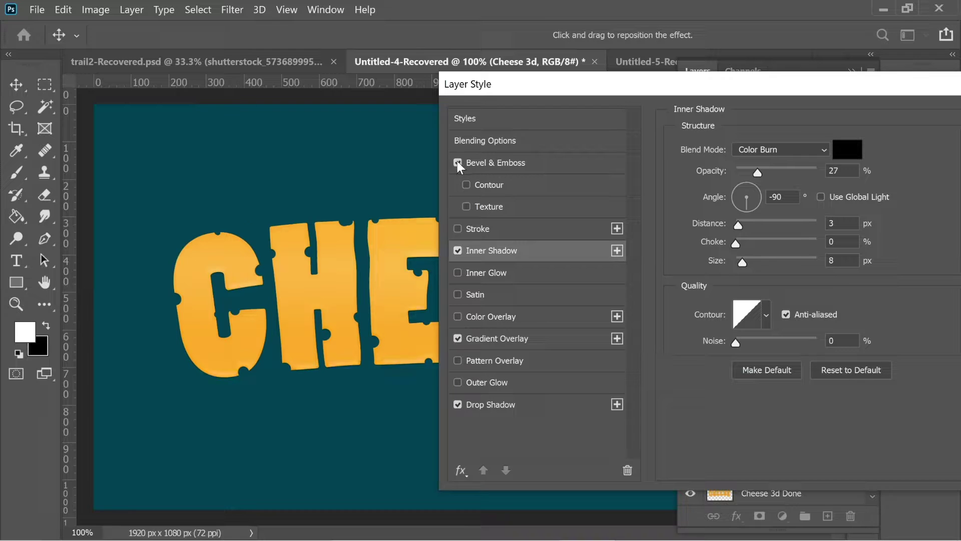
- Turn Bevel & Emboss back on with 600% depth and apply the layer style
{"action": "left_click", "coordinate": [489, 167]}
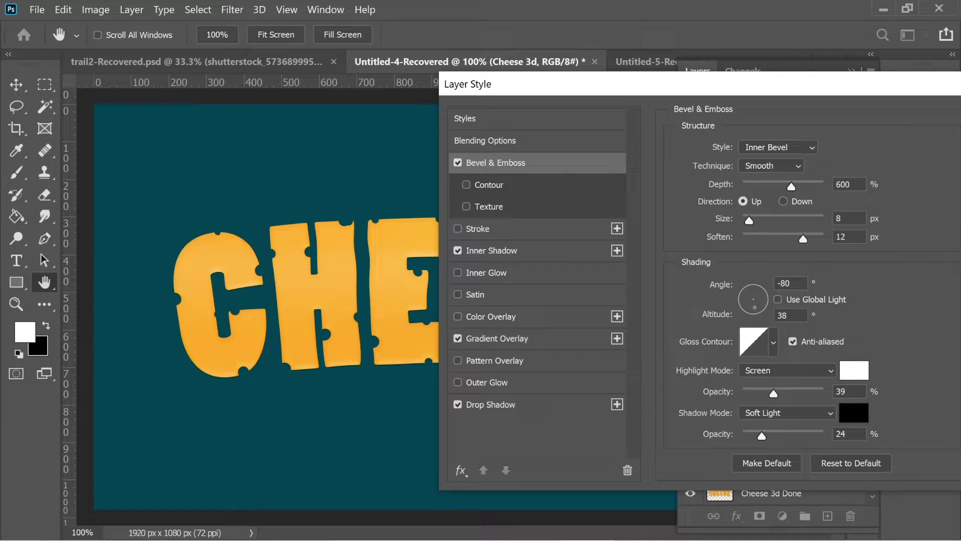
{"action": "mouse_move", "coordinate": [792, 187]}
{"action": "left_mouse_down"}
{"action": "mouse_move", "coordinate": [814, 186]}
{"action": "mouse_move", "coordinate": [777, 191]}
{"action": "mouse_move", "coordinate": [786, 194]}
{"action": "left_mouse_up"}
{"action": "type", "text": "600"}
{"action": "left_click", "coordinate": [839, 237]}
{"action": "left_click_drag", "start_coordinate": [777, 96], "coordinate": [651, 109]}
{"action": "left_click", "coordinate": [912, 118]}
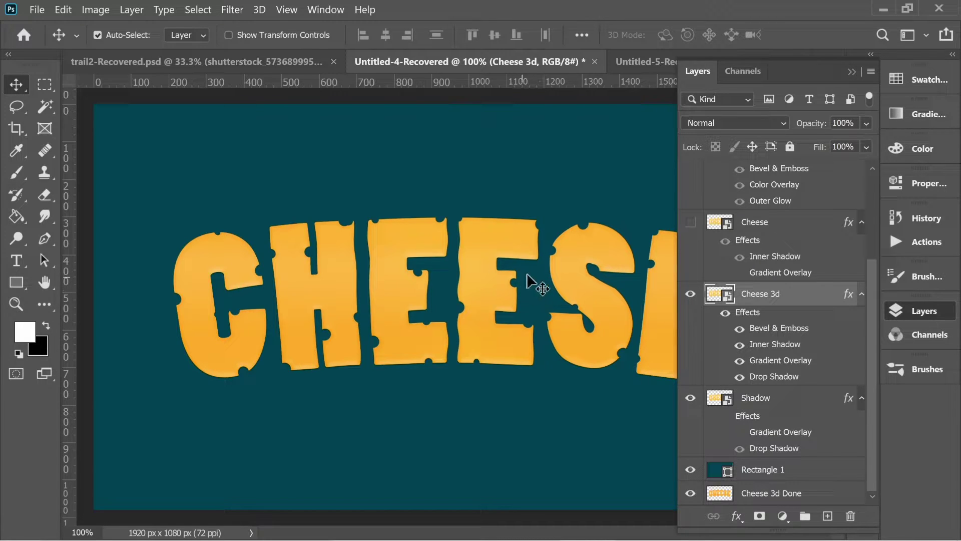
- Select the Shadow layer, show its effects, and confirm its drop shadow colour
{"action": "left_click", "coordinate": [759, 413]}
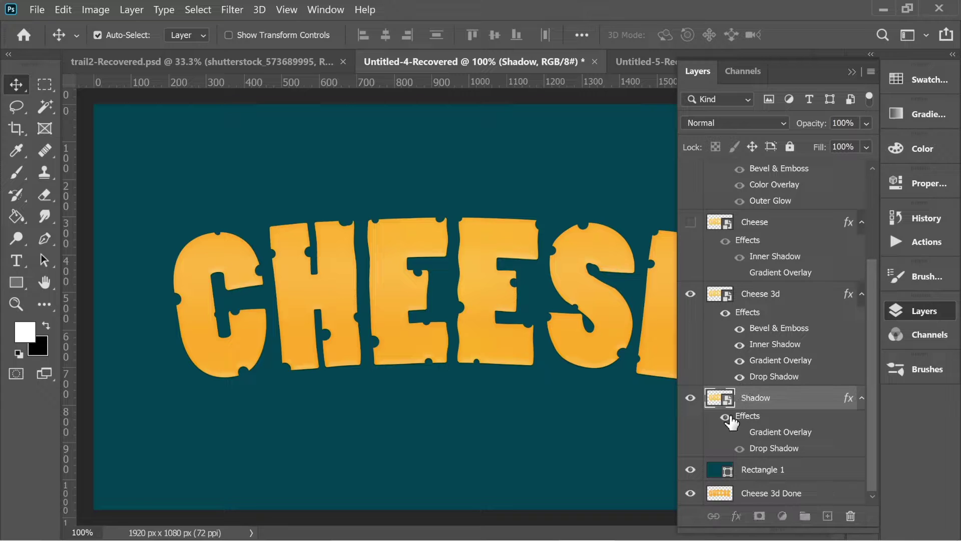
{"action": "left_click", "coordinate": [727, 419]}
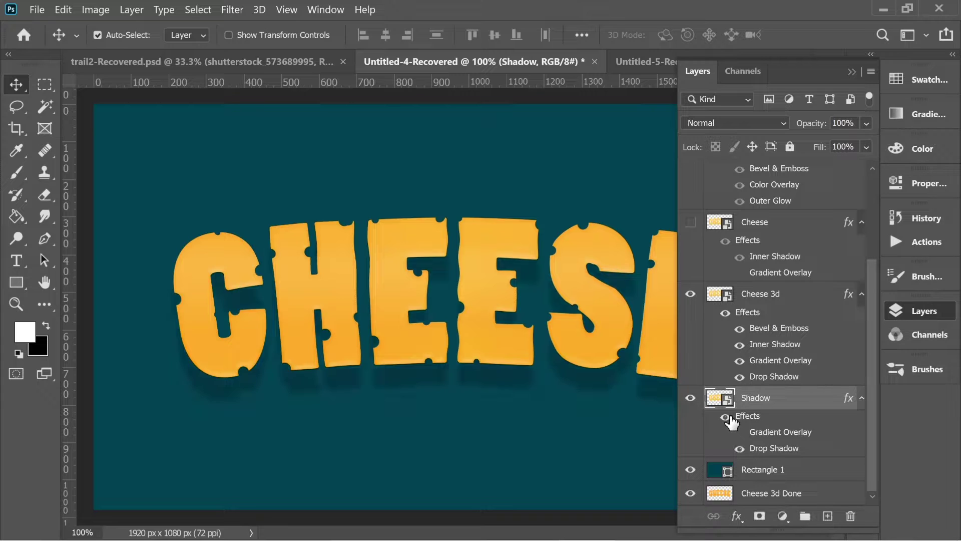
{"action": "double_click", "coordinate": [758, 422]}
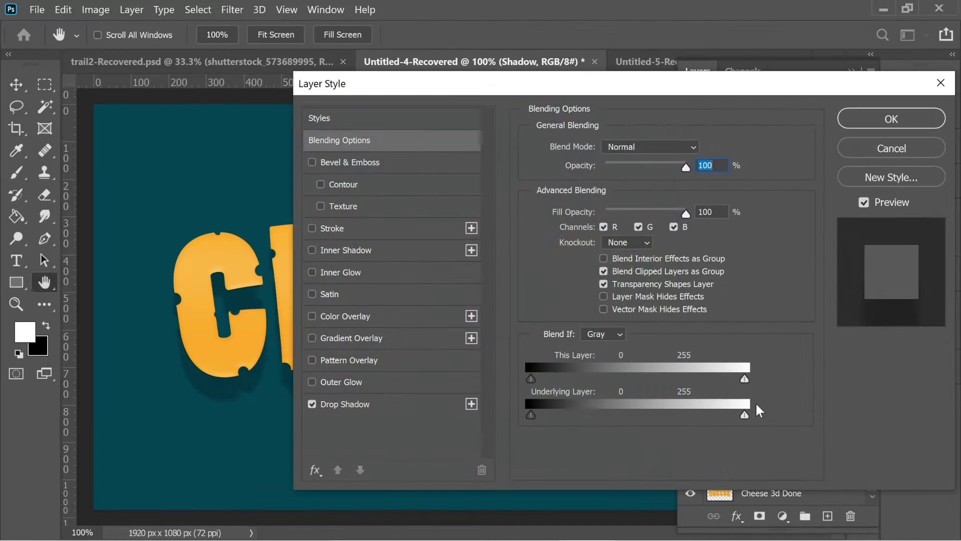
{"action": "left_click", "coordinate": [347, 404]}
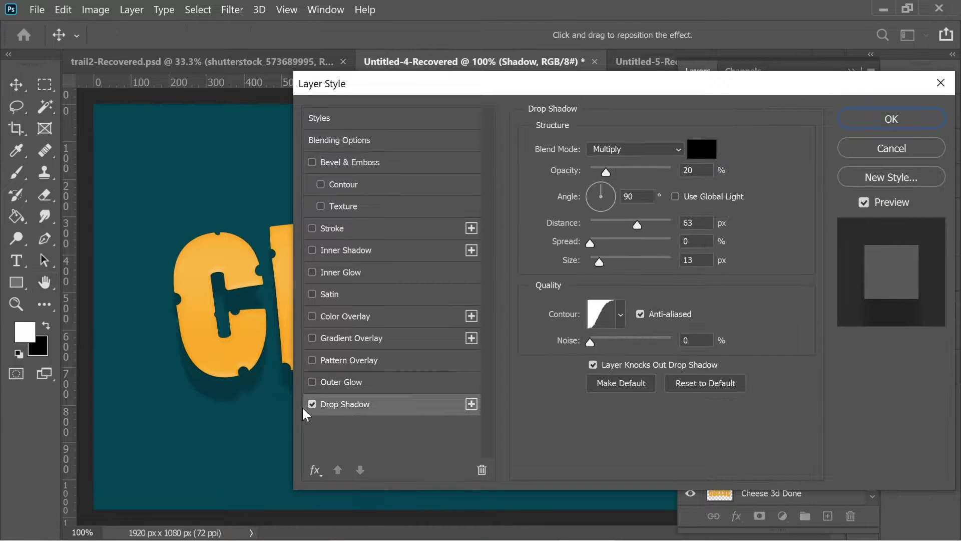
{"action": "left_click", "coordinate": [691, 150]}
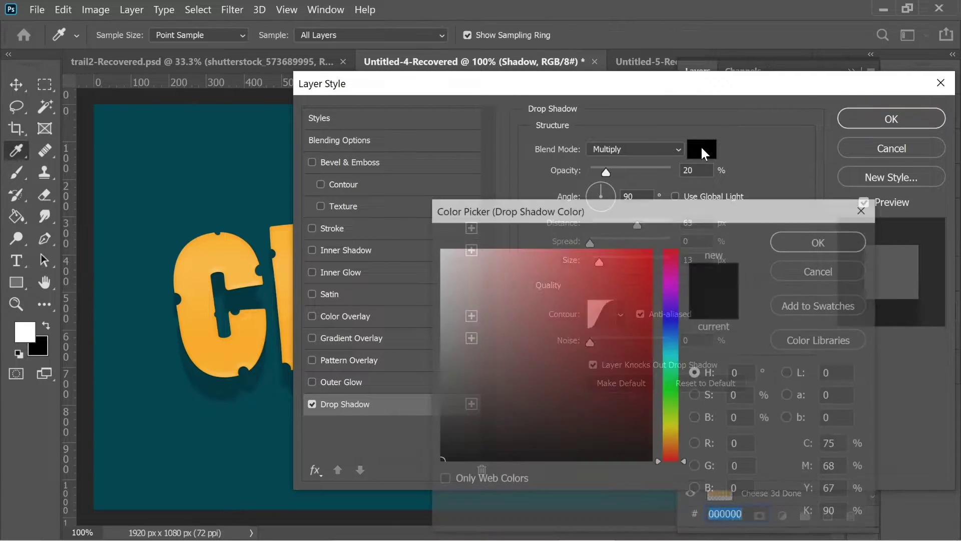
{"action": "left_click", "coordinate": [827, 238]}
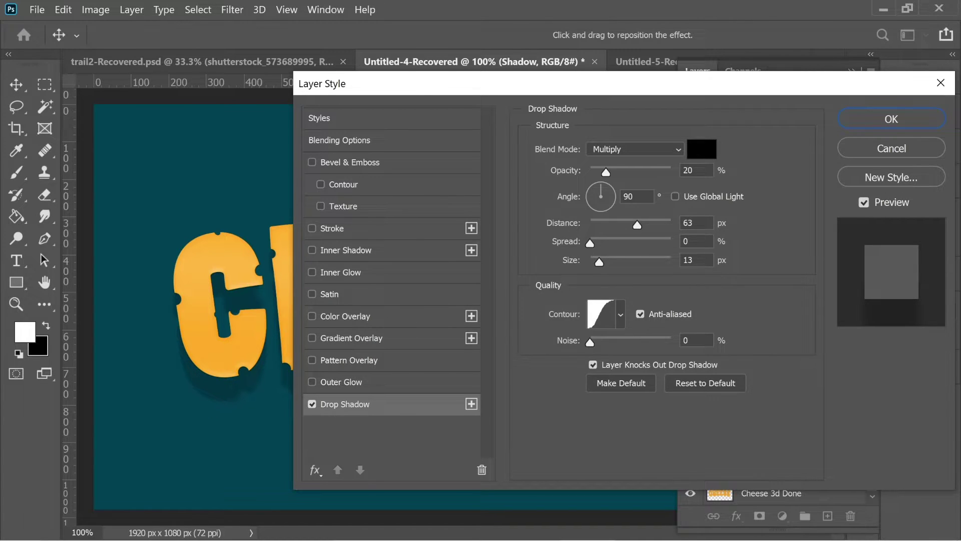
- Confirm the Shadow drop shadow contour, apply it, and make the Cheese layer visible
{"action": "left_click", "coordinate": [608, 317]}
{"action": "left_click", "coordinate": [656, 109]}
{"action": "left_click", "coordinate": [843, 122]}
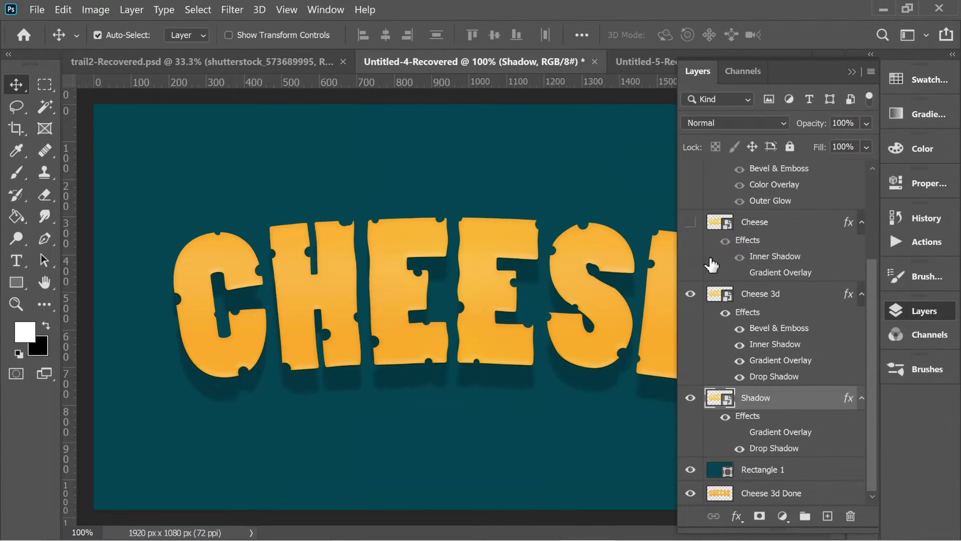
{"action": "left_click", "coordinate": [692, 223]}
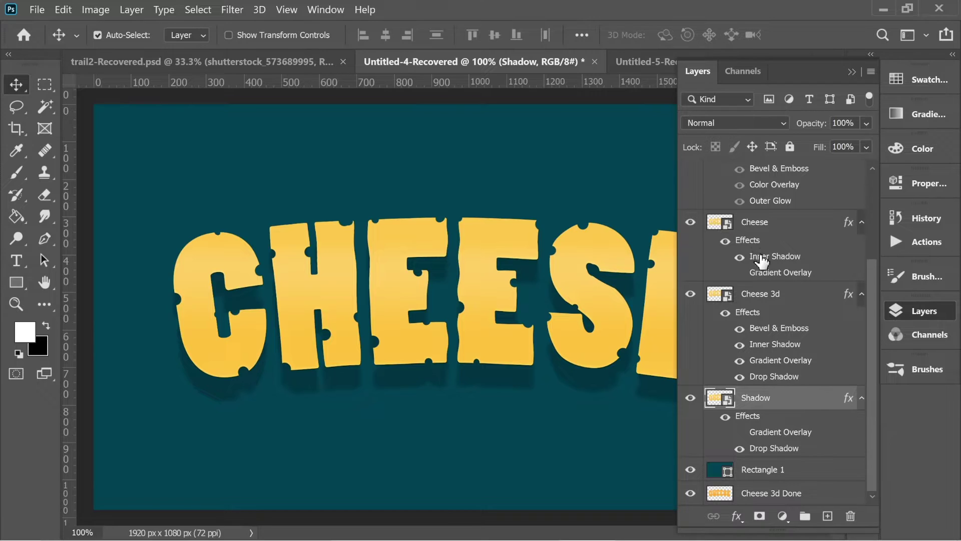
{"action": "scroll", "coordinate": [870, 349], "scroll_direction": "up", "scroll_amount": 2}
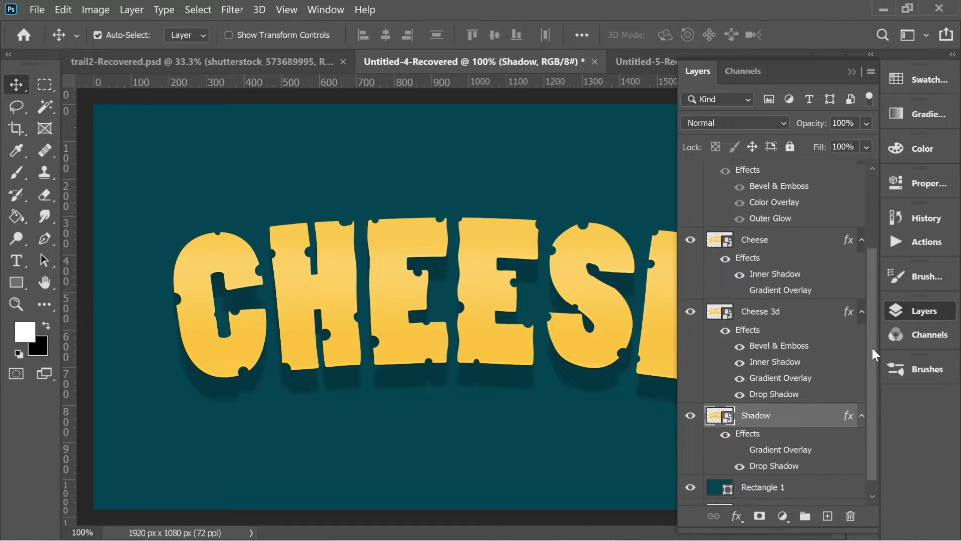
- Duplicate Cheese 3d with Ctrl+J into copies up to copy 7, nudging each copy lower
{"action": "left_click", "coordinate": [736, 315]}
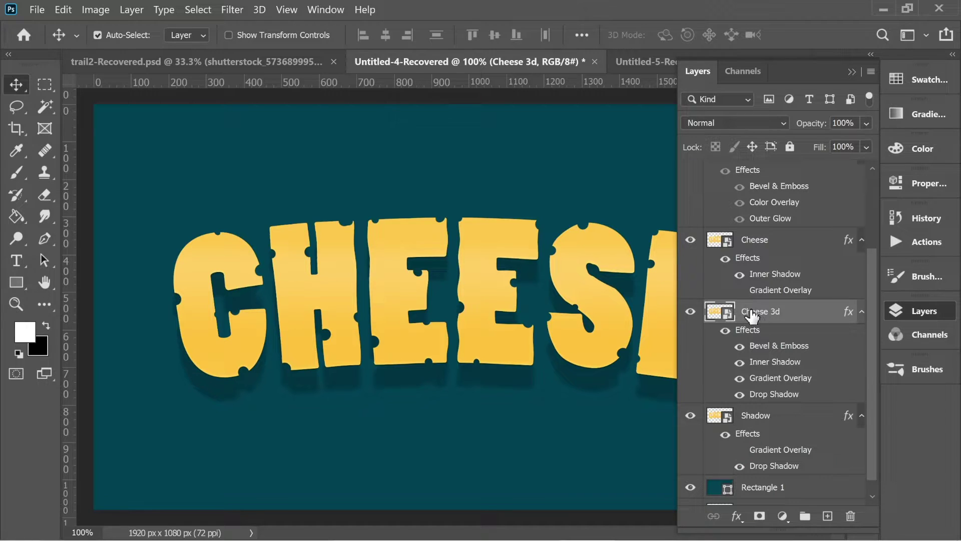
{"action": "key", "text": "ctrl+j"}
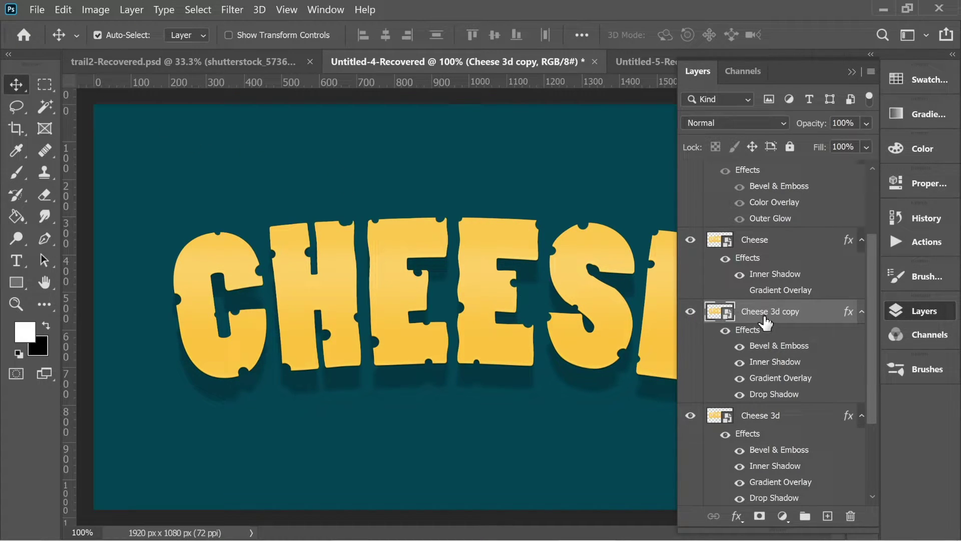
{"action": "key", "text": "ctrl+j"}
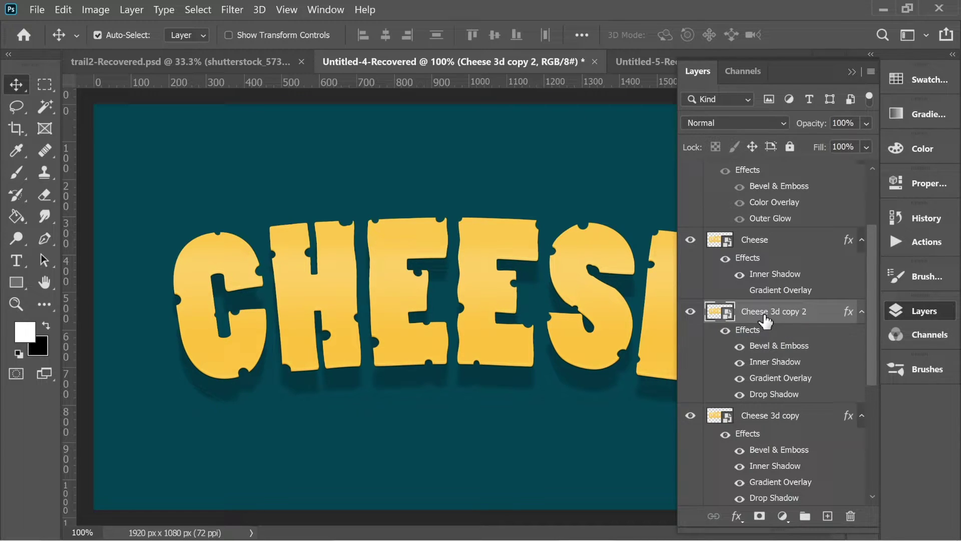
{"action": "key", "text": "ctrl"}
{"action": "key", "text": "ctrl+j"}
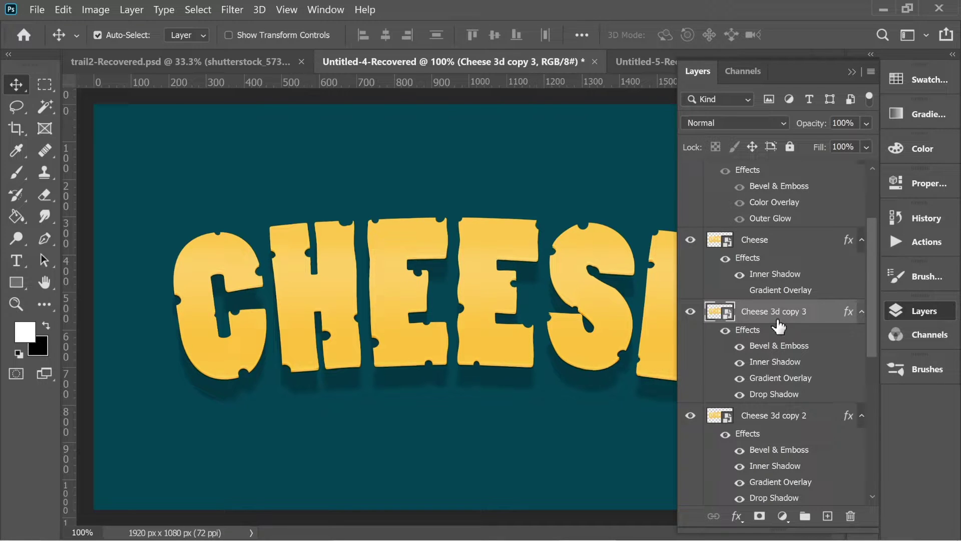
{"action": "key", "text": "ctrl+j"}
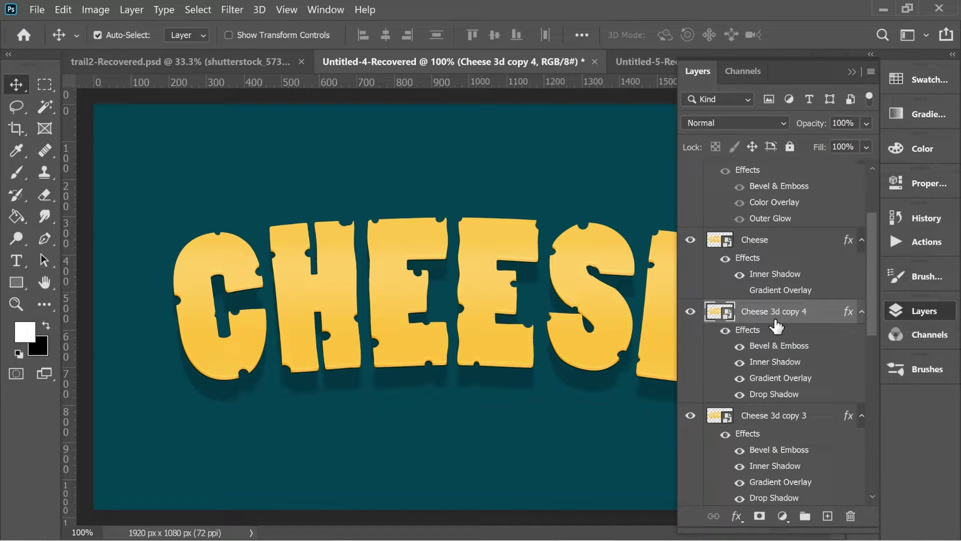
{"action": "key", "text": "Down"}
{"action": "key", "text": "ctrl+j"}
{"action": "key", "text": "Down"}
{"action": "key", "text": "ctrl+j"}
{"action": "key", "text": "Down"}
{"action": "key", "text": "Down"}
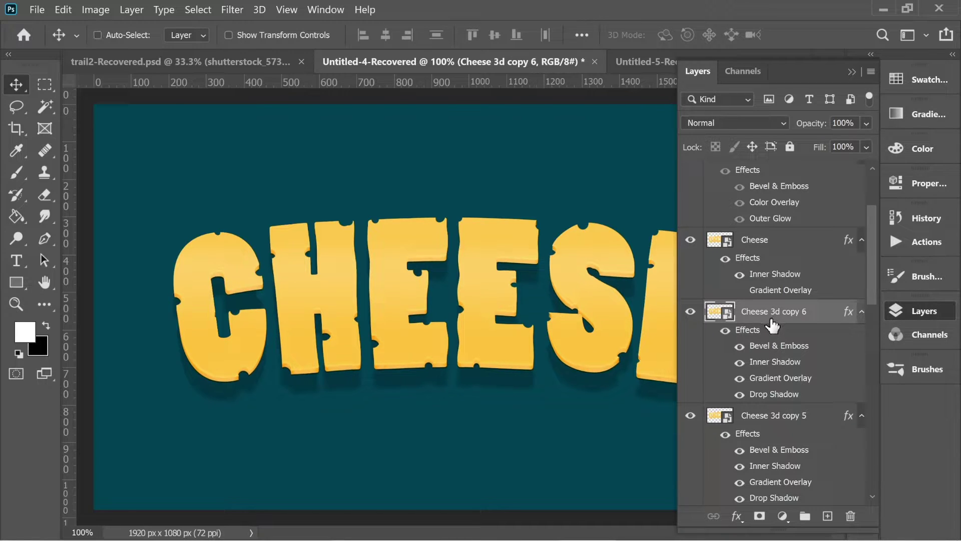
{"action": "key", "text": "ctrl+j"}
{"action": "key", "text": "Down"}
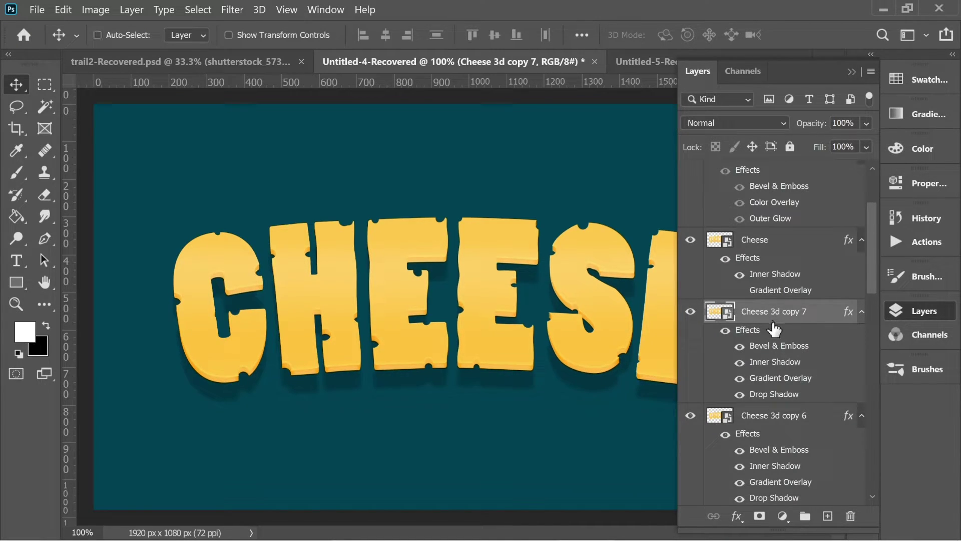
- Keep duplicating and shifting the copies lower through Cheese 3d copy 19
{"action": "key", "text": "ctrl+j"}
{"action": "key", "text": "Up"}
{"action": "key", "text": "ctrl+j"}
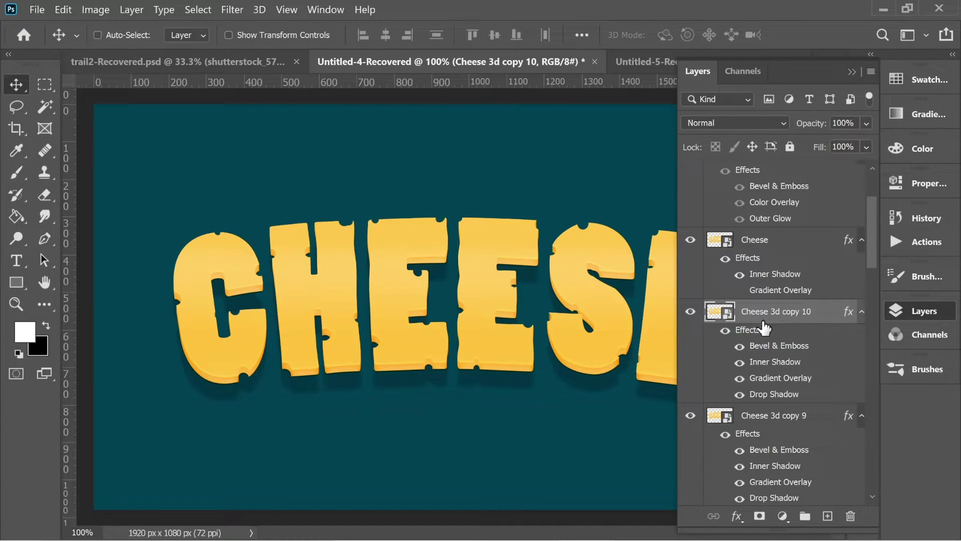
{"action": "key", "text": "Up"}
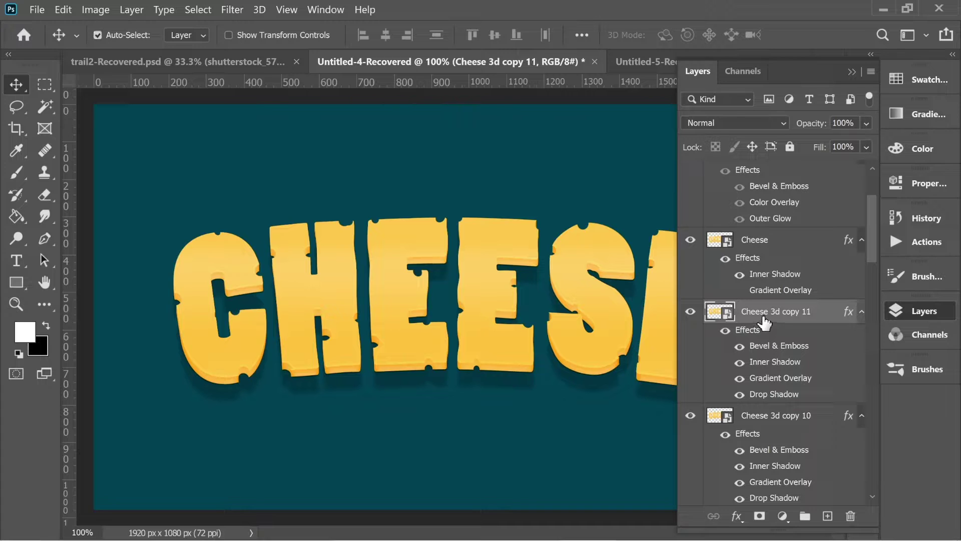
{"action": "key", "text": "Up"}
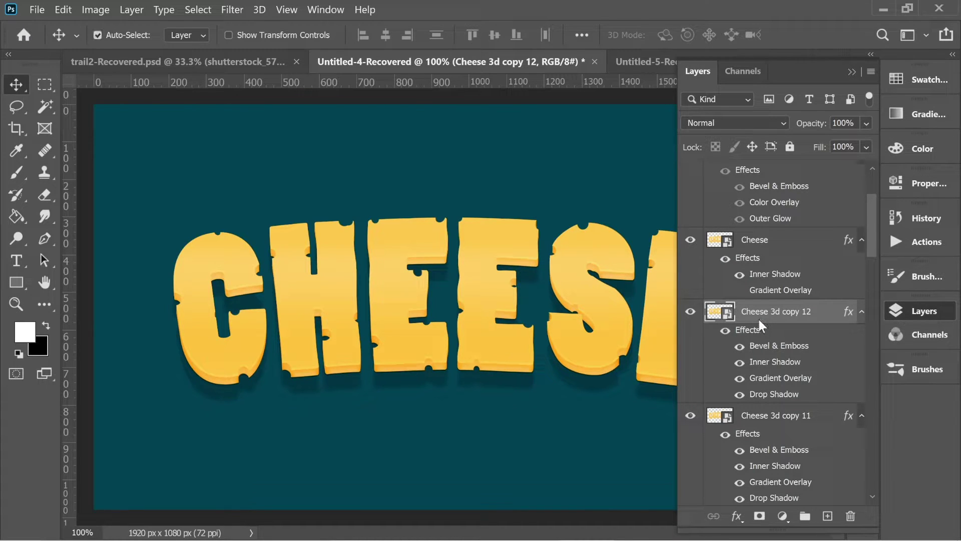
{"action": "key", "text": "Up"}
{"action": "key", "text": "ctrl+j"}
{"action": "key", "text": "Up"}
{"action": "key", "text": "ctrl+j"}
{"action": "key", "text": "Up"}
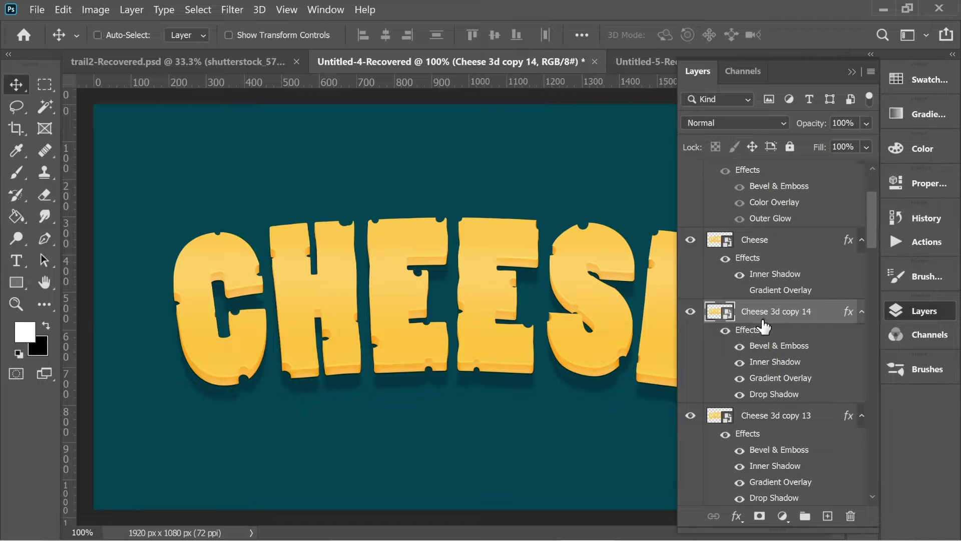
{"action": "key", "text": "Up"}
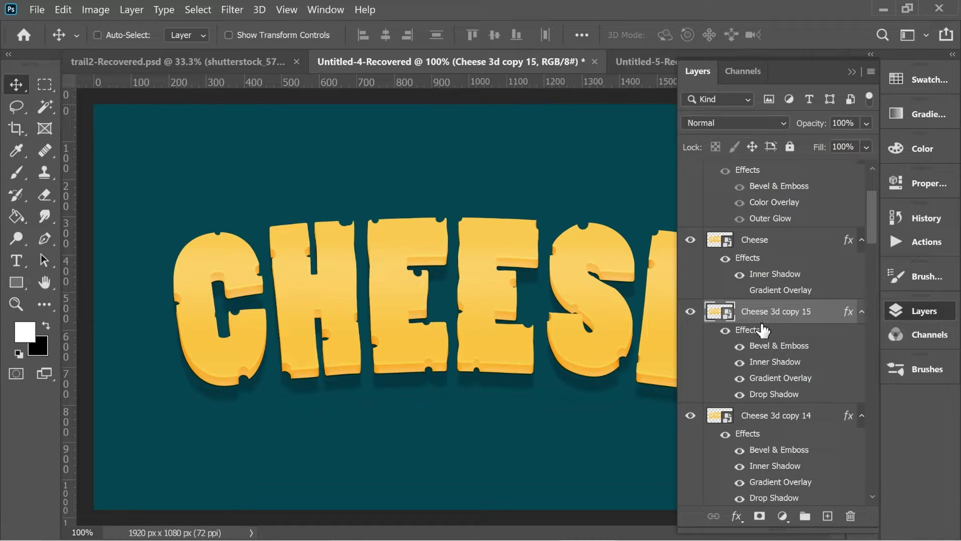
{"action": "key", "text": "Up"}
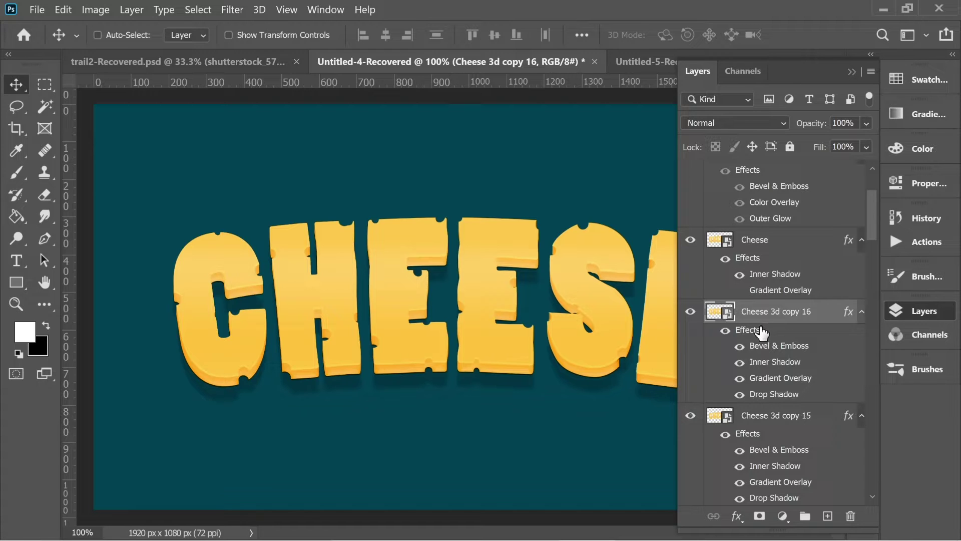
{"action": "key", "text": "Up"}
{"action": "key", "text": "Up"}
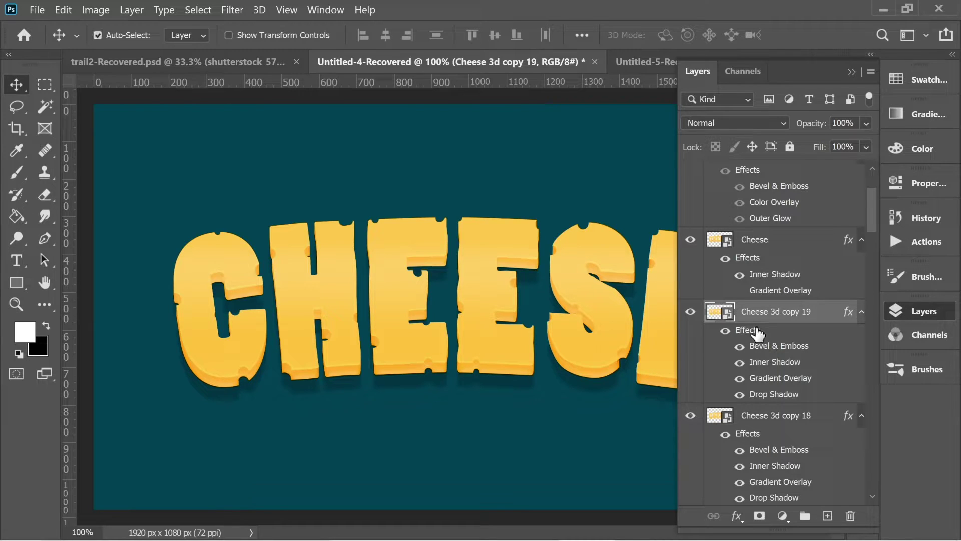
{"action": "key", "text": "Up"}
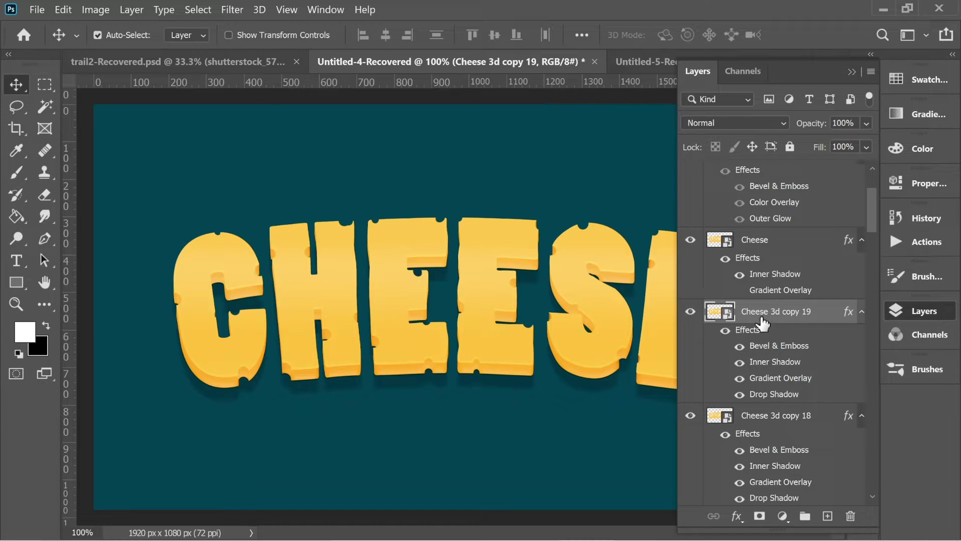
{"action": "scroll", "coordinate": [809, 325], "scroll_direction": "down", "scroll_amount": 3}
{"action": "scroll", "coordinate": [809, 324], "scroll_direction": "down", "scroll_amount": 20}
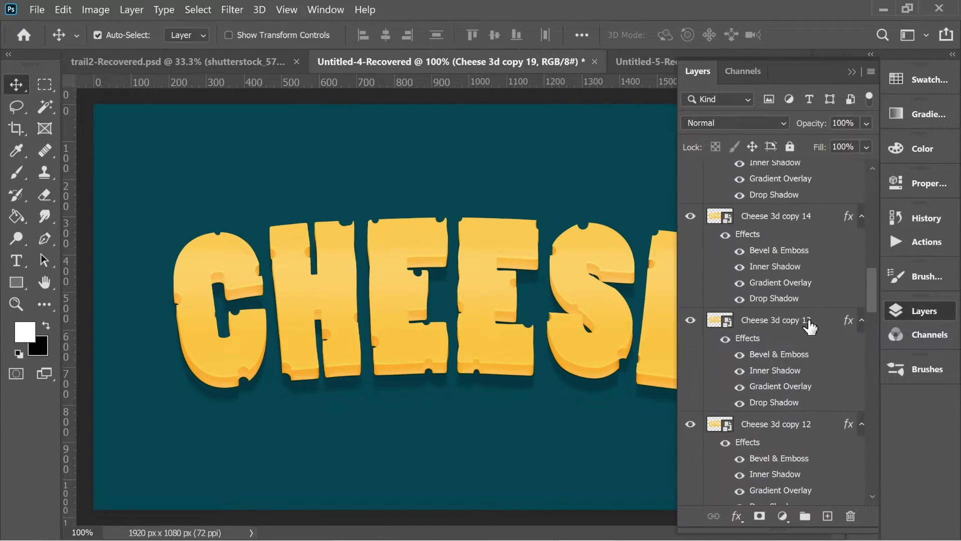
{"action": "scroll", "coordinate": [812, 336], "scroll_direction": "down", "scroll_amount": 4}
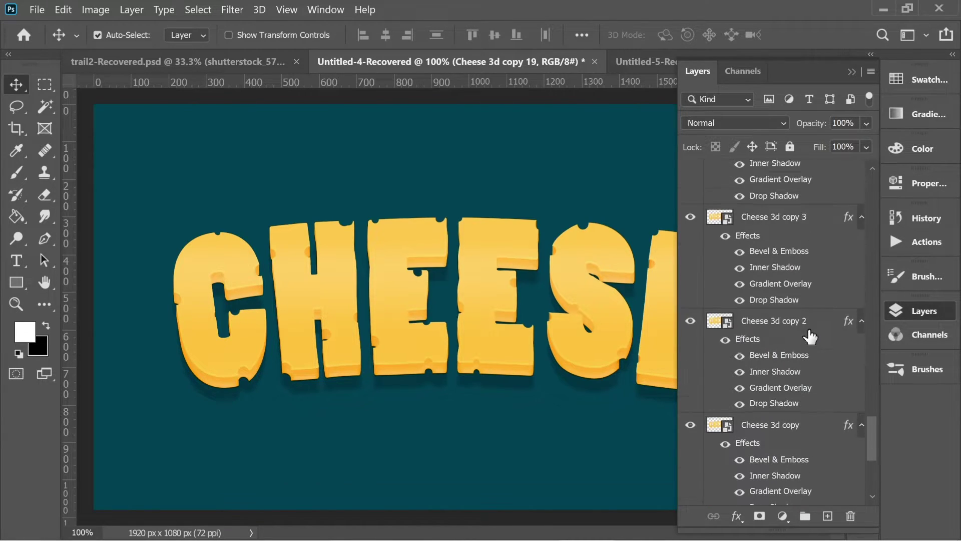
{"action": "scroll", "coordinate": [851, 366], "scroll_direction": "down", "scroll_amount": 2}
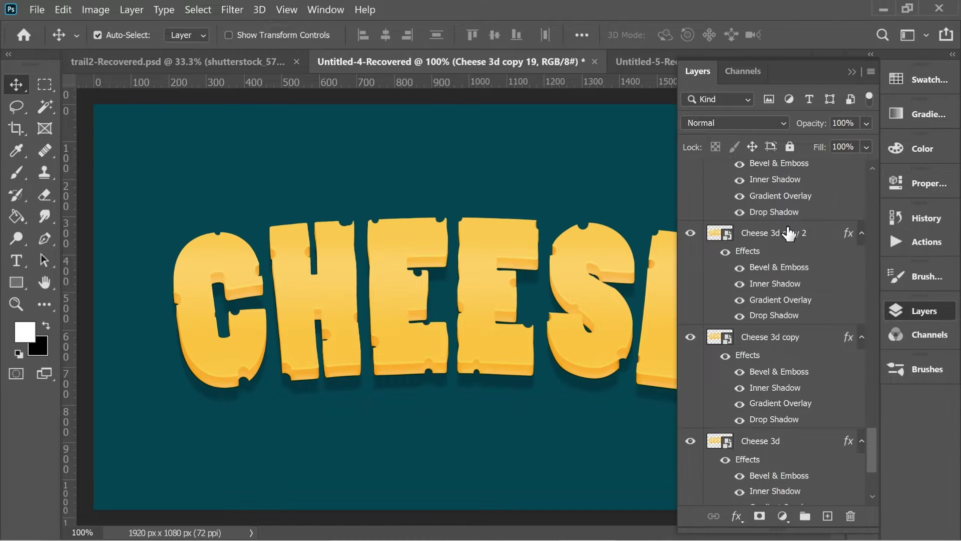
- Select the range of Cheese 3d copies and merge them into one layer
{"action": "left_click", "coordinate": [795, 238], "text": "shift"}
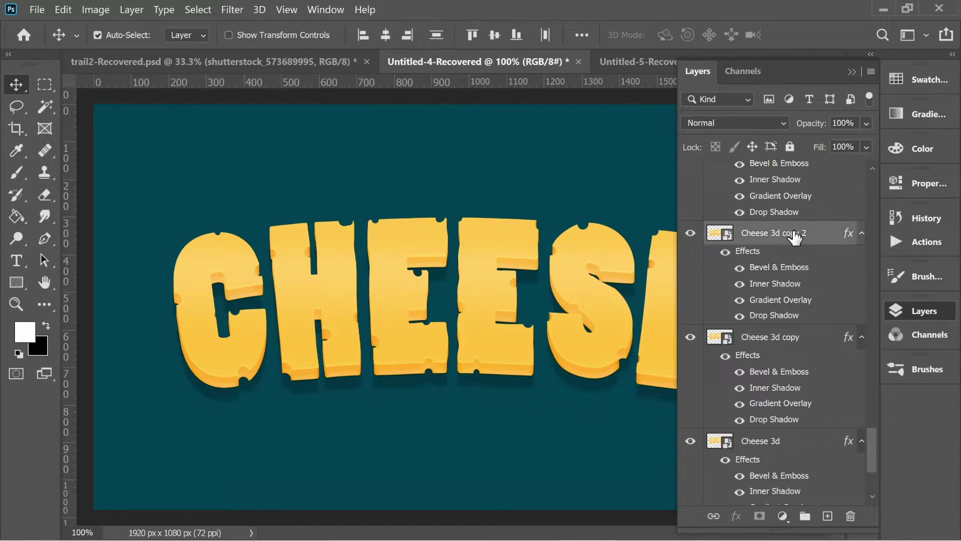
{"action": "scroll", "coordinate": [816, 245], "scroll_direction": "up", "scroll_amount": 3}
{"action": "scroll", "coordinate": [819, 264], "scroll_direction": "down", "scroll_amount": 4}
{"action": "scroll", "coordinate": [817, 265], "scroll_direction": "up", "scroll_amount": 4}
{"action": "right_click", "coordinate": [784, 246]}
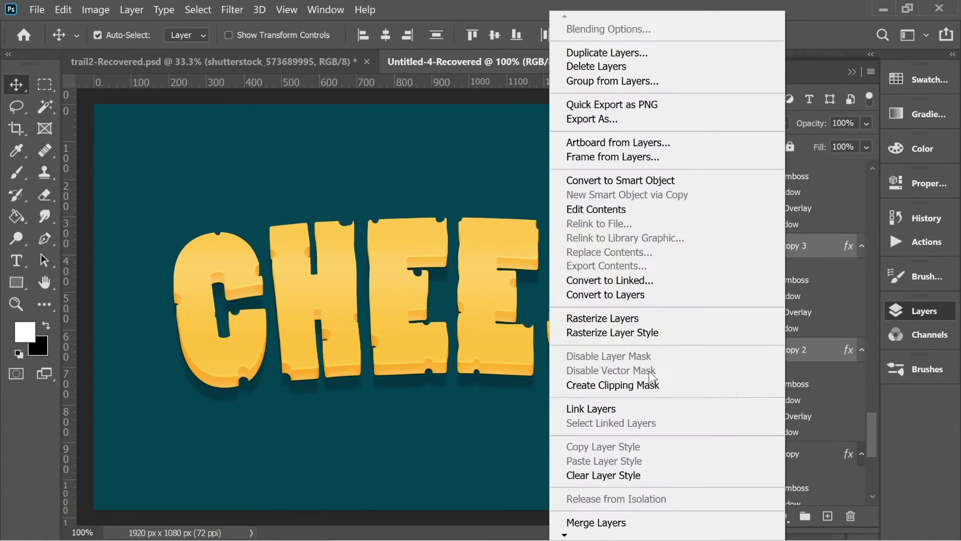
{"action": "left_click", "coordinate": [610, 522]}
{"action": "scroll", "coordinate": [801, 316], "scroll_direction": "up", "scroll_amount": 3}
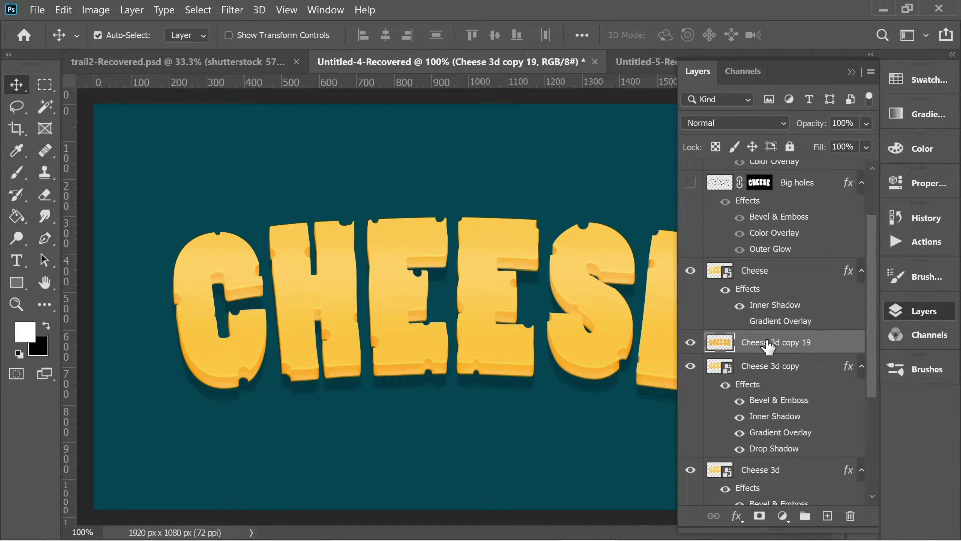
- Delete the Cheese 3d copy 19 layer and move Cheese 3d Done above Cheese 3d
{"action": "key", "text": "Delete"}
{"action": "scroll", "coordinate": [778, 360], "scroll_direction": "down", "scroll_amount": 3}
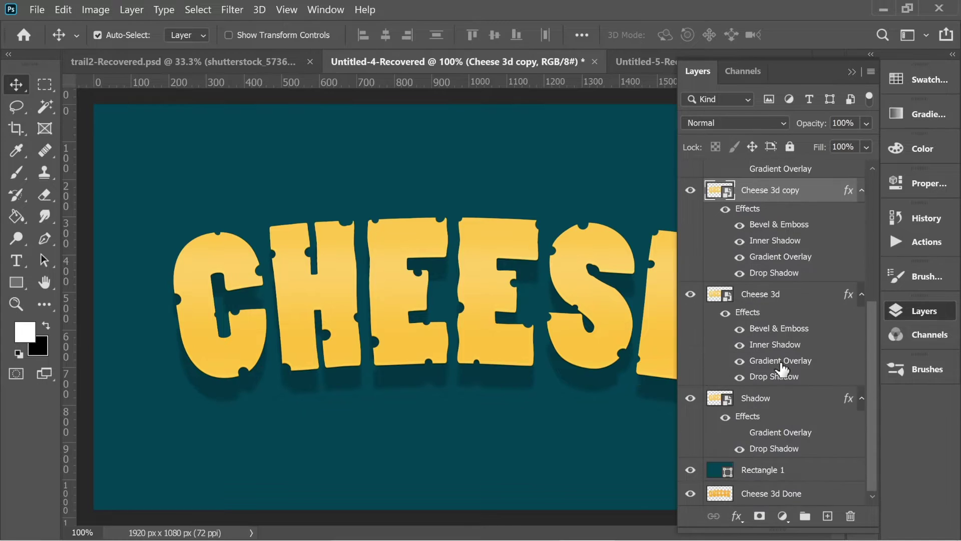
{"action": "left_click", "coordinate": [760, 496]}
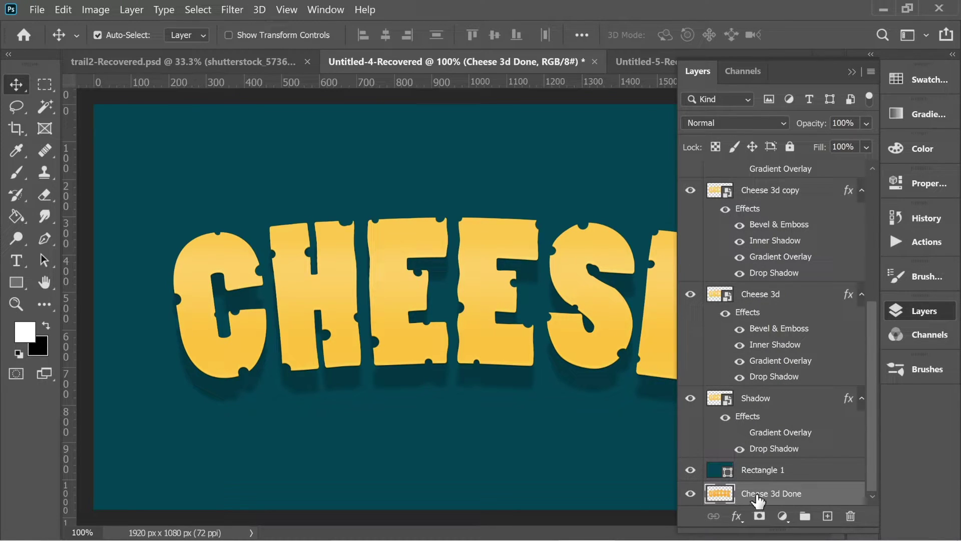
{"action": "left_click_drag", "start_coordinate": [787, 500], "coordinate": [779, 200]}
{"action": "scroll", "coordinate": [751, 311], "scroll_direction": "up", "scroll_amount": 2}
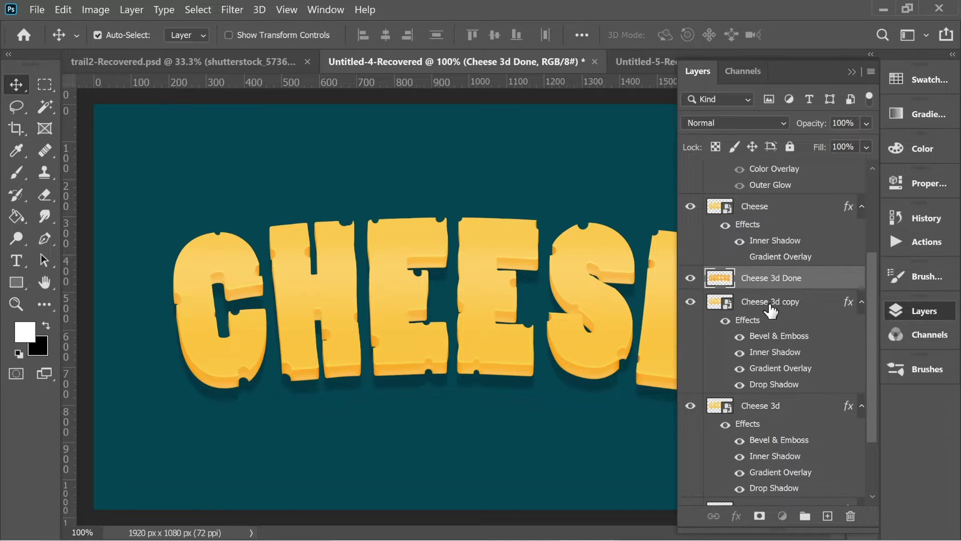
- Delete the leftover Cheese 3d copy and Cheese 3d layers, then click through Cheese, Cheese 3d Done and Shadow
{"action": "left_click", "coordinate": [779, 304]}
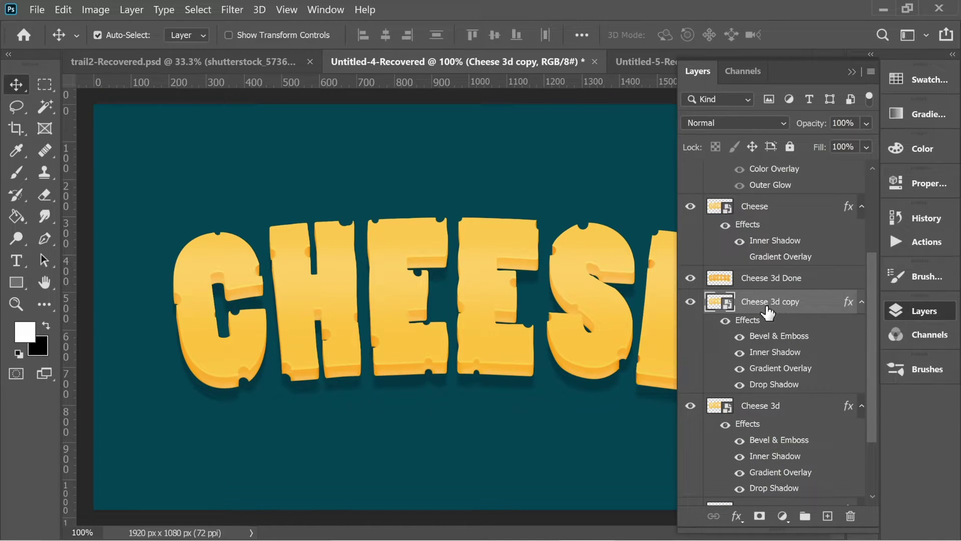
{"action": "key", "text": "Delete"}
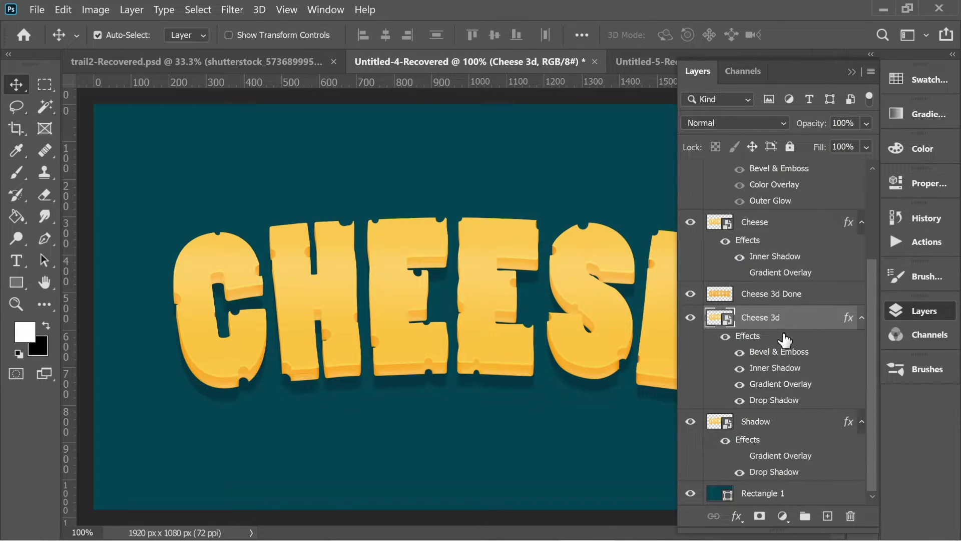
{"action": "key", "text": "Delete"}
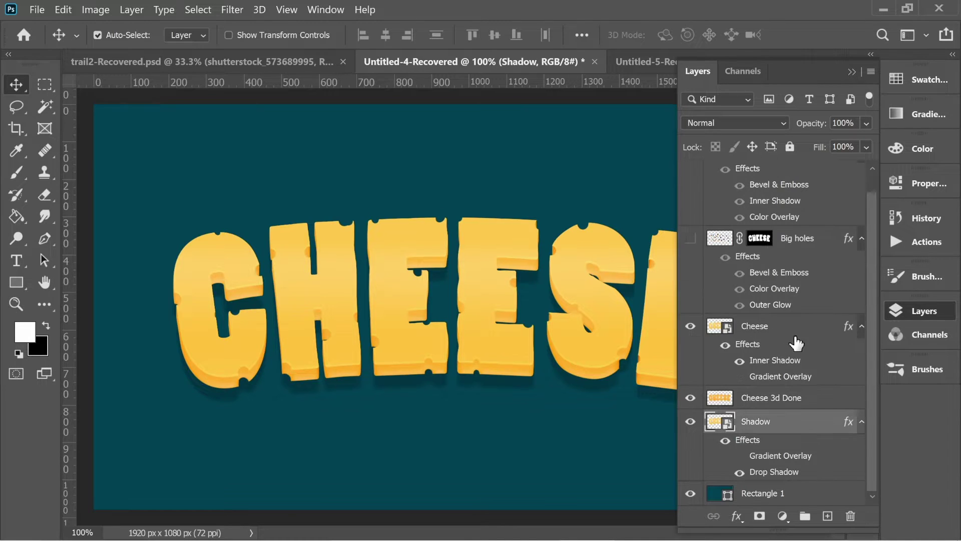
{"action": "left_click", "coordinate": [736, 328]}
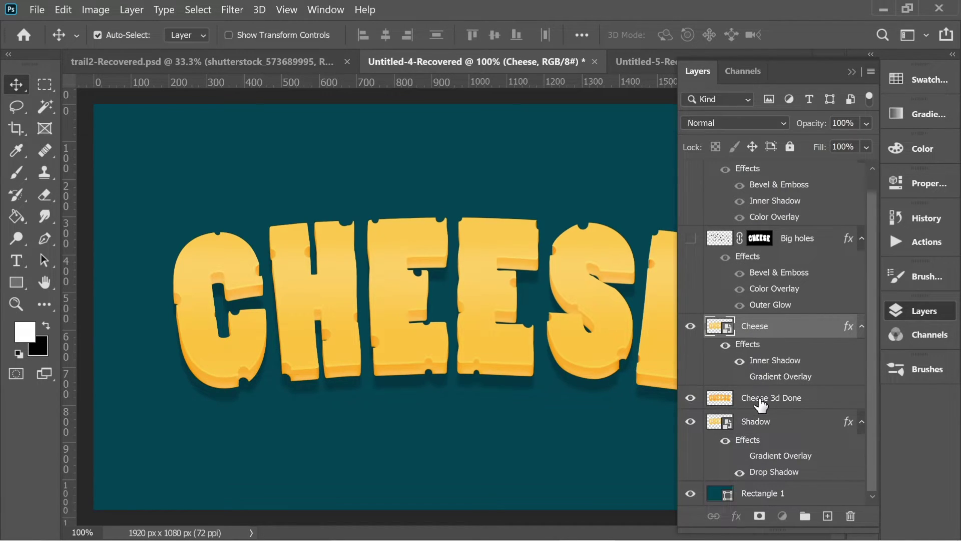
{"action": "left_click", "coordinate": [763, 402]}
{"action": "left_click", "coordinate": [792, 427]}
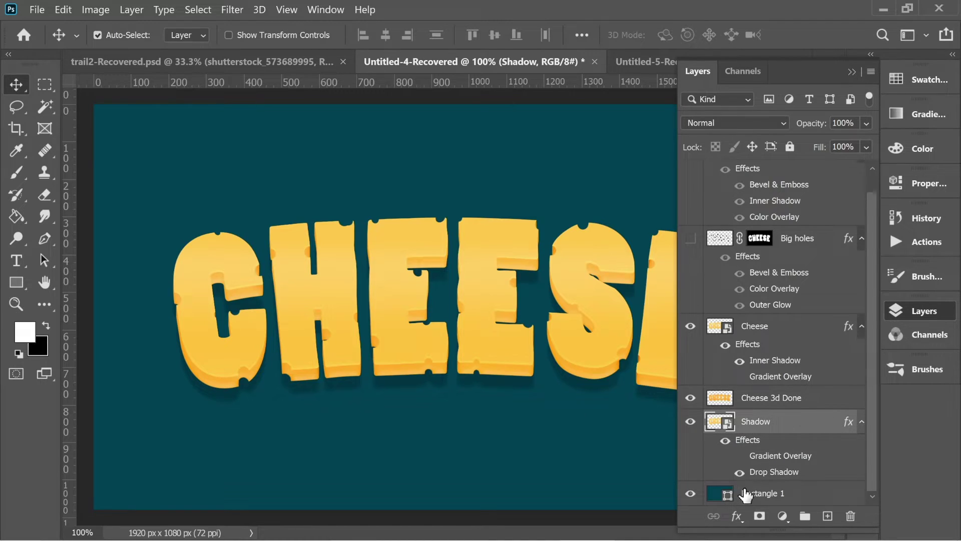
- Add a new layer named 'Big Holes' above the Cheese layer
{"action": "scroll", "coordinate": [816, 430], "scroll_direction": "up", "scroll_amount": 1}
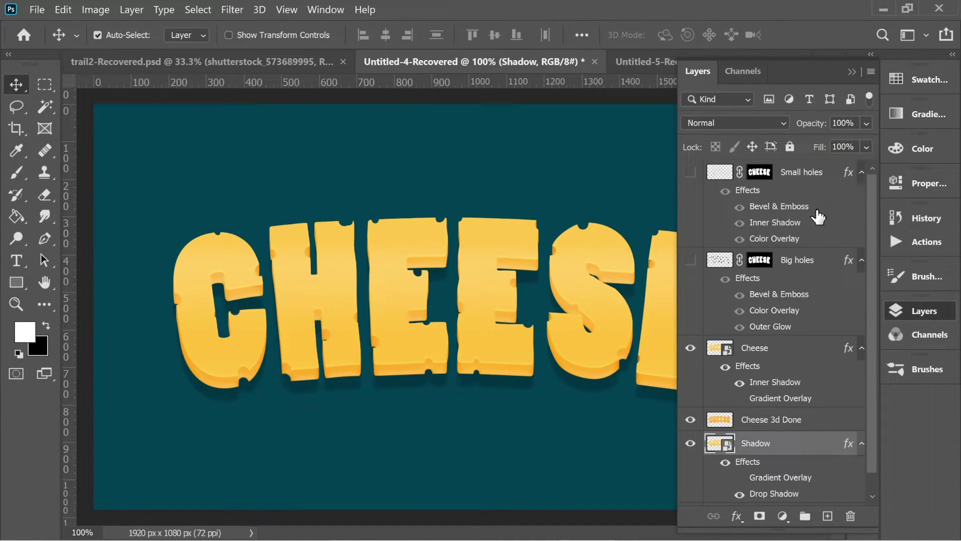
{"action": "left_click", "coordinate": [801, 345]}
{"action": "left_click", "coordinate": [826, 514]}
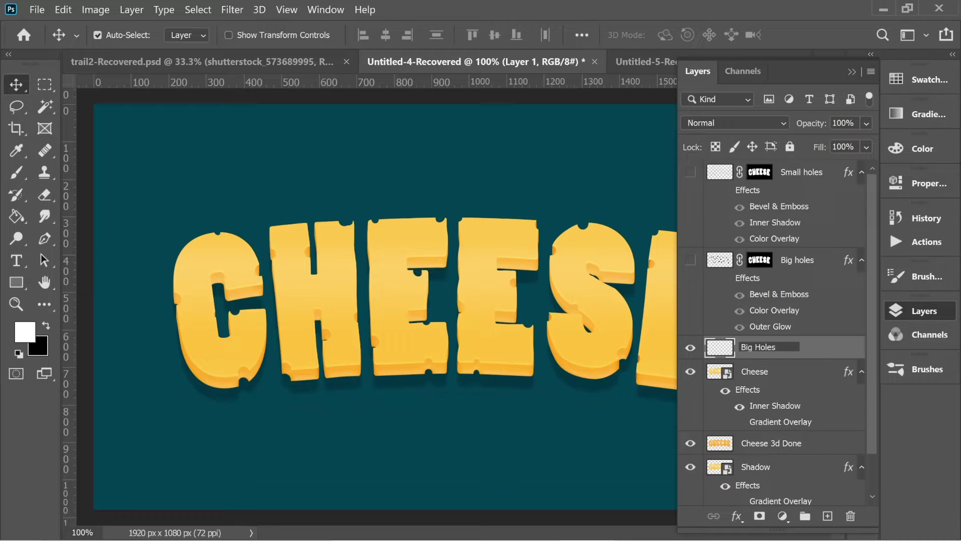
{"action": "type", "text": "Big Holes"}
{"action": "key", "text": "Return"}
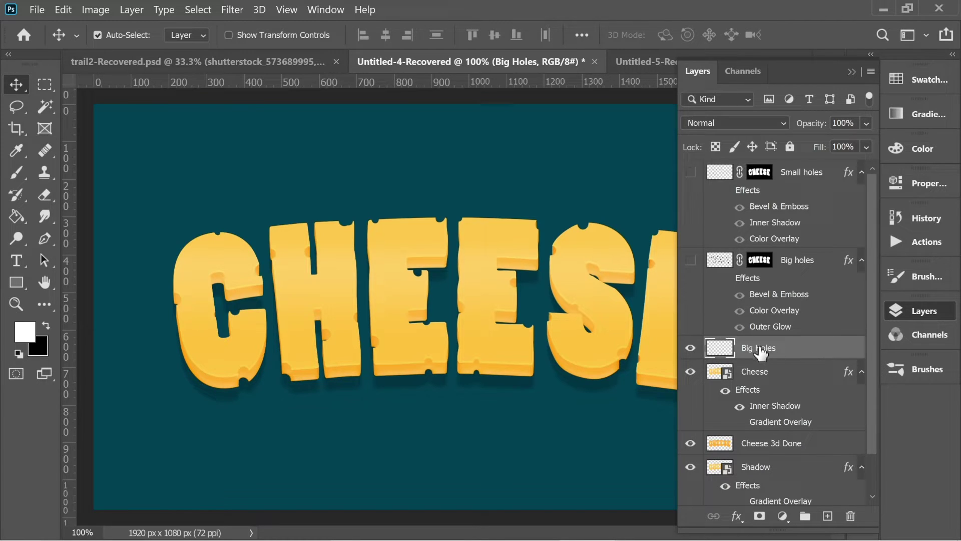
- Load the CHEESE letter outline and add a Reveal Selection layer mask to Big Holes
{"action": "left_click_drag", "start_coordinate": [747, 360], "coordinate": [718, 447]}
{"action": "left_click", "coordinate": [718, 446], "text": "ctrl"}
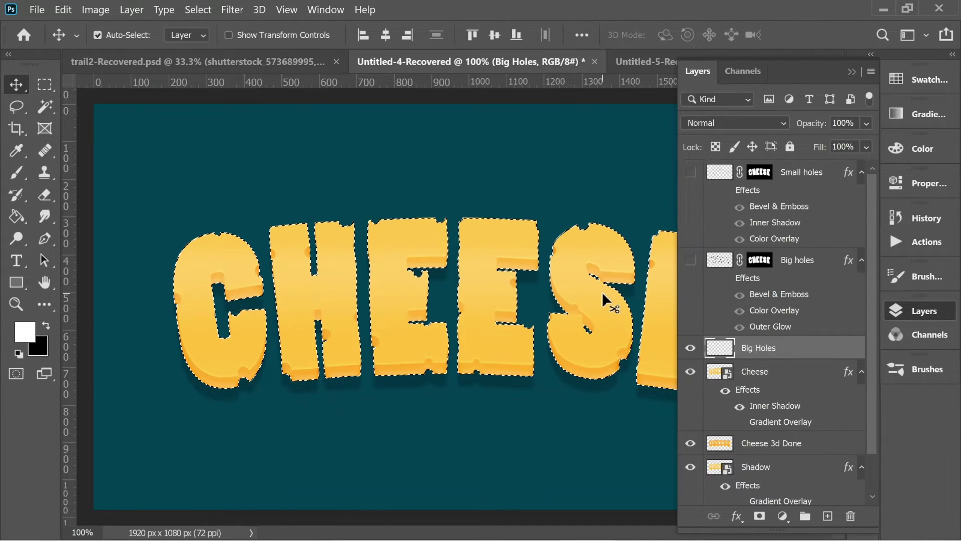
{"action": "left_click", "coordinate": [131, 10]}
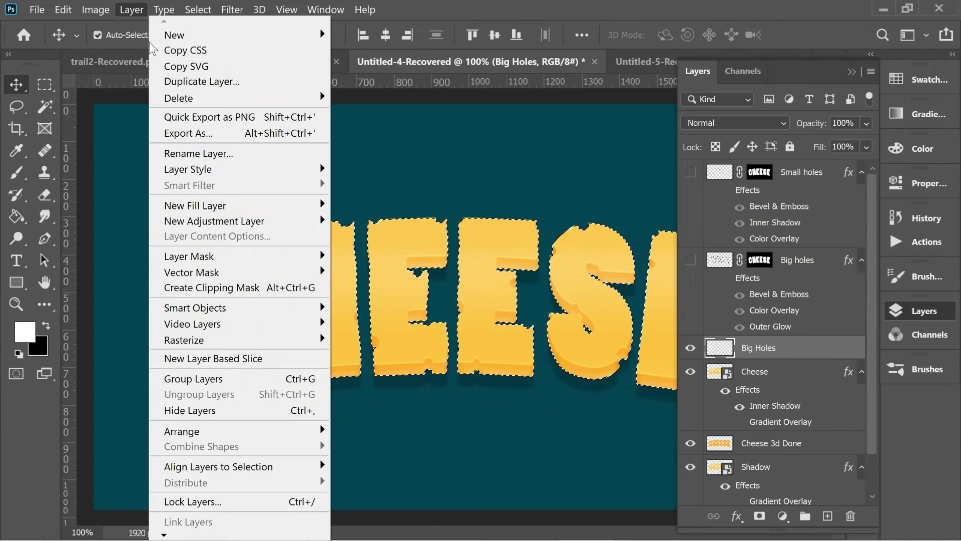
{"action": "mouse_move", "coordinate": [195, 257]}
{"action": "left_click", "coordinate": [385, 288]}
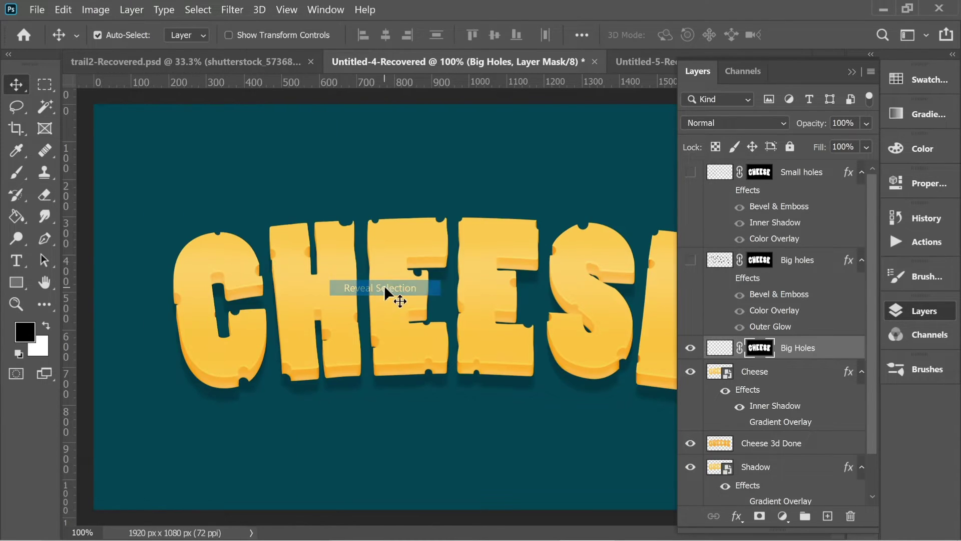
{"action": "left_click", "coordinate": [727, 350]}
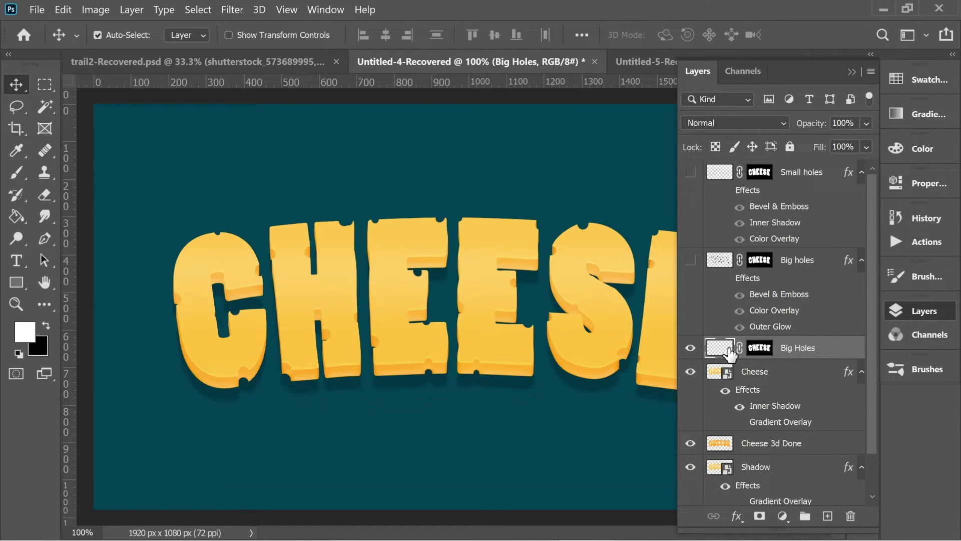
- Select the Cheese-holes brush at size 130 with black as the foreground colour
{"action": "left_click", "coordinate": [321, 9]}
{"action": "left_click", "coordinate": [410, 155]}
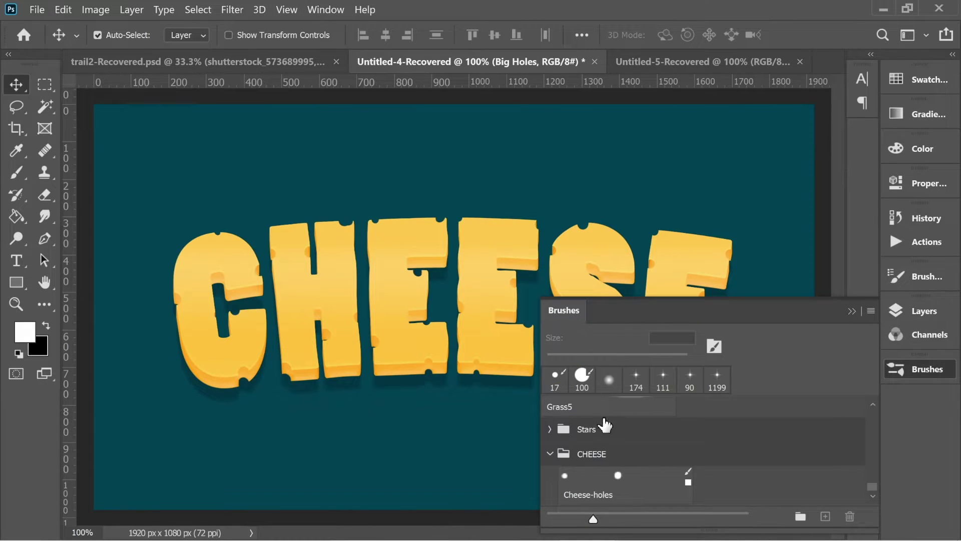
{"action": "left_click", "coordinate": [605, 482]}
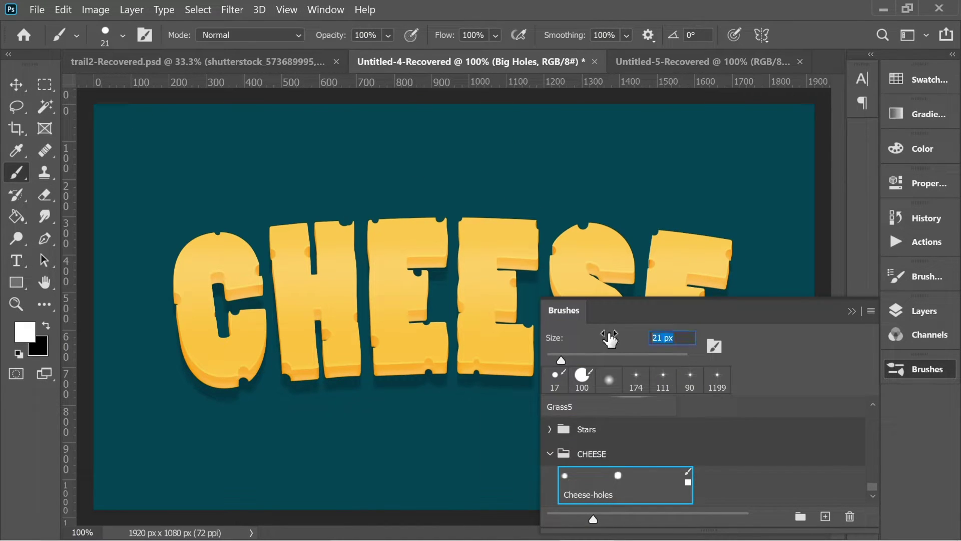
{"action": "type", "text": "1"}
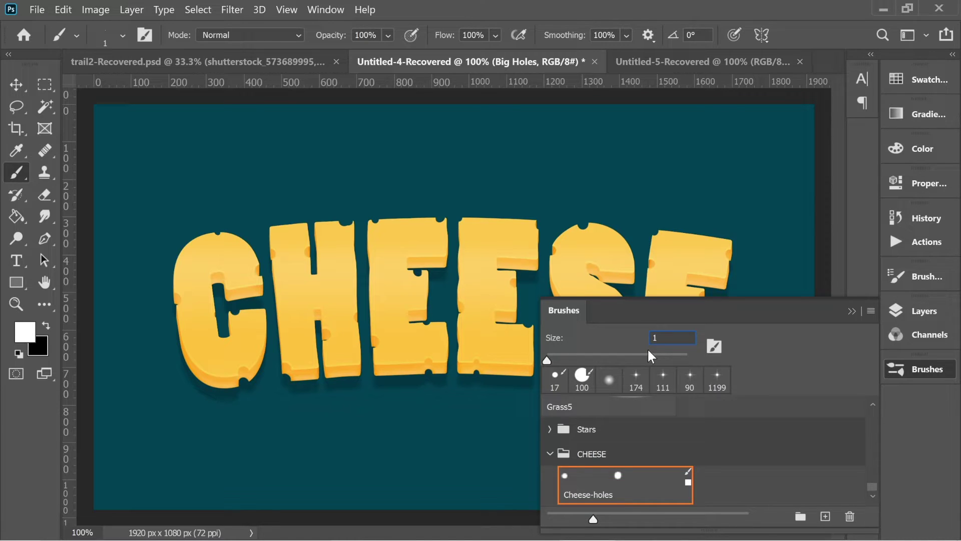
{"action": "type", "text": "30"}
{"action": "left_click", "coordinate": [851, 311]}
{"action": "left_click", "coordinate": [45, 327]}
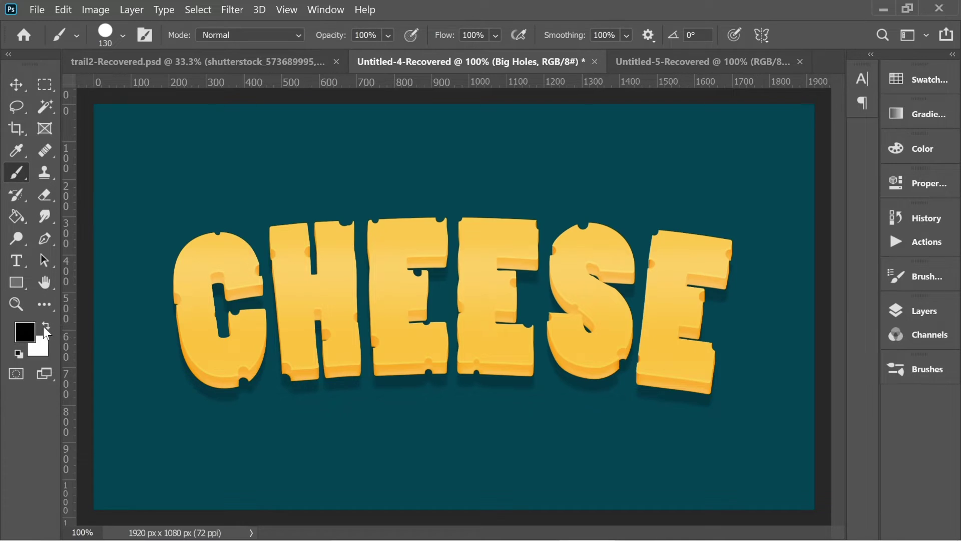
- Paint big black holes across the C, H and first E letters
{"action": "left_click", "coordinate": [199, 269]}
{"action": "left_click", "coordinate": [199, 323]}
{"action": "left_click", "coordinate": [201, 354]}
{"action": "left_click", "coordinate": [250, 344]}
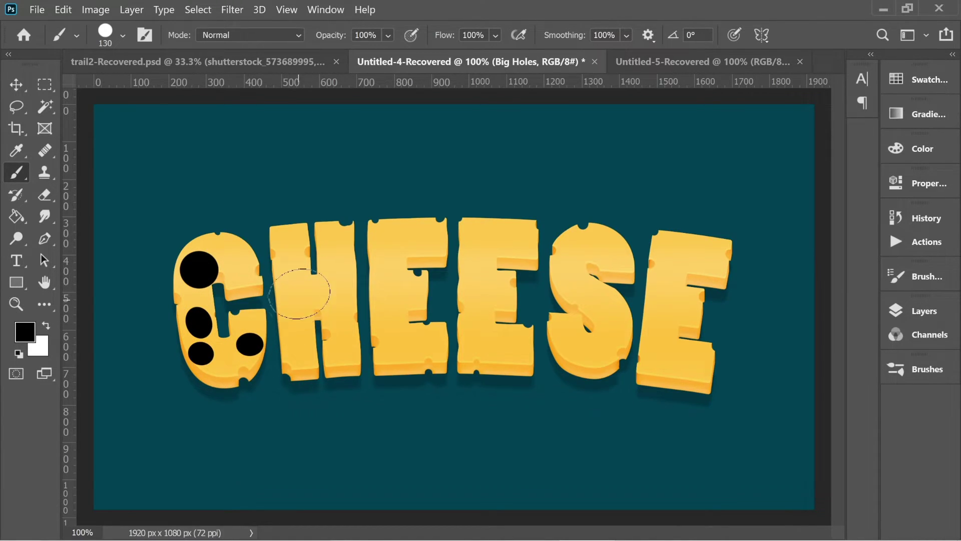
{"action": "left_click", "coordinate": [296, 284]}
{"action": "left_click", "coordinate": [358, 282]}
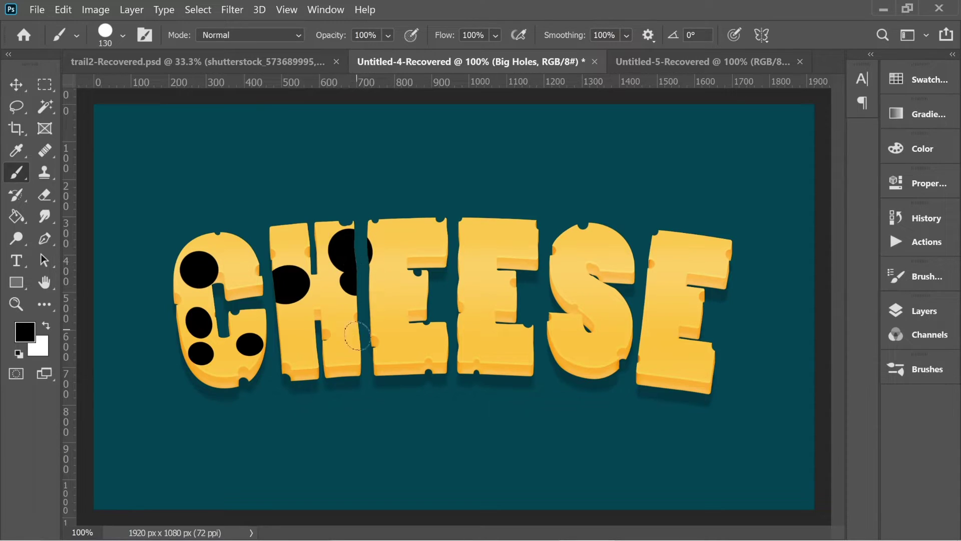
{"action": "left_click", "coordinate": [346, 362]}
{"action": "left_click", "coordinate": [395, 358]}
{"action": "left_click", "coordinate": [391, 270]}
{"action": "key", "text": "ctrl+z"}
{"action": "left_click", "coordinate": [383, 282]}
{"action": "left_click", "coordinate": [404, 216]}
- Paint big black holes across the second E, the S and the final E
{"action": "left_click", "coordinate": [513, 213]}
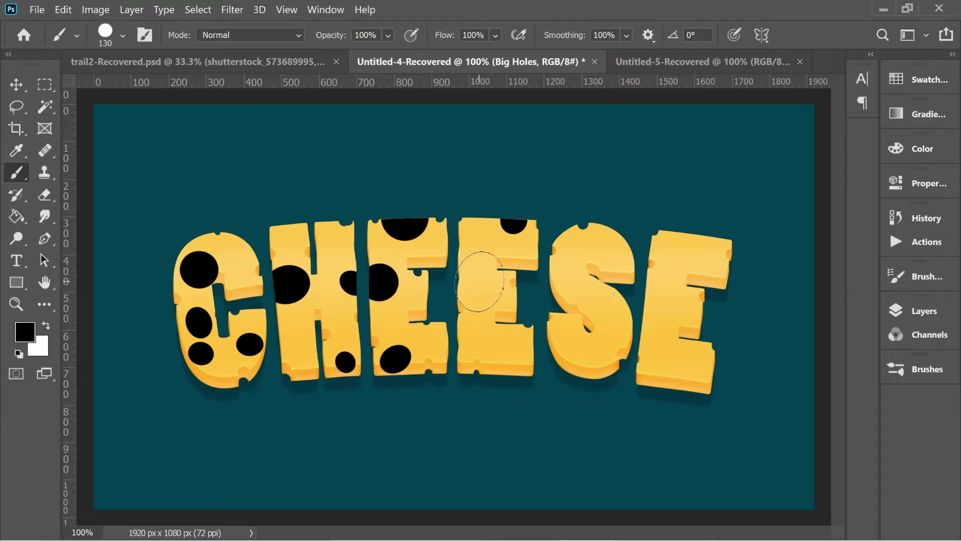
{"action": "left_click", "coordinate": [475, 284]}
{"action": "left_click", "coordinate": [519, 352]}
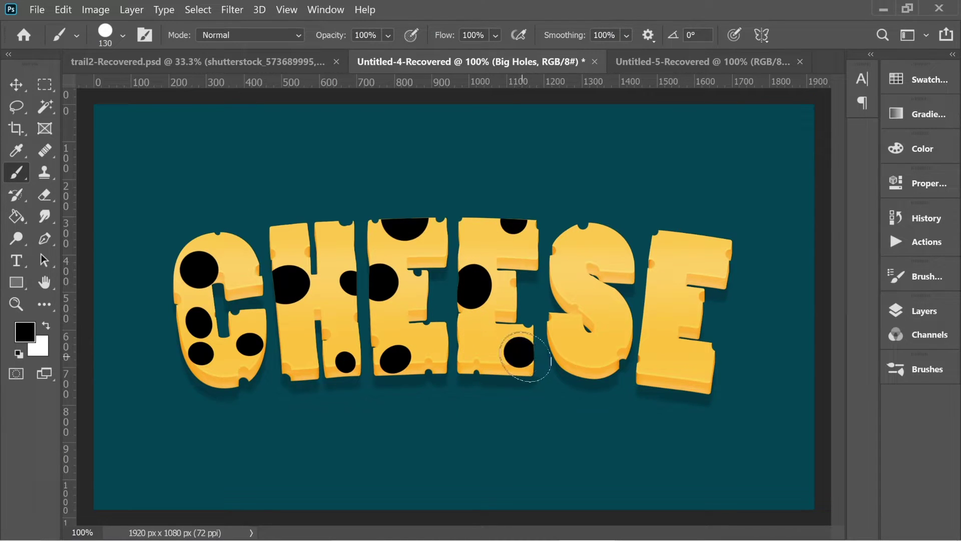
{"action": "left_click", "coordinate": [582, 357]}
{"action": "left_click", "coordinate": [565, 274]}
{"action": "left_click", "coordinate": [622, 234]}
{"action": "left_click", "coordinate": [619, 272]}
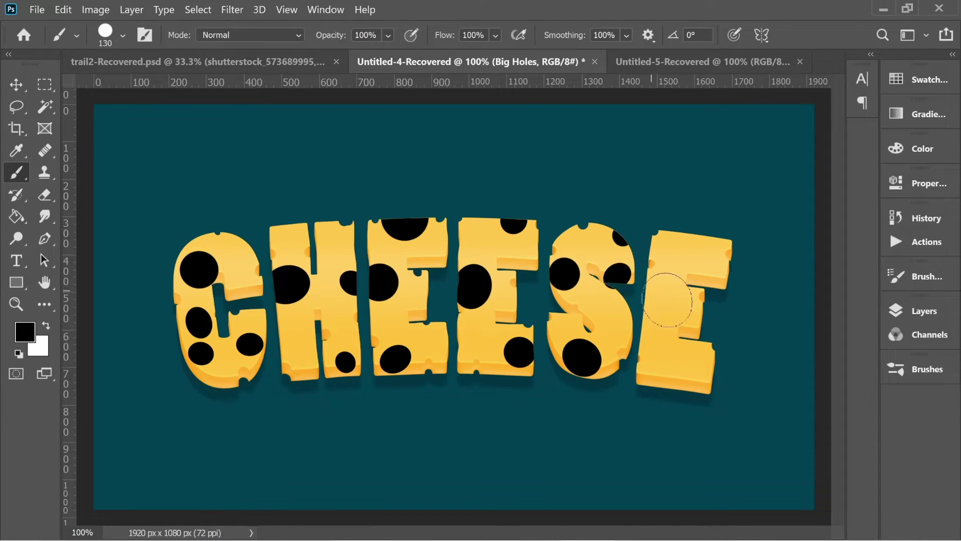
{"action": "key", "text": "ctrl+z"}
{"action": "left_click", "coordinate": [664, 364]}
{"action": "left_click", "coordinate": [652, 295]}
{"action": "left_click", "coordinate": [701, 240]}
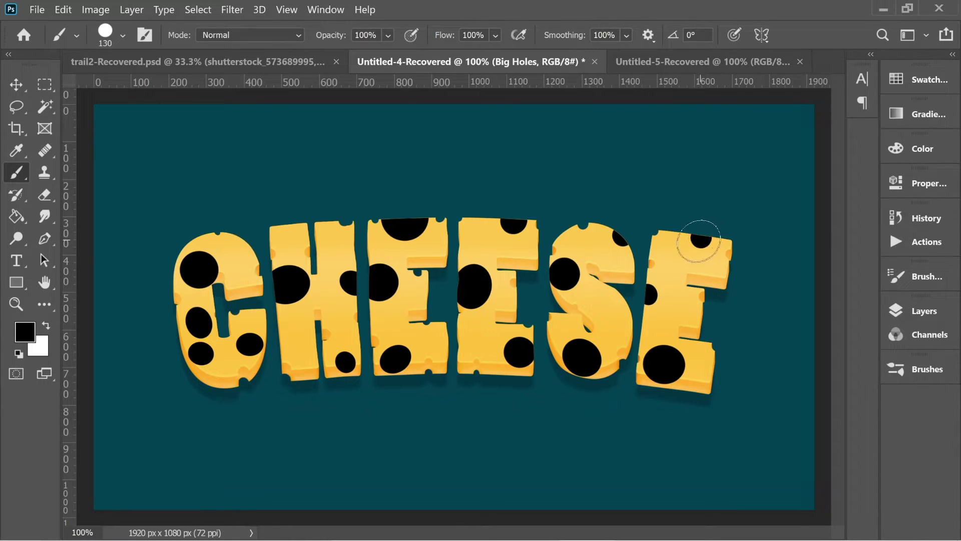
{"action": "left_click", "coordinate": [669, 229]}
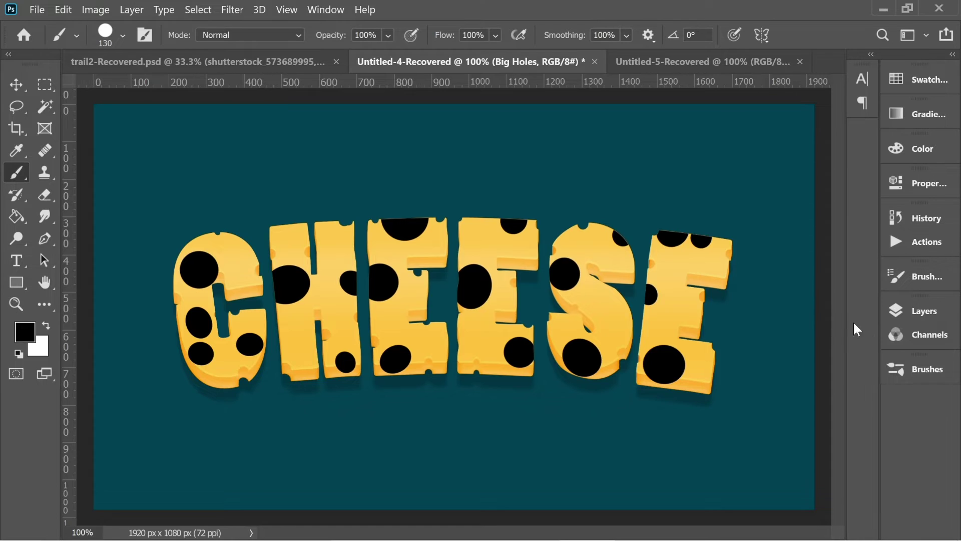
- Add a new layer named 'Small Holes' above Big Holes
{"action": "left_click", "coordinate": [922, 312]}
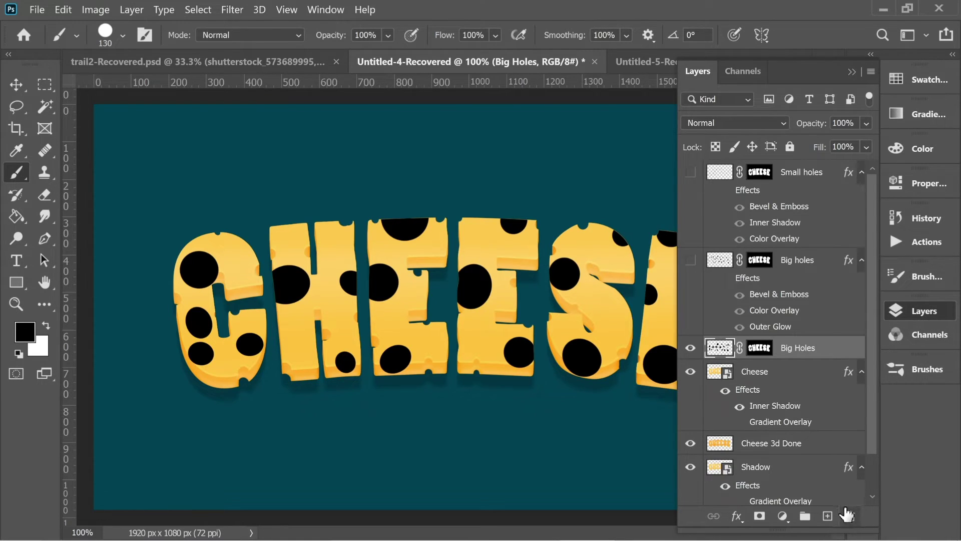
{"action": "left_click", "coordinate": [828, 516]}
{"action": "double_click", "coordinate": [766, 352]}
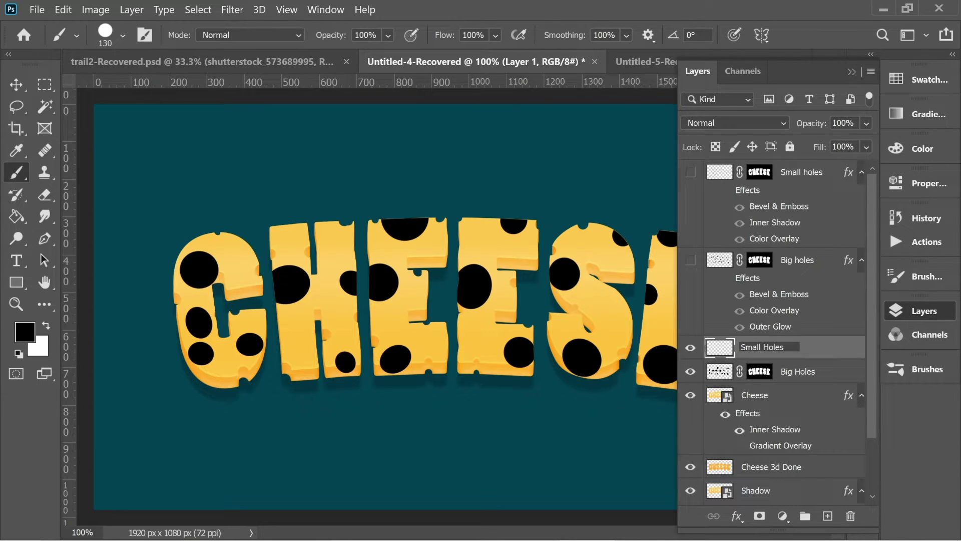
{"action": "type", "text": "Small Holes"}
{"action": "key", "text": "Return"}
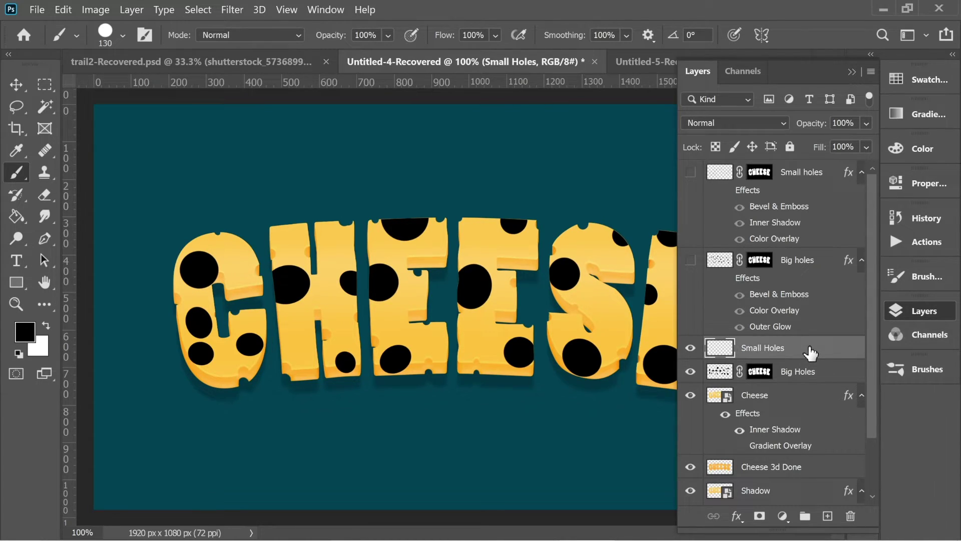
- Load the CHEESE letter outline as a selection and set the brush size to 14 px
{"action": "left_click", "coordinate": [721, 466], "text": "ctrl"}
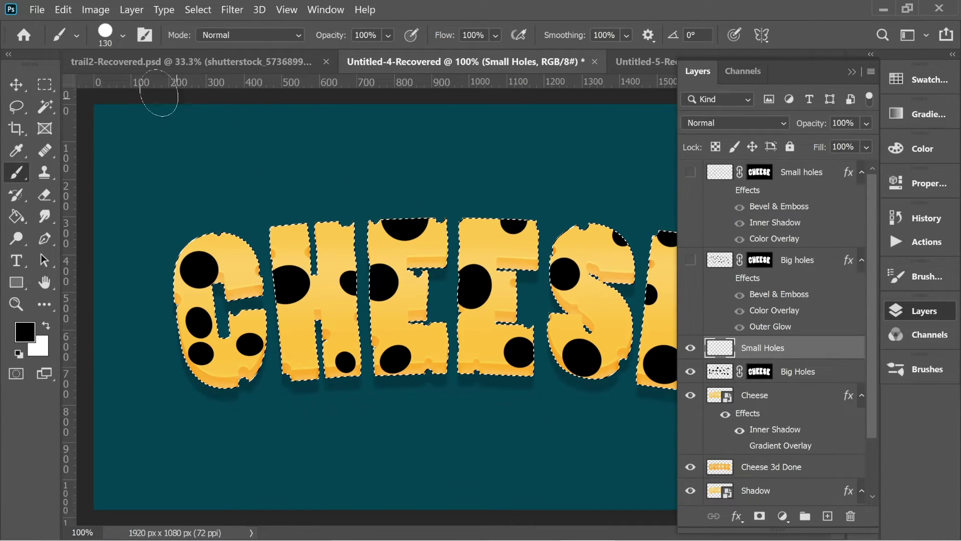
{"action": "left_click", "coordinate": [122, 35]}
{"action": "left_click", "coordinate": [164, 72]}
{"action": "type", "text": "2"}
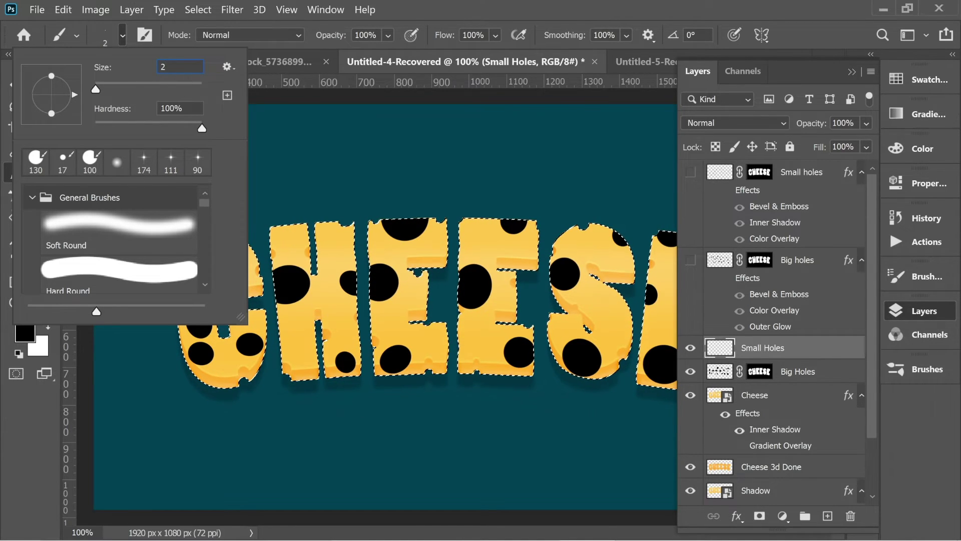
{"action": "type", "text": "14"}
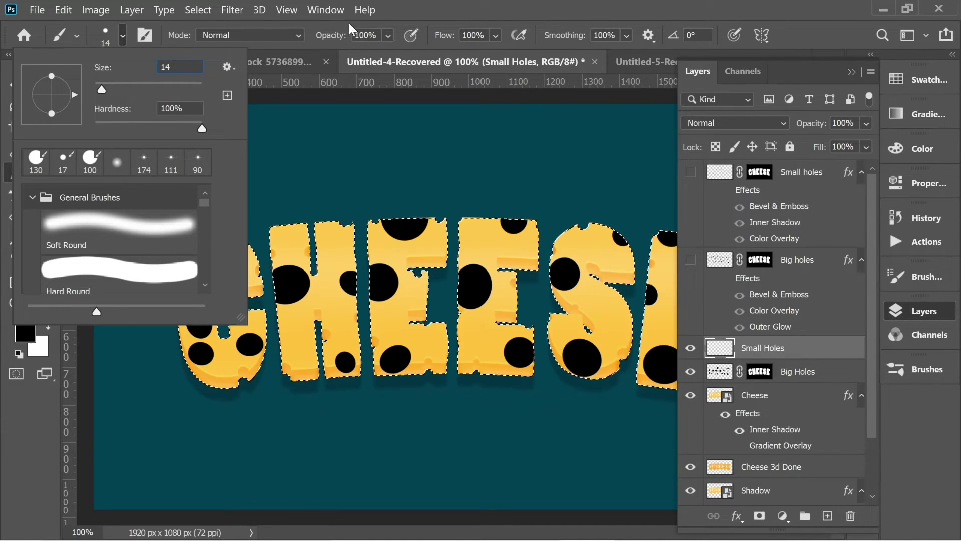
{"action": "key", "text": "Return"}
{"action": "left_click", "coordinate": [131, 10]}
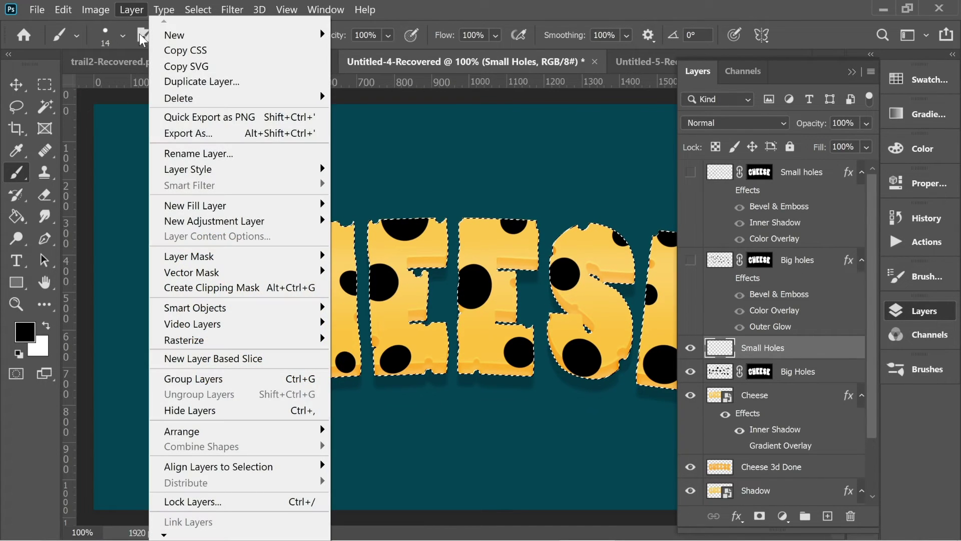
- Mask Small Holes to the letters, then drag Small Holes and Big Holes into the trash
{"action": "mouse_move", "coordinate": [219, 258]}
{"action": "left_click", "coordinate": [393, 286]}
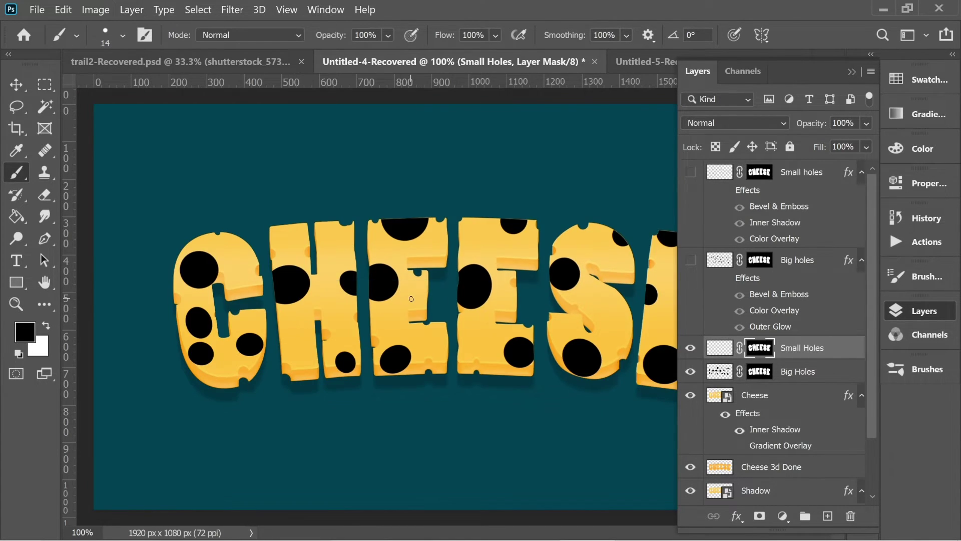
{"action": "left_click", "coordinate": [721, 352]}
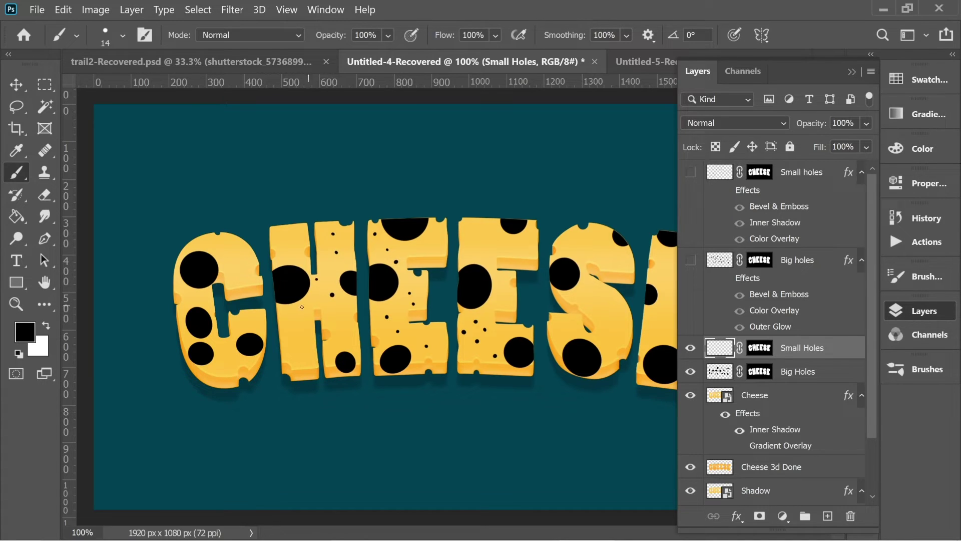
{"action": "left_click_drag", "start_coordinate": [775, 345], "coordinate": [851, 515]}
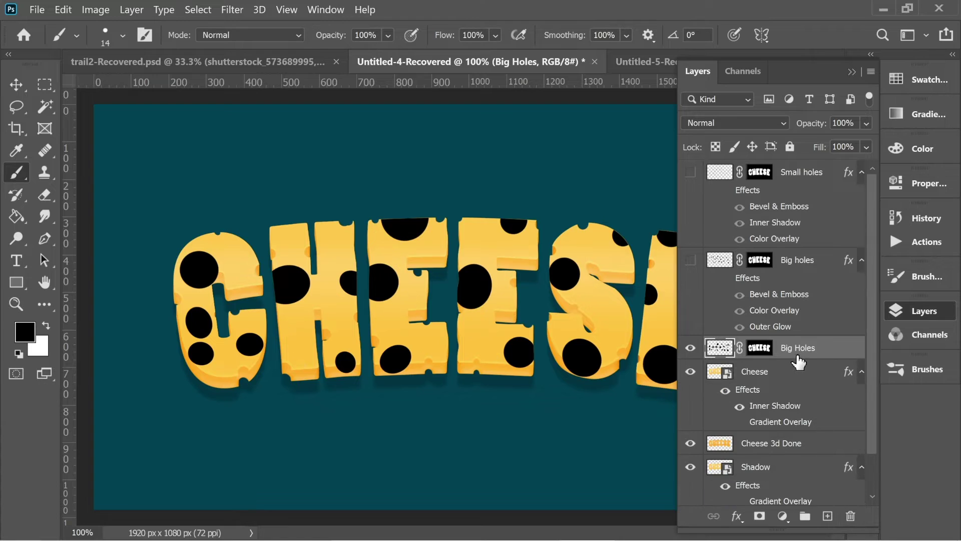
{"action": "left_click_drag", "start_coordinate": [799, 362], "coordinate": [851, 514]}
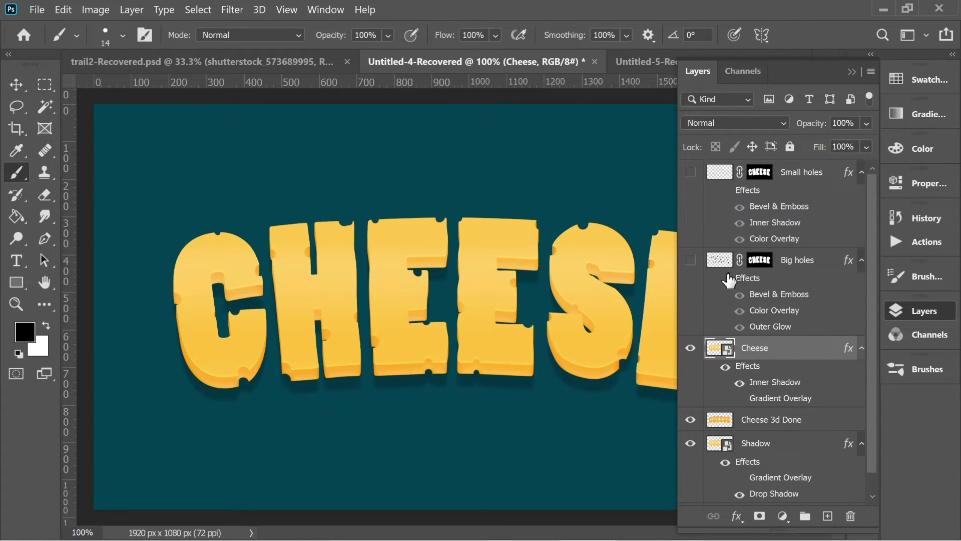
- Show the Big holes and Small holes layers and turn on Small holes' effects
{"action": "left_click", "coordinate": [690, 259]}
{"action": "left_click", "coordinate": [690, 173]}
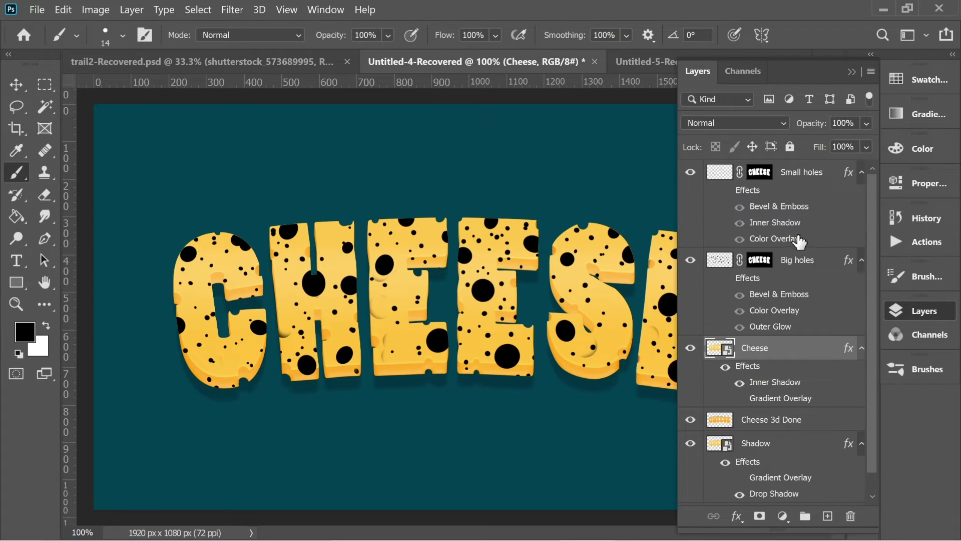
{"action": "left_click", "coordinate": [725, 191]}
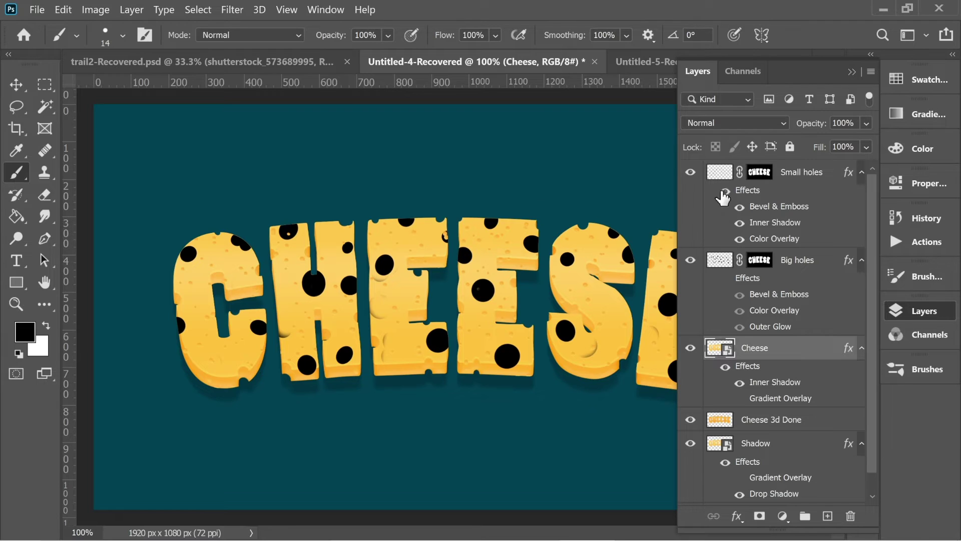
- Style Small holes with a #fcc14e Color Overlay, an Inner Shadow and Bevel & Emboss
{"action": "double_click", "coordinate": [751, 191]}
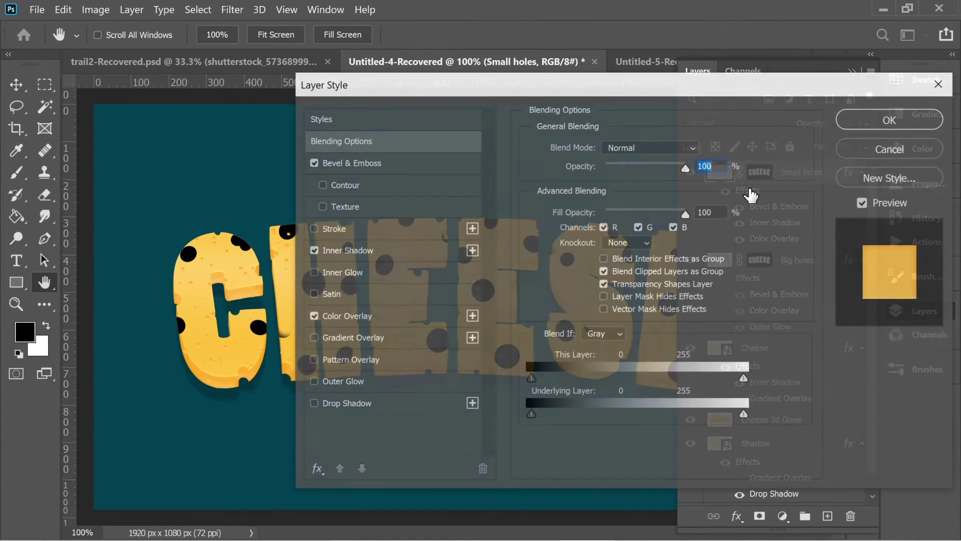
{"action": "left_click", "coordinate": [312, 316]}
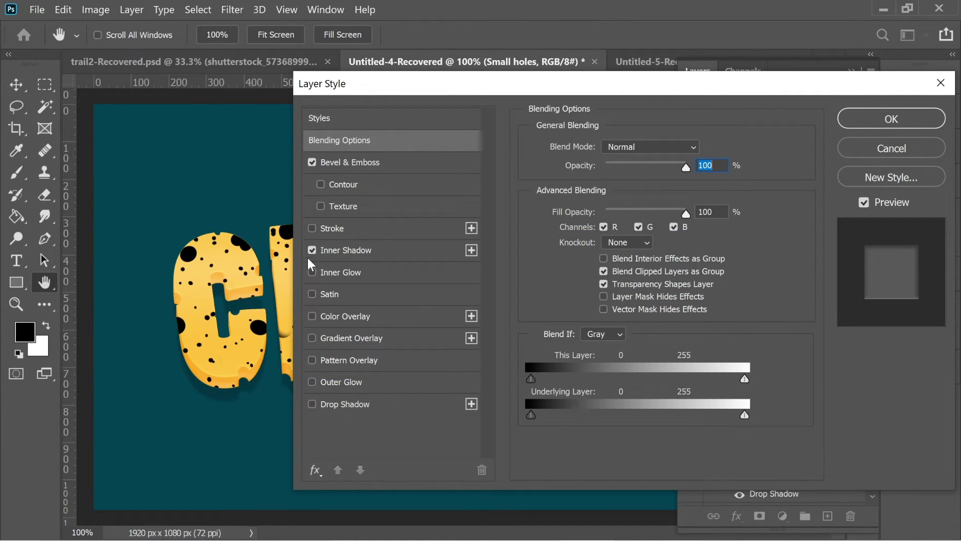
{"action": "left_click", "coordinate": [313, 163]}
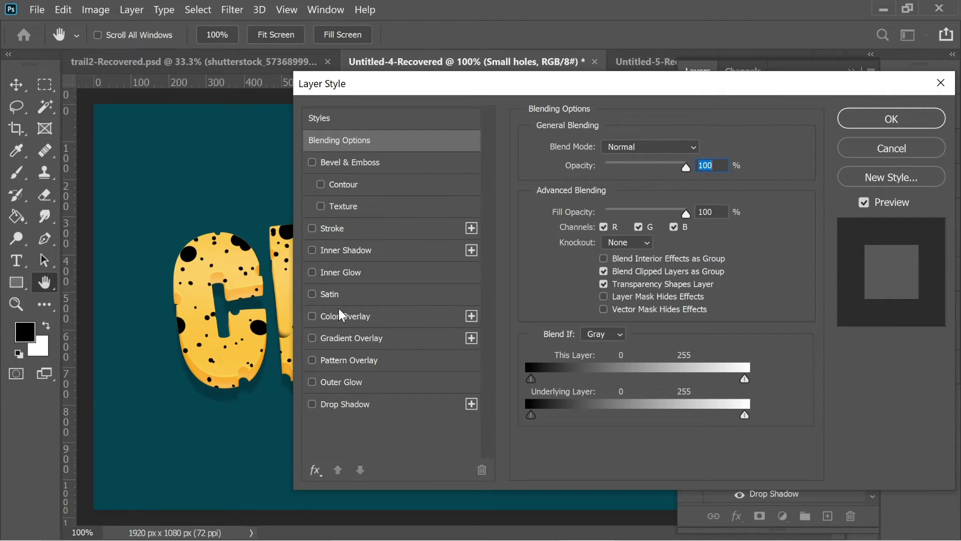
{"action": "left_click", "coordinate": [359, 322]}
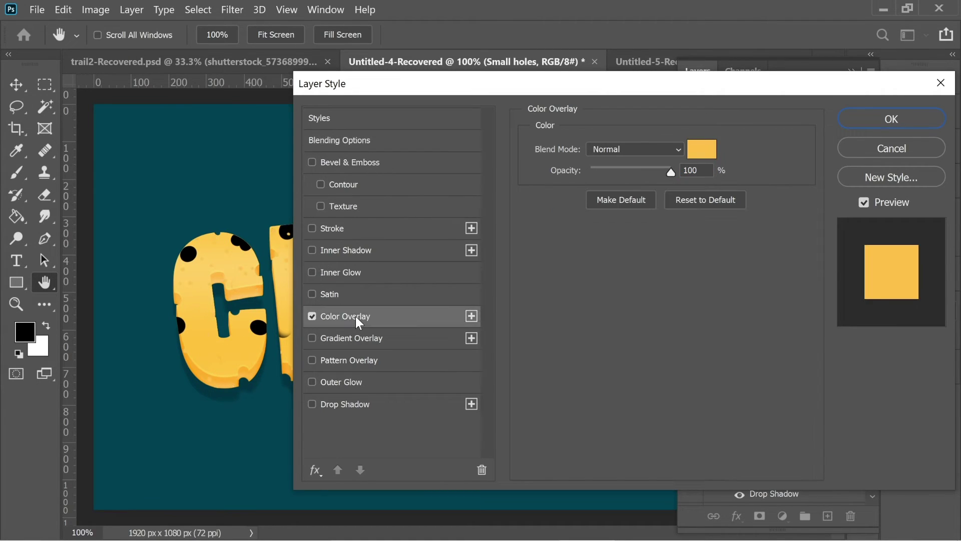
{"action": "left_click", "coordinate": [704, 157]}
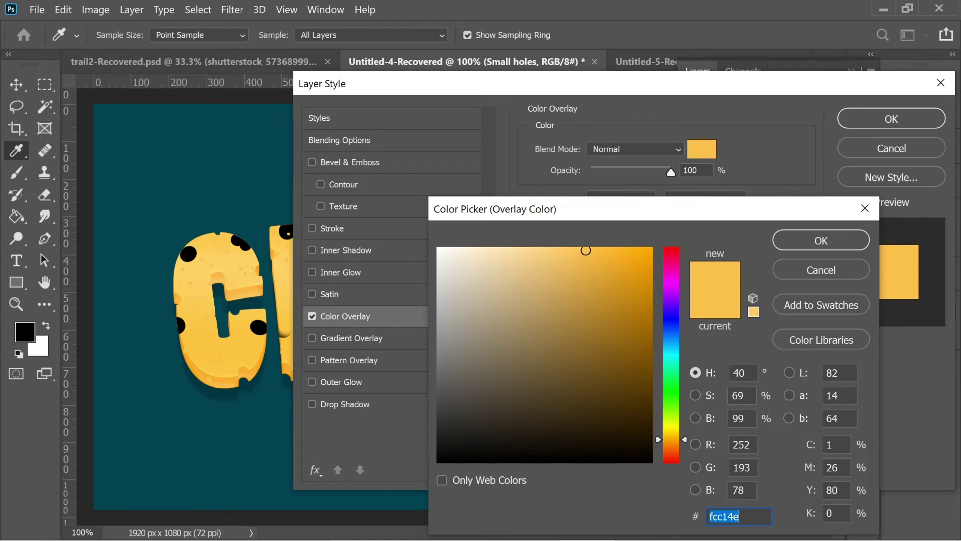
{"action": "left_click", "coordinate": [817, 242]}
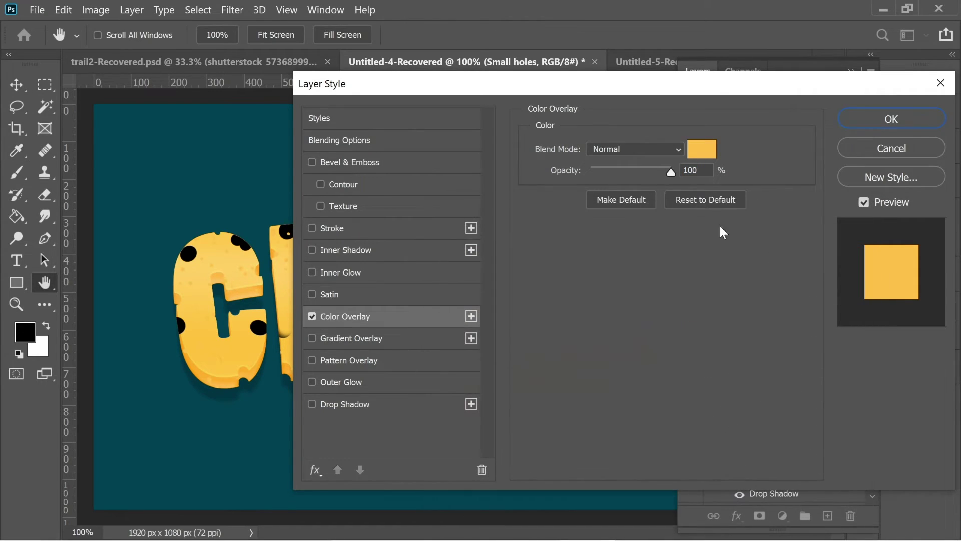
{"action": "left_click", "coordinate": [323, 252]}
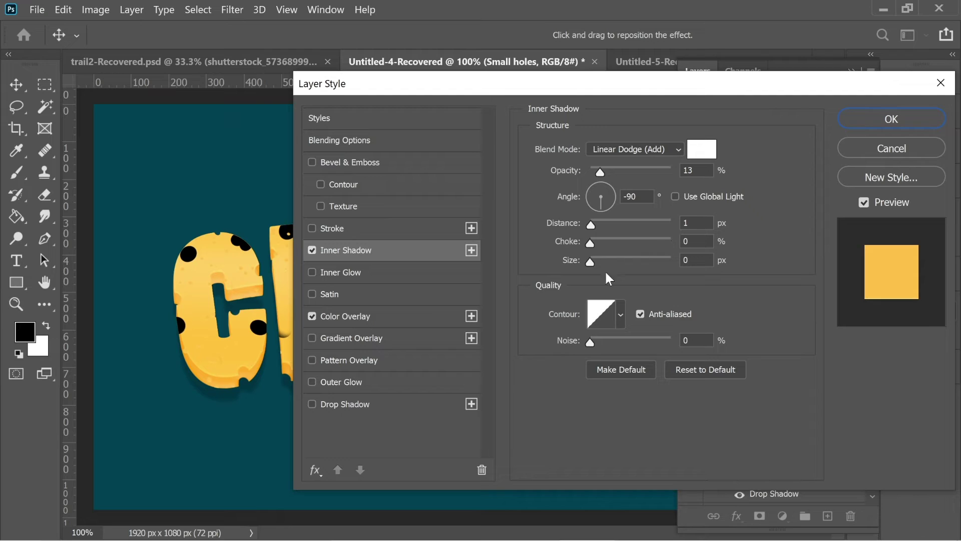
{"action": "left_click", "coordinate": [338, 165]}
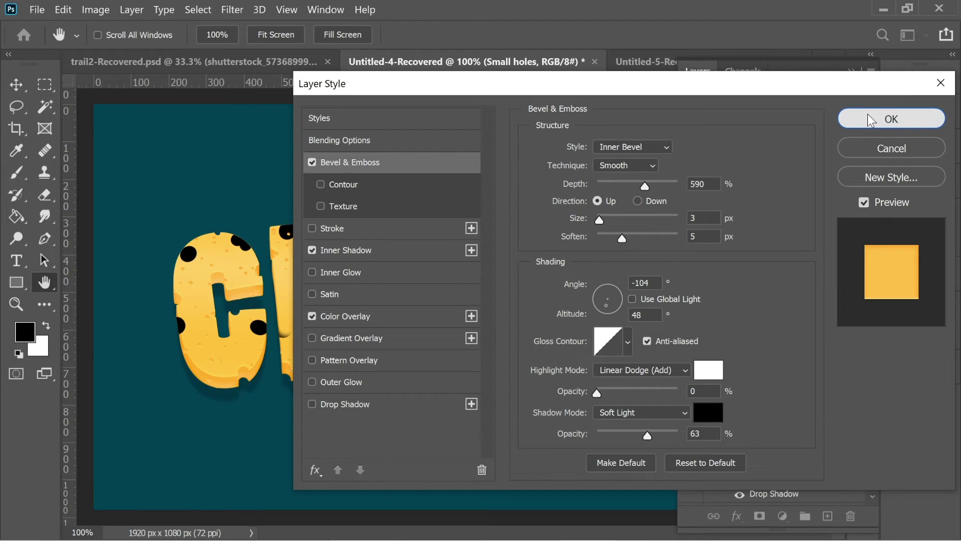
{"action": "left_click", "coordinate": [870, 153]}
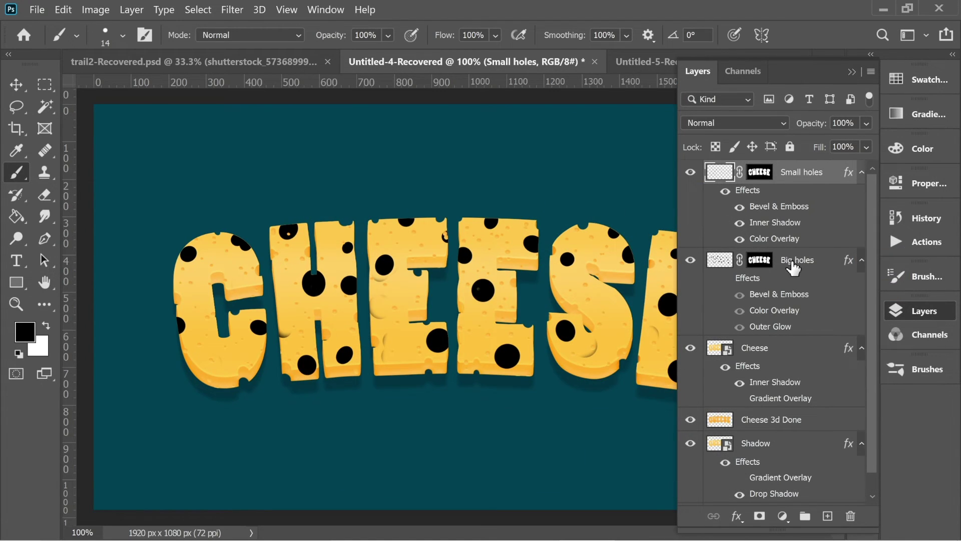
- Select Big holes, turn on its effects, and review its Bevel & Emboss and Color Overlay settings
{"action": "left_click", "coordinate": [793, 264]}
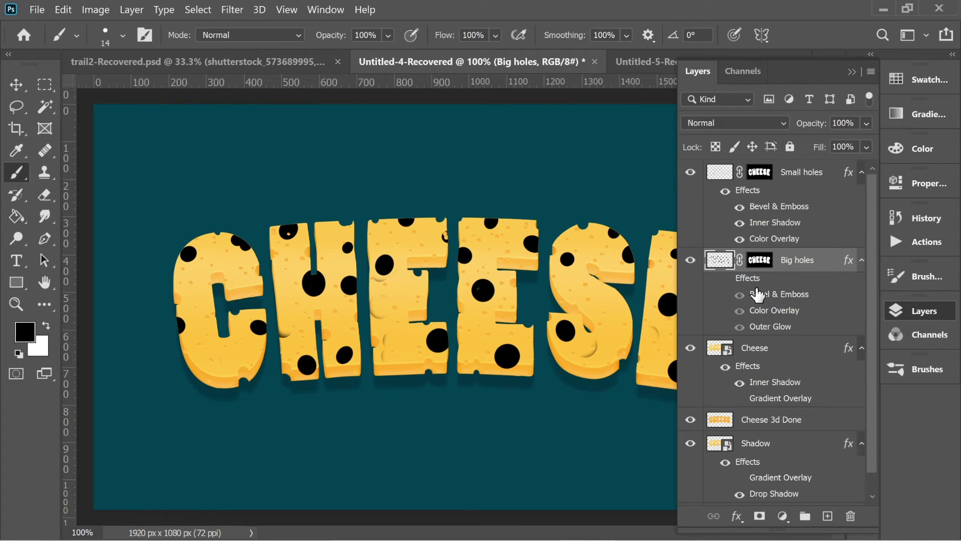
{"action": "left_click", "coordinate": [726, 278]}
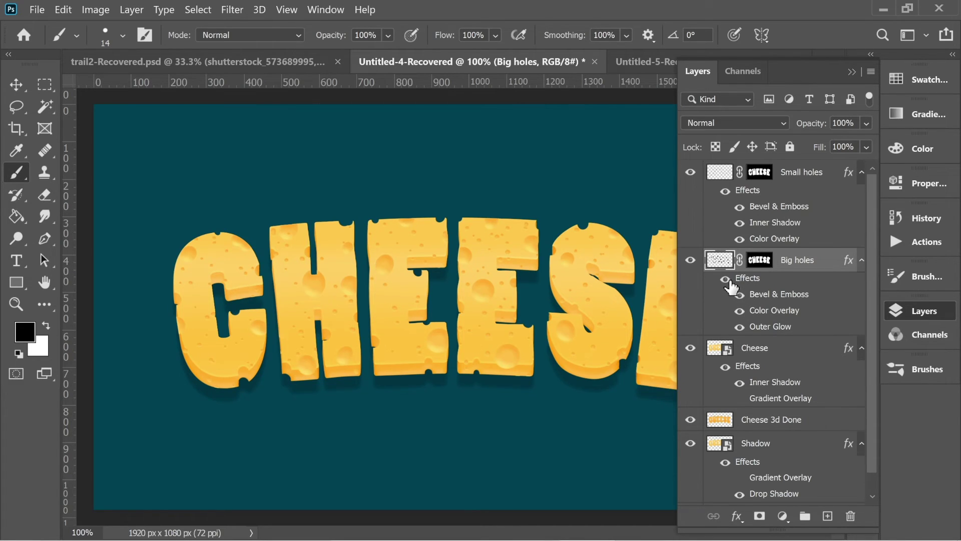
{"action": "double_click", "coordinate": [751, 286]}
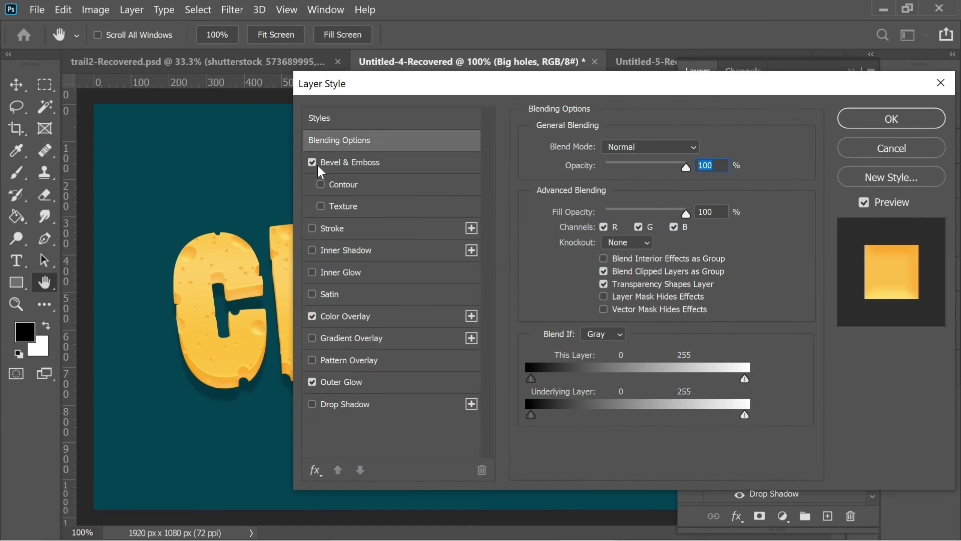
{"action": "left_click", "coordinate": [350, 163]}
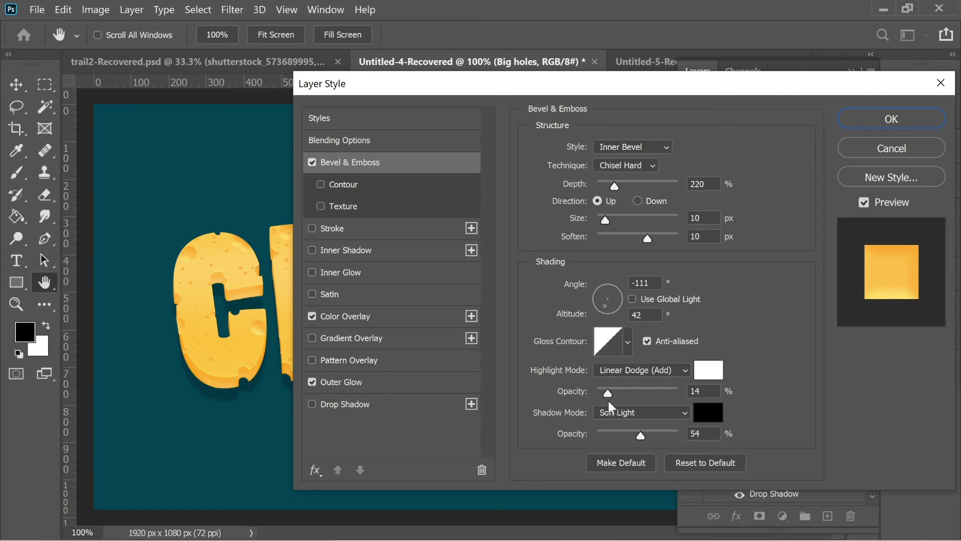
{"action": "left_click", "coordinate": [353, 317]}
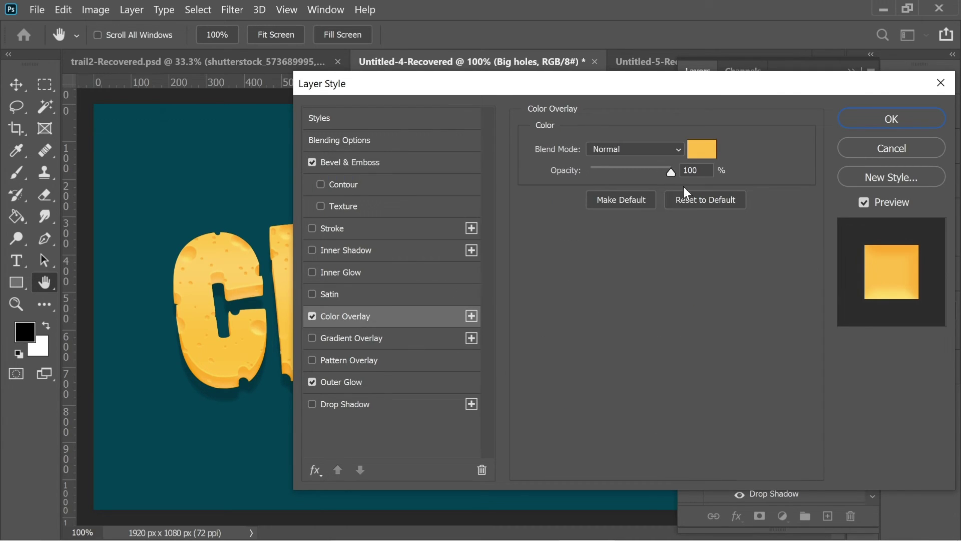
{"action": "left_click", "coordinate": [702, 151]}
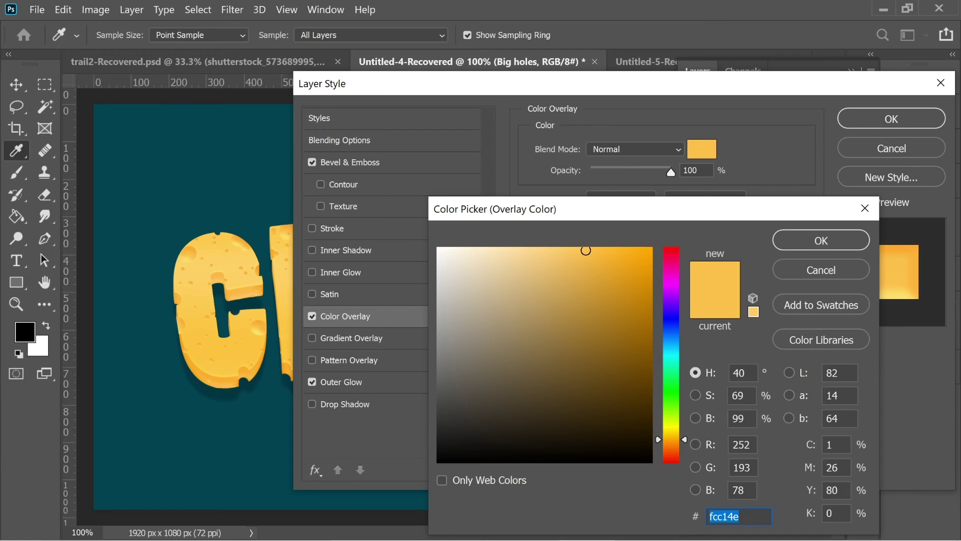
{"action": "left_click", "coordinate": [801, 242]}
- Raise the Big holes Outer Glow opacity to 77%
{"action": "left_click", "coordinate": [336, 383]}
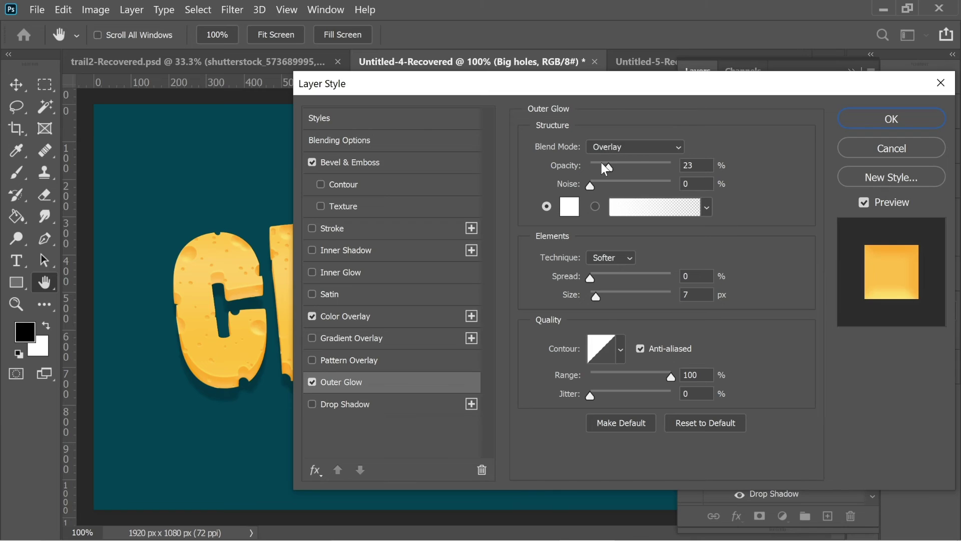
{"action": "left_click", "coordinate": [312, 382]}
{"action": "left_click", "coordinate": [312, 382]}
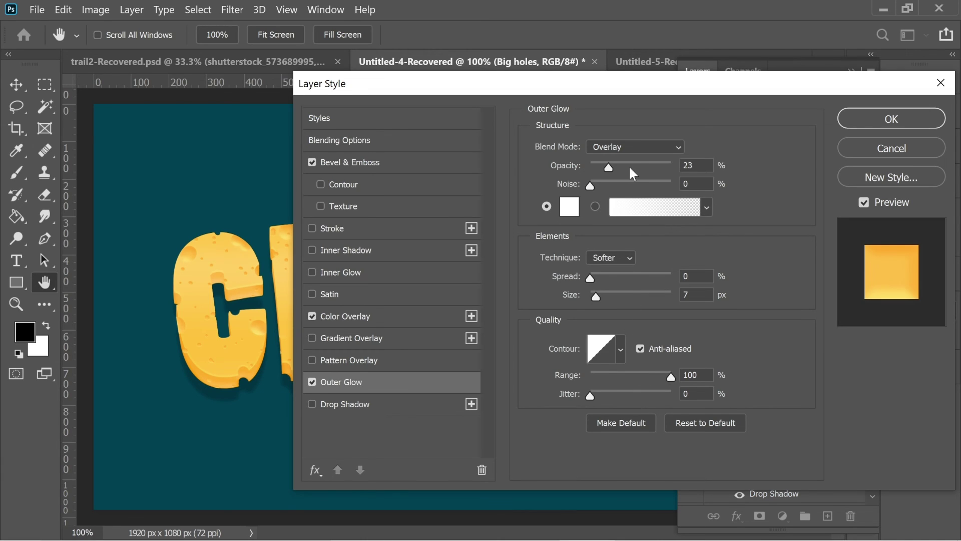
{"action": "mouse_move", "coordinate": [610, 165]}
{"action": "left_mouse_down"}
{"action": "mouse_move", "coordinate": [628, 162]}
{"action": "mouse_move", "coordinate": [617, 167]}
{"action": "left_mouse_up"}
{"action": "type", "text": "77"}
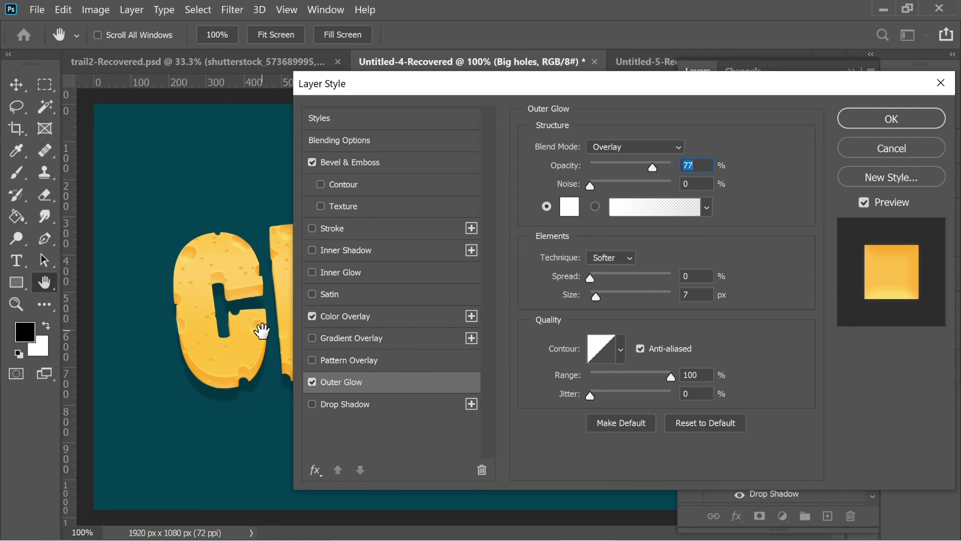
- Apply the Big holes layer style, choose the Move tool and collapse the Layers panel
{"action": "left_click", "coordinate": [881, 149]}
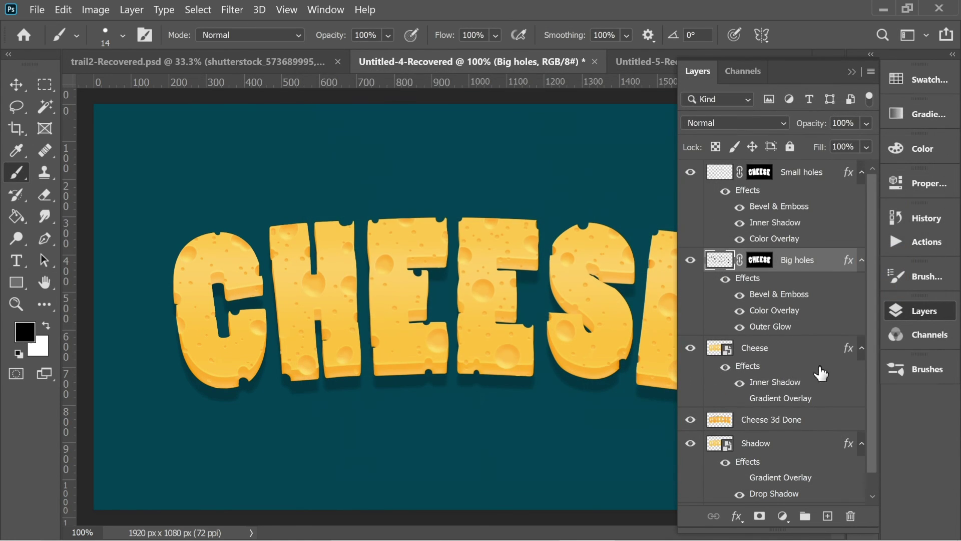
{"action": "left_click", "coordinate": [27, 85]}
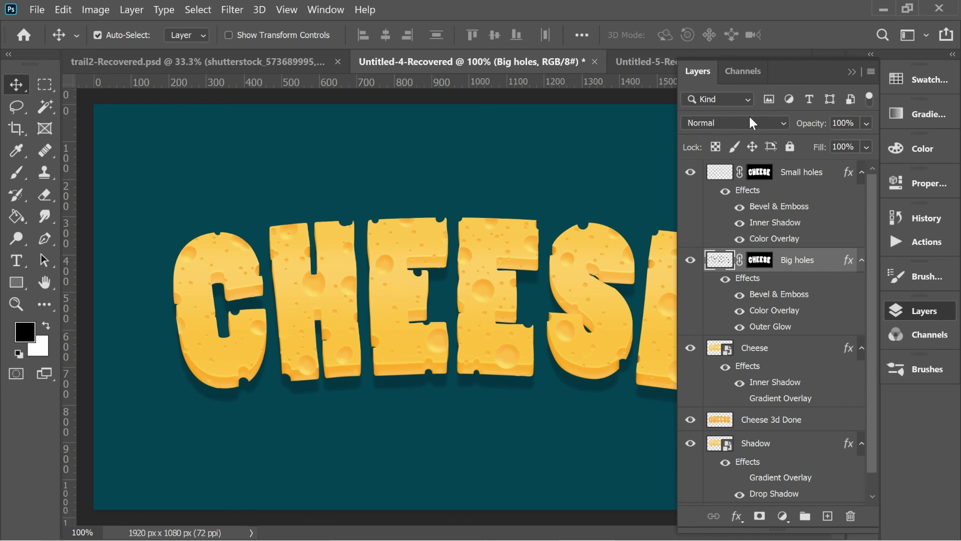
{"action": "left_click", "coordinate": [852, 71]}
- Zoom in and out to inspect the finished cheese-textured CHEESE lettering
{"action": "key", "text": "ctrl"}
{"action": "key", "text": "ctrl+plus"}
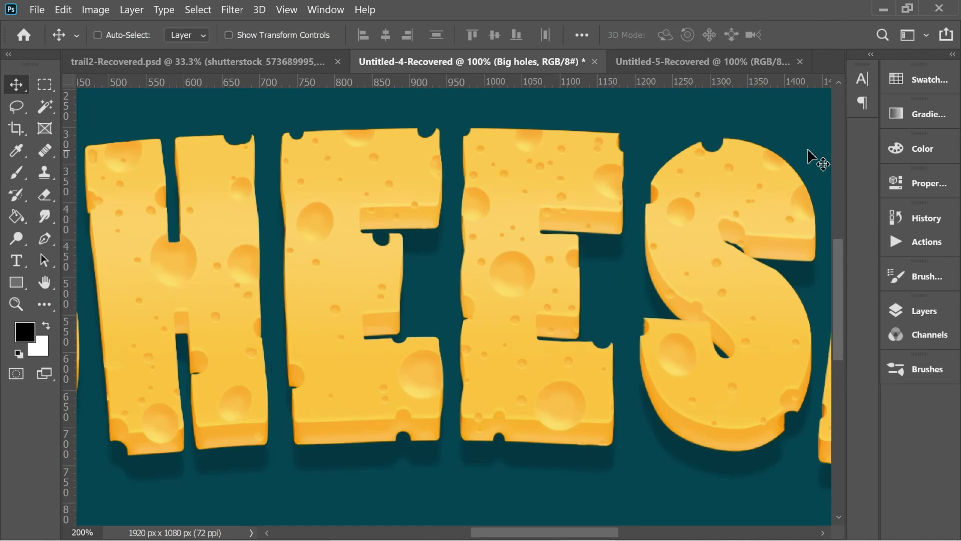
{"action": "key", "text": "ctrl+minus"}
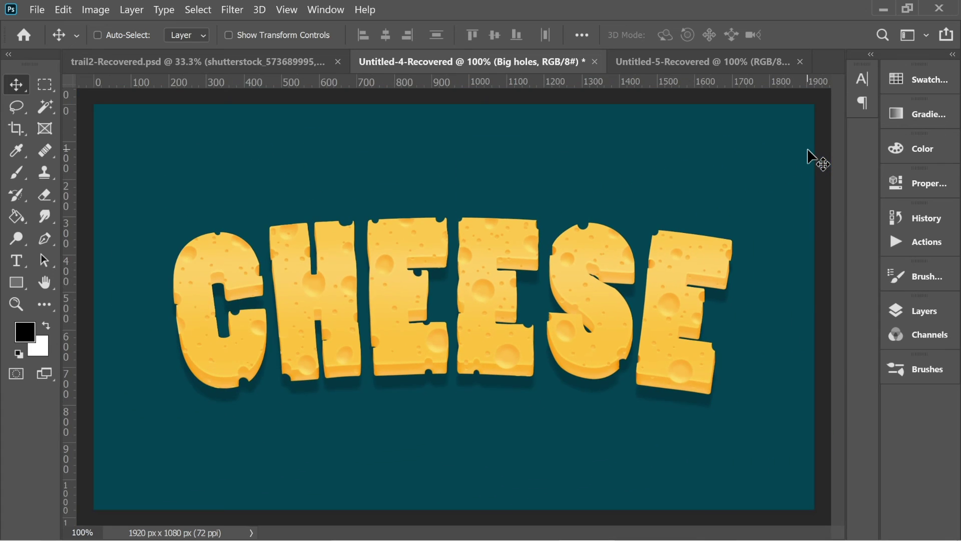
{"action": "key", "text": "ctrl+plus"}
{"action": "key", "text": "ctrl+minus"}
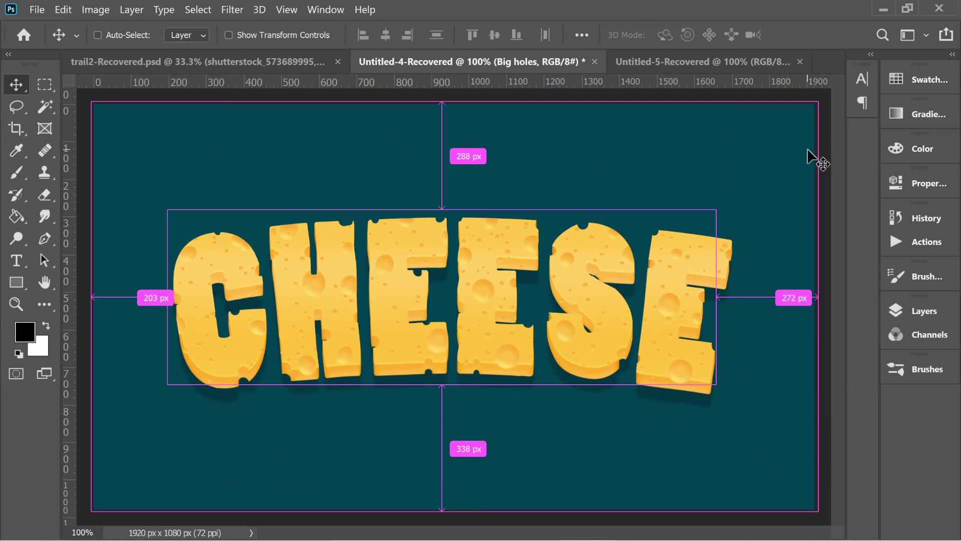